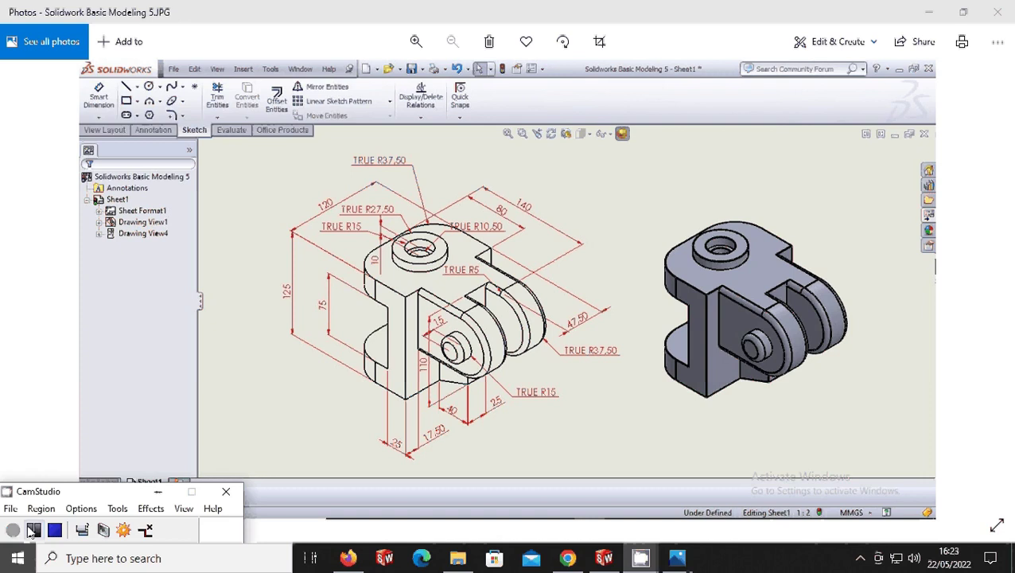
- Minimize the Photos window holding the clevis reference drawing to reveal SolidWorks
click(157, 490)
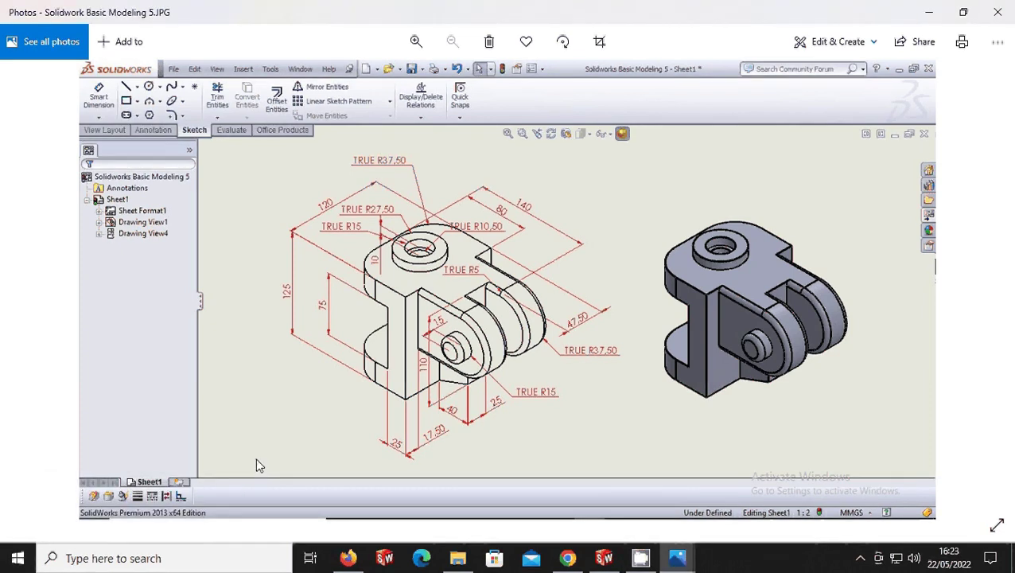
click(930, 15)
- Create a new part, Part3, and snap SolidWorks to the right half beside the drawing
click(112, 10)
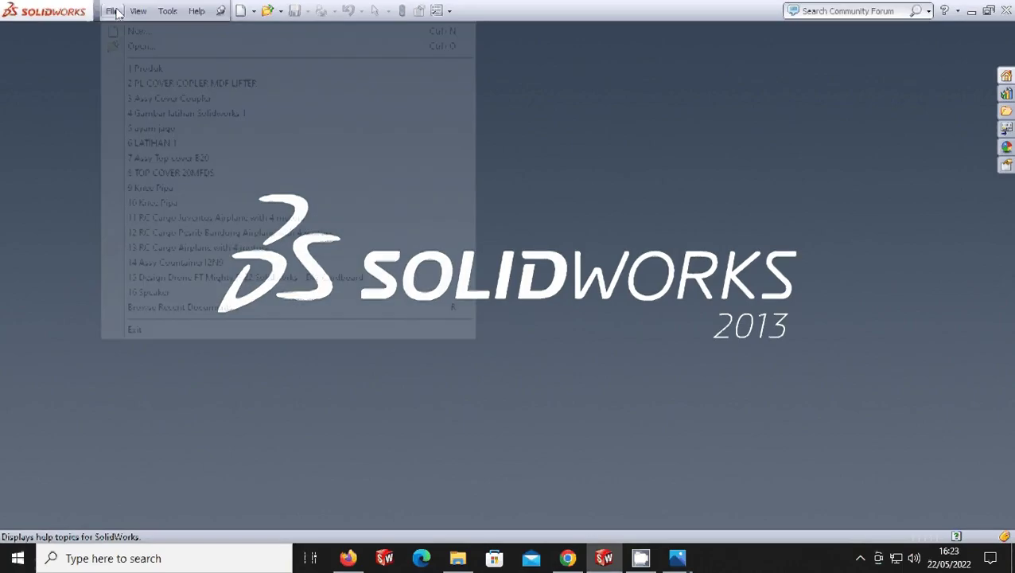
click(137, 32)
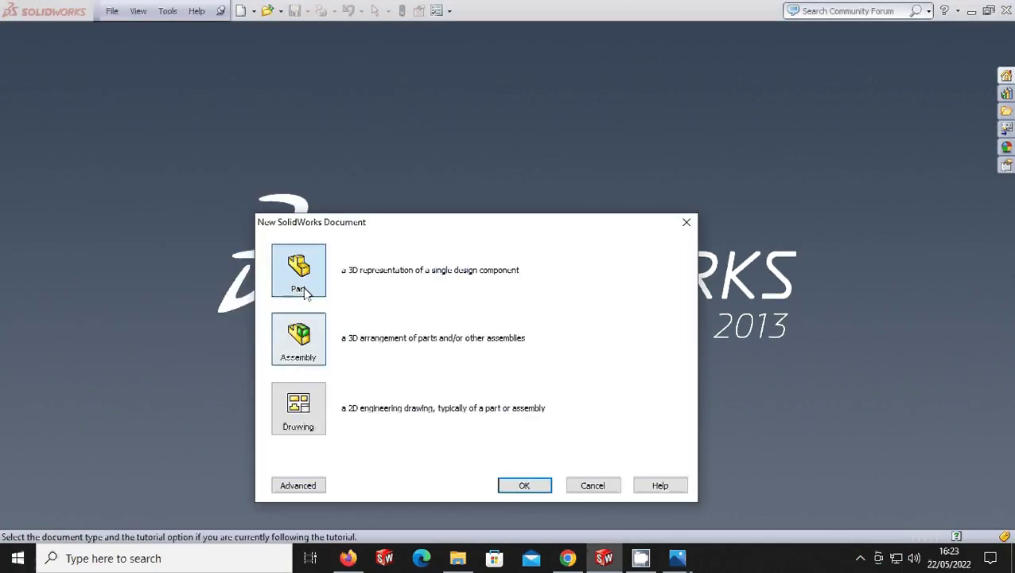
click(524, 487)
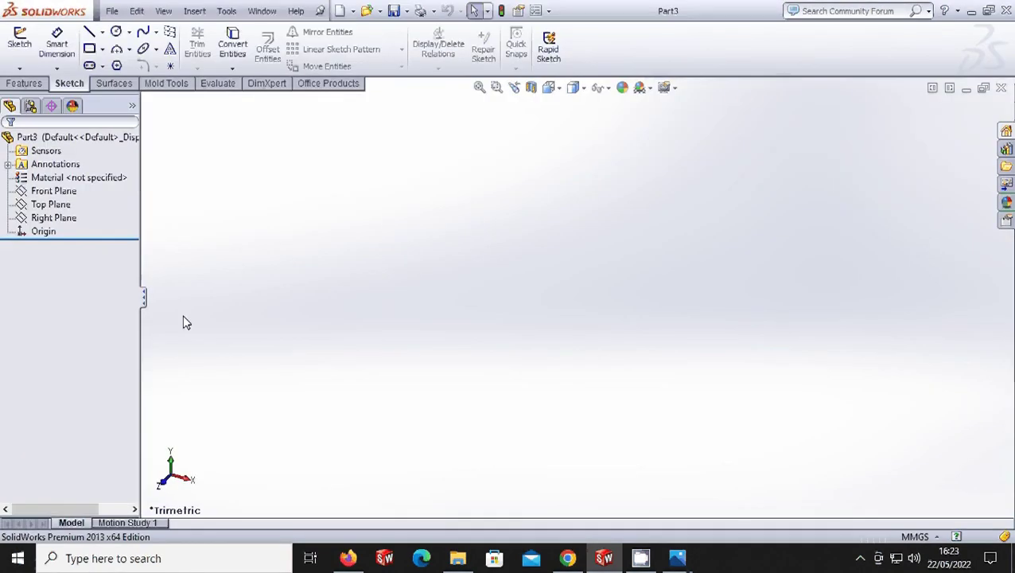
key(super+Right)
click(261, 328)
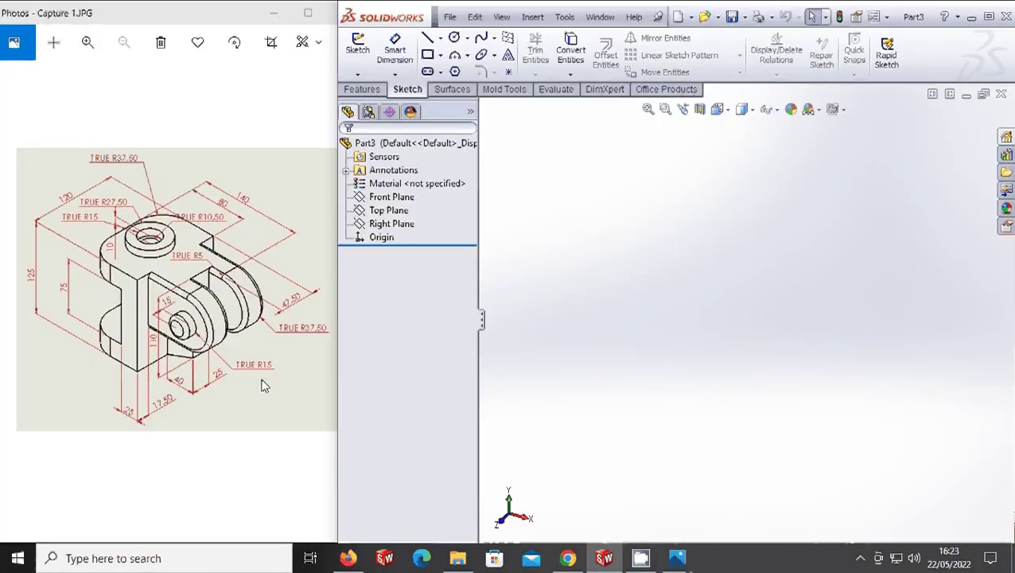
click(389, 199)
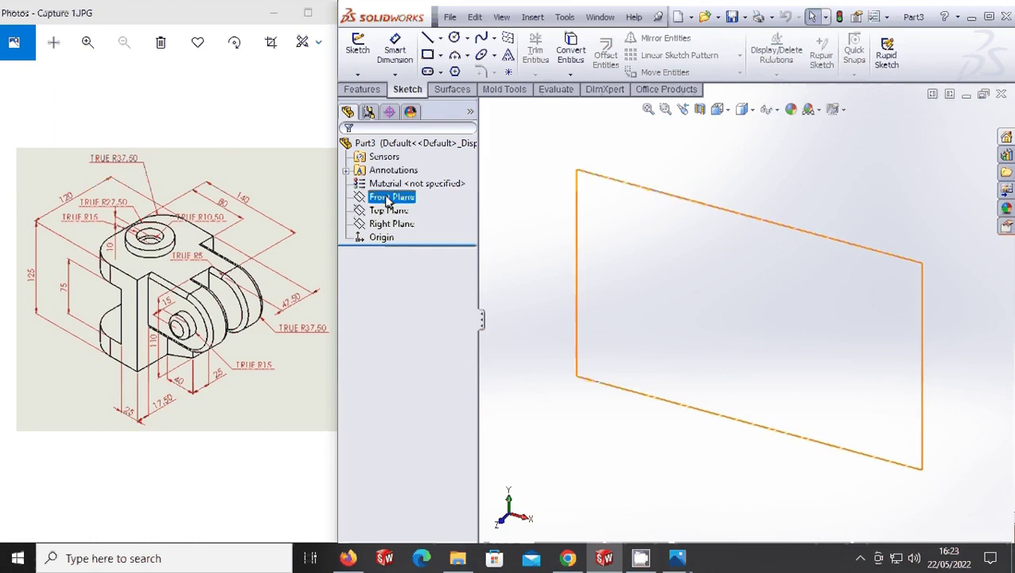
- On the Front Plane, draw four connected lines forming a rectangle whose right edge crosses the origin
right_click(388, 201)
click(394, 174)
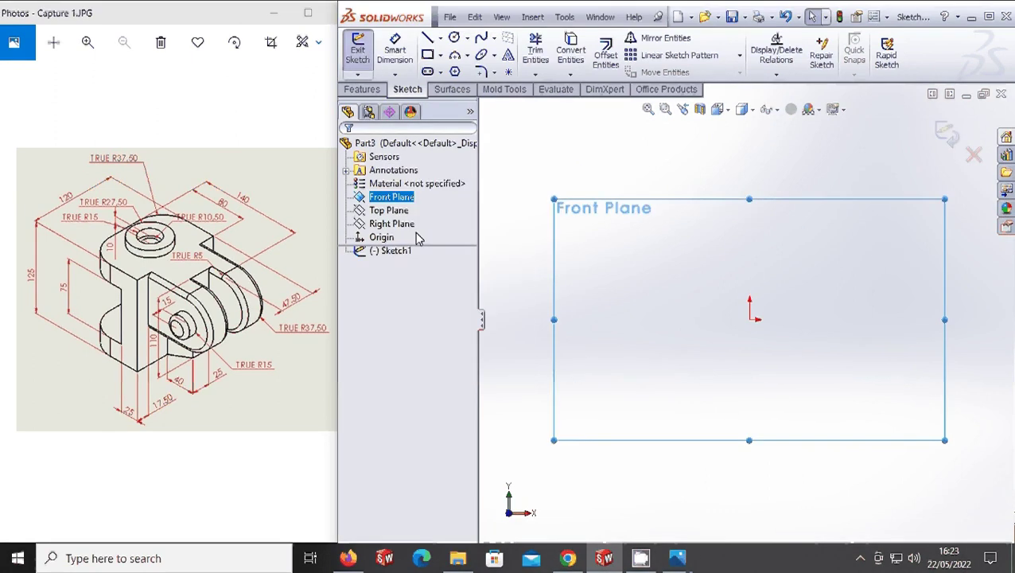
click(428, 38)
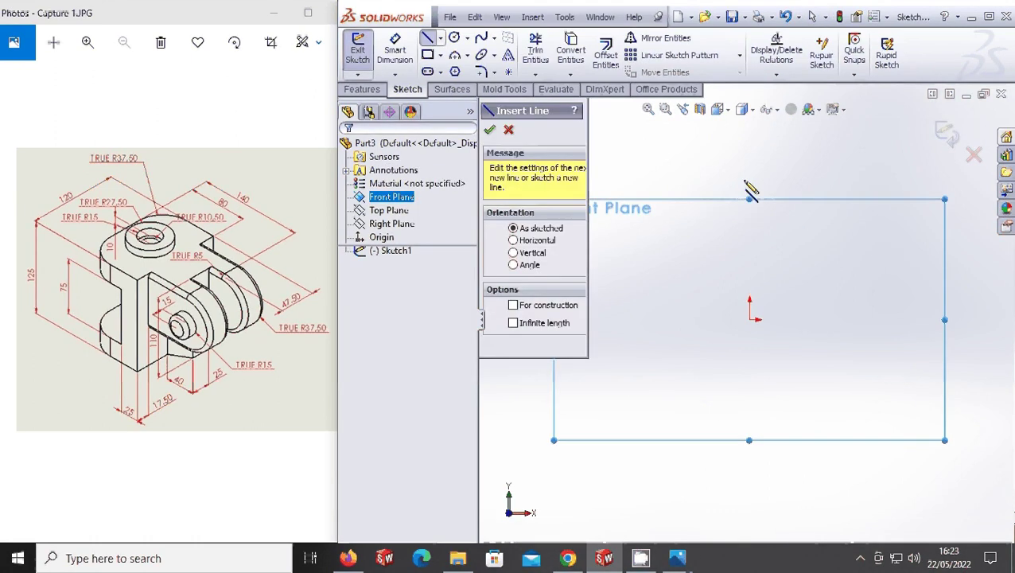
drag(749, 179, 749, 319)
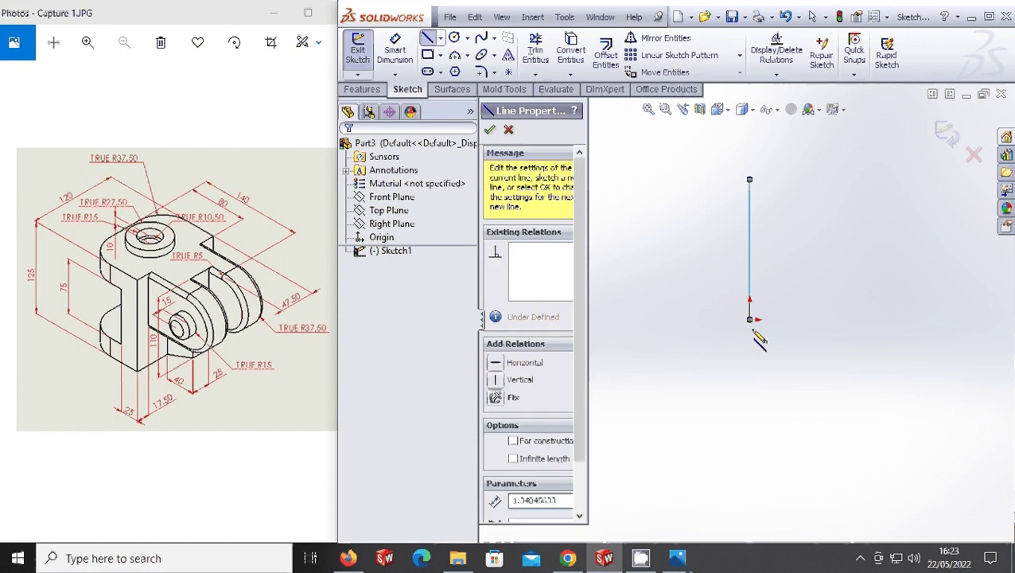
click(750, 468)
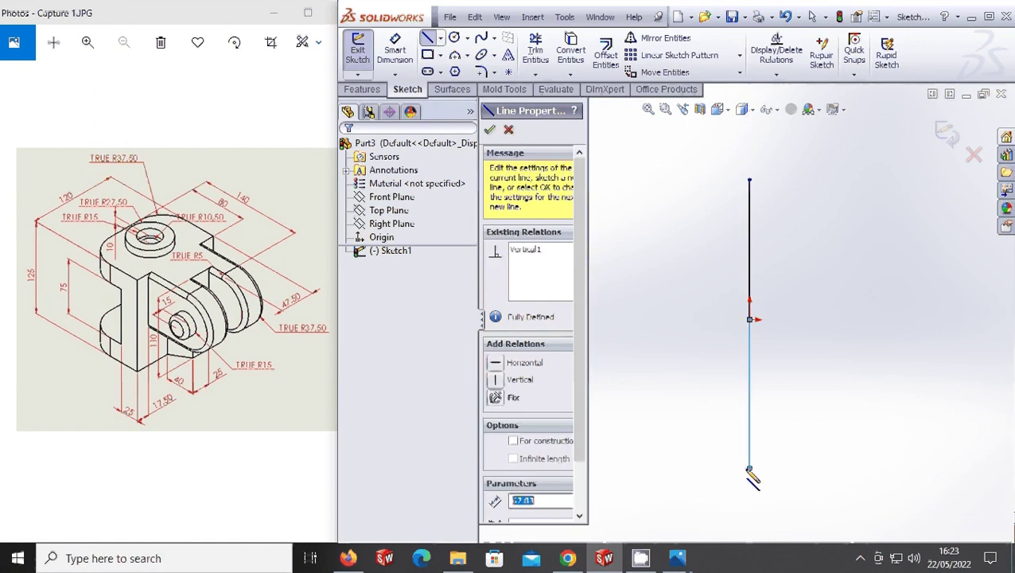
click(626, 470)
click(626, 180)
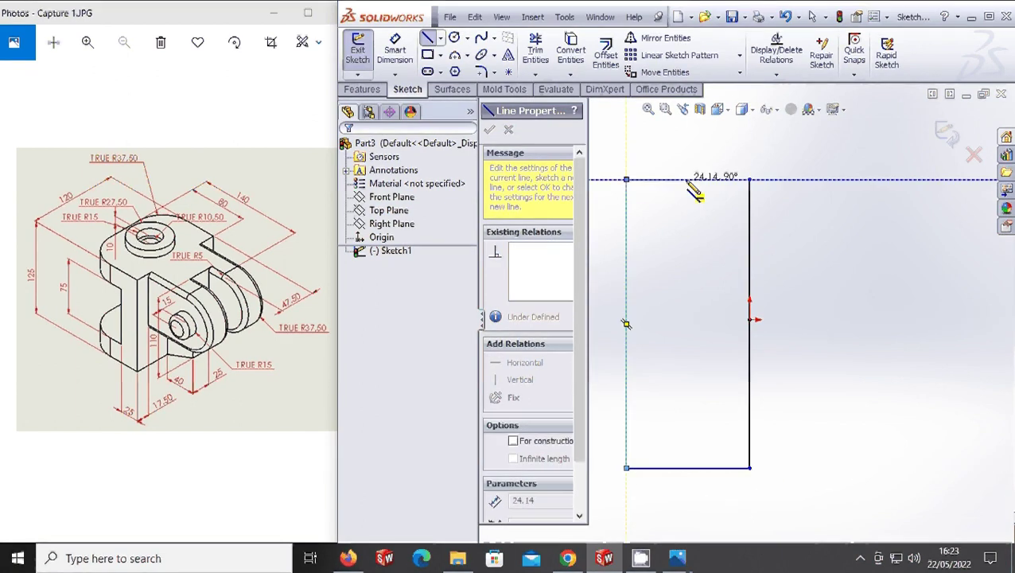
click(750, 180)
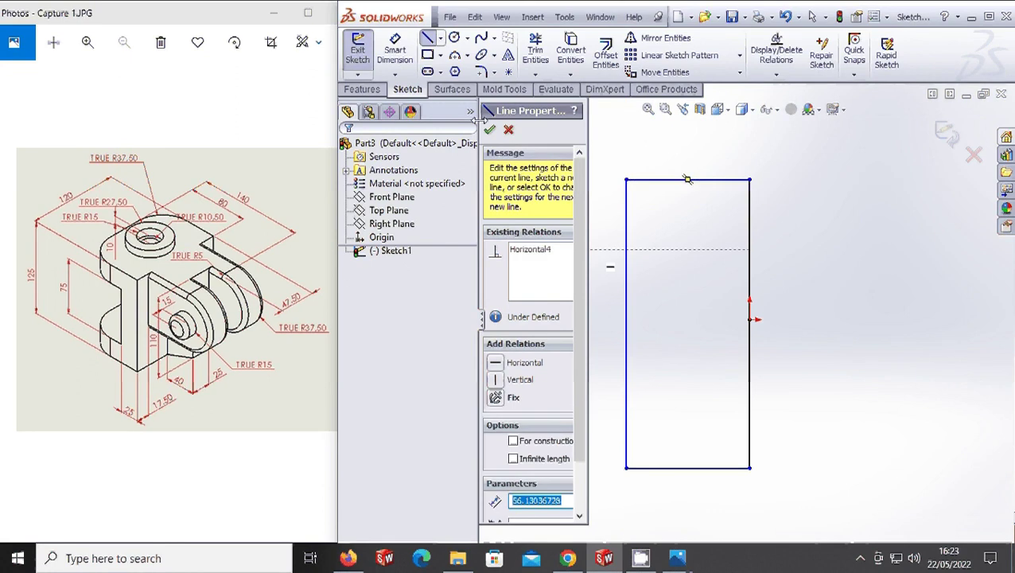
click(491, 131)
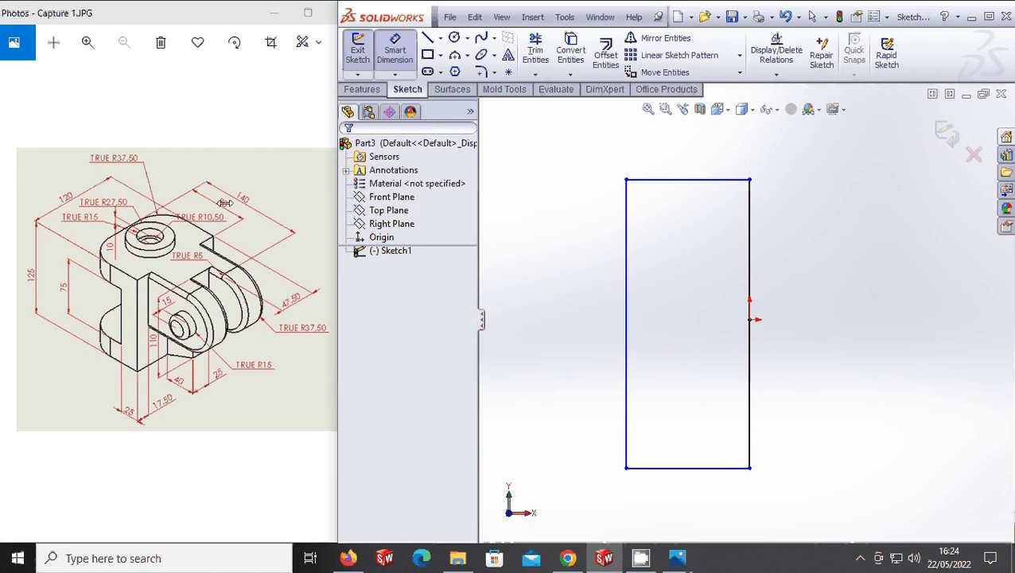
- Dimension the top edge 80 and the right edge 62.5 above and 62.5 below the origin
click(700, 177)
click(694, 135)
text(8)
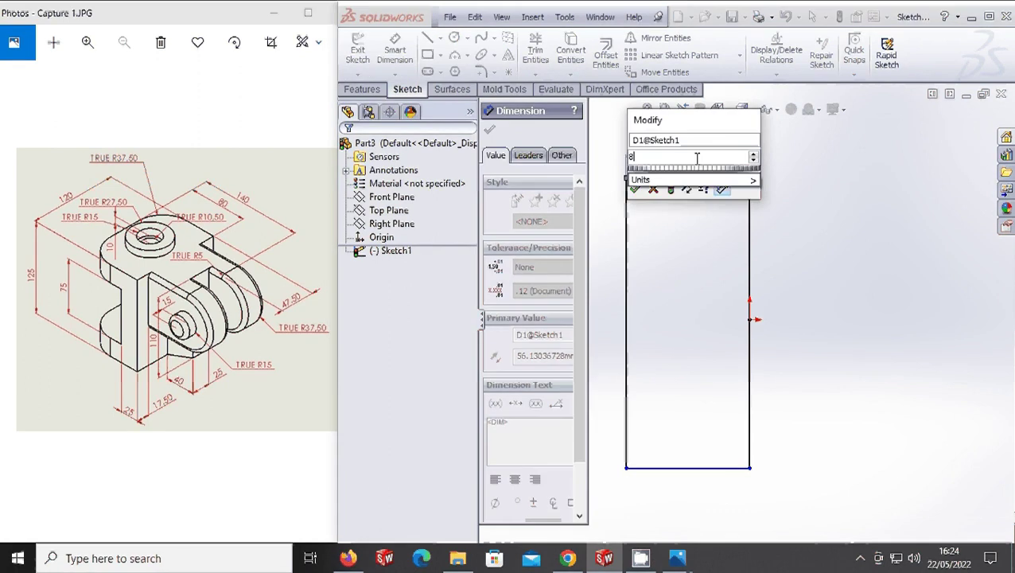
text(0)
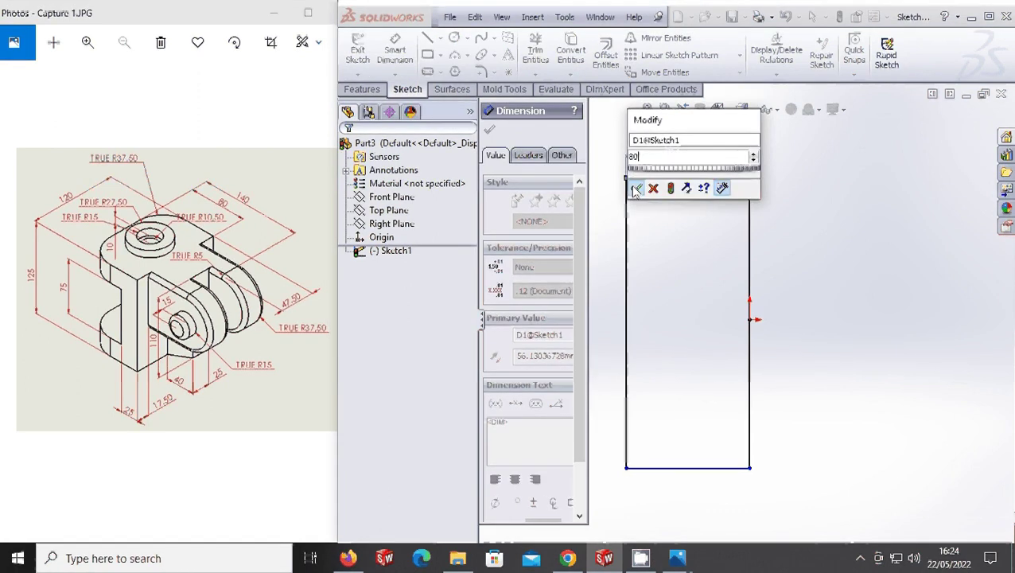
click(637, 188)
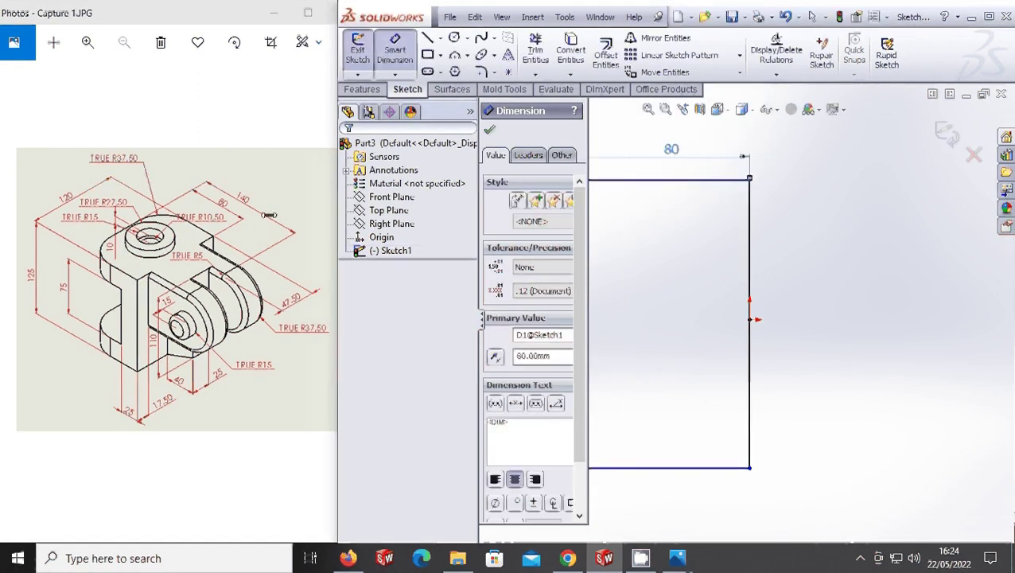
click(750, 294)
click(783, 295)
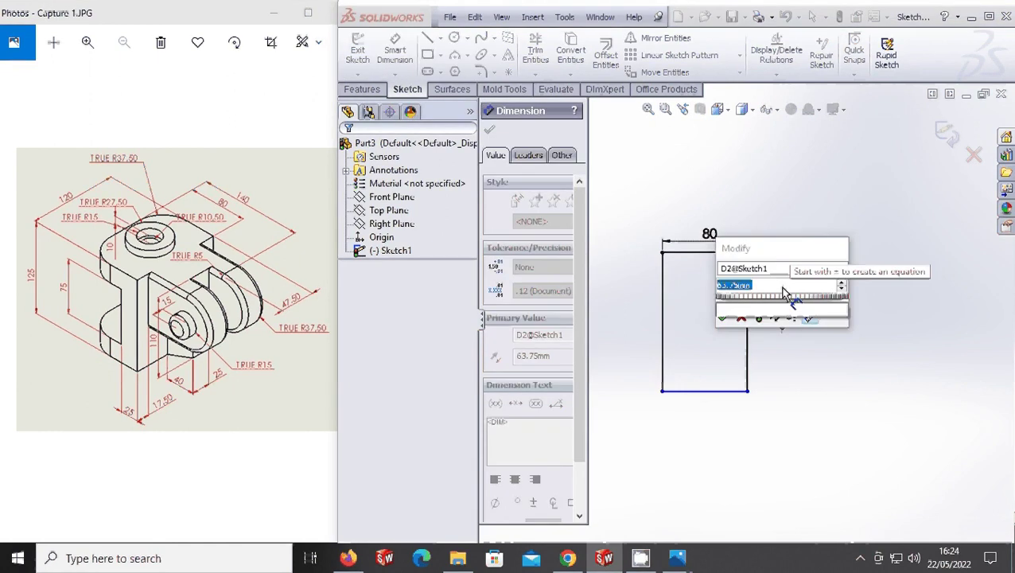
text(62.5)
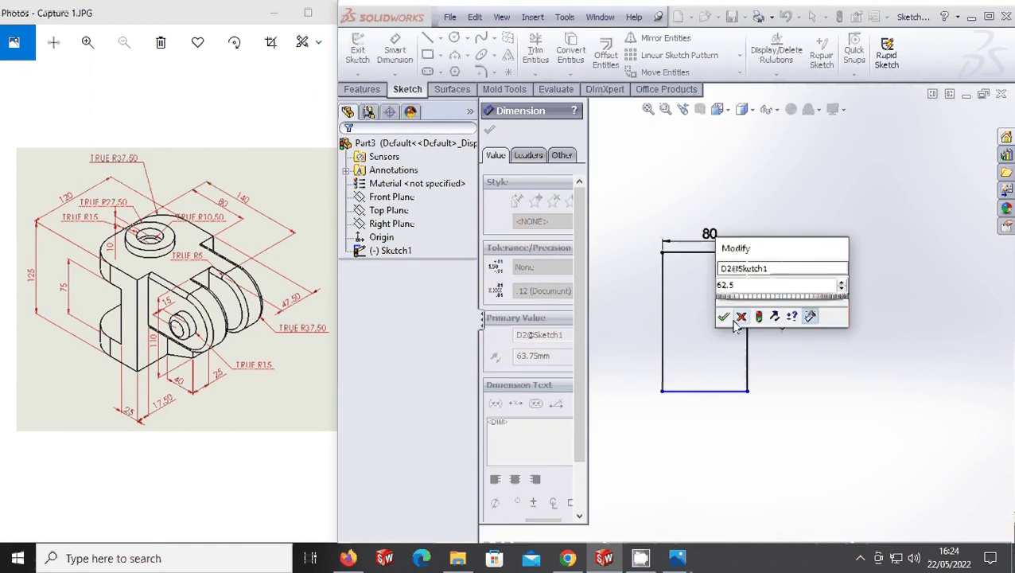
key(Return)
click(748, 368)
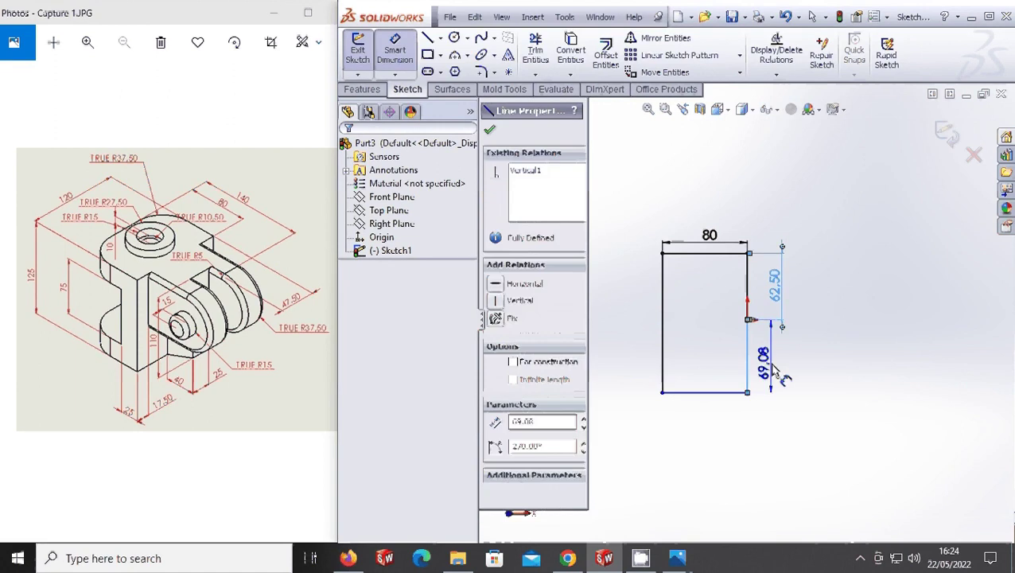
click(783, 372)
text(6)
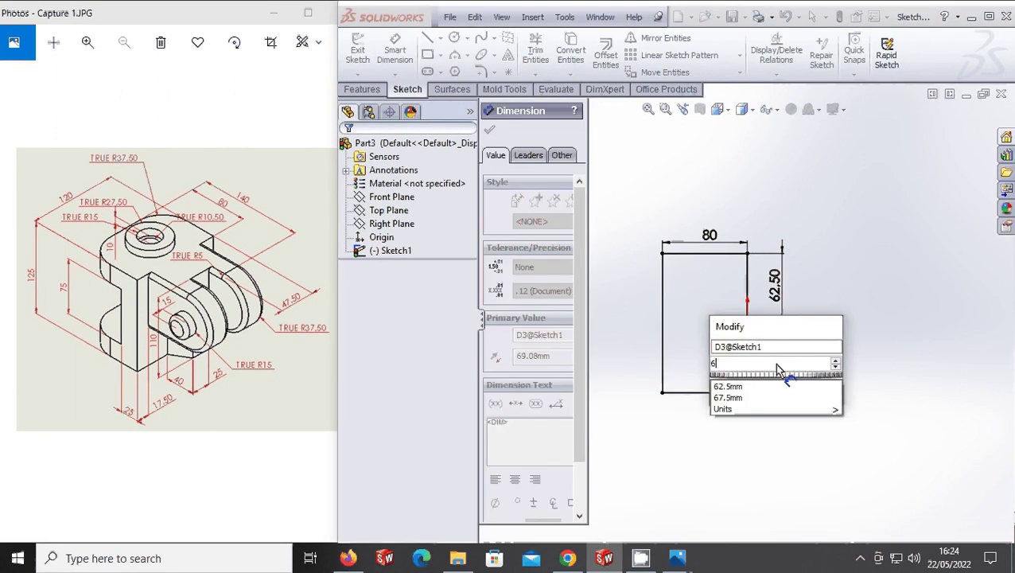
text(2.5)
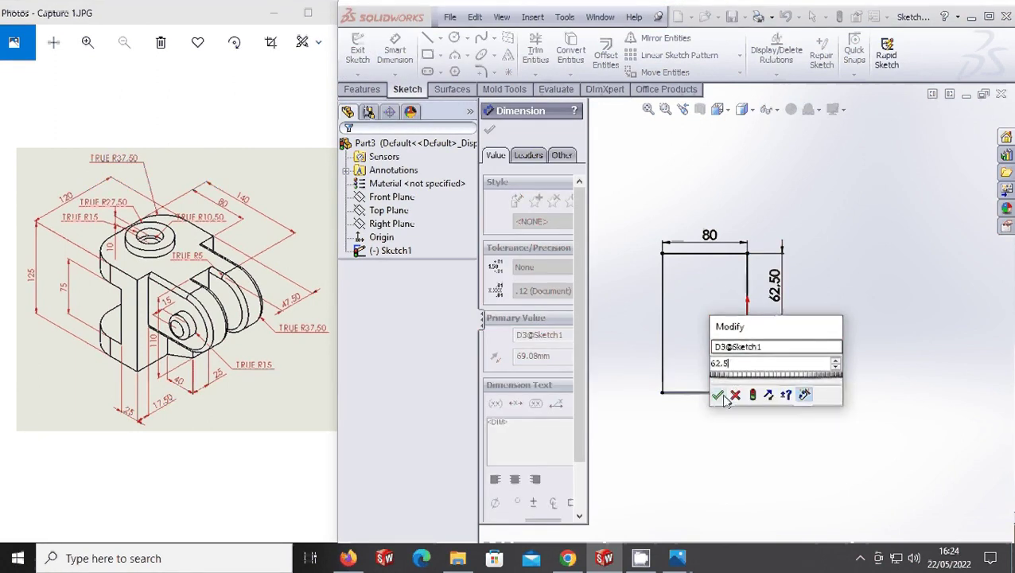
click(718, 396)
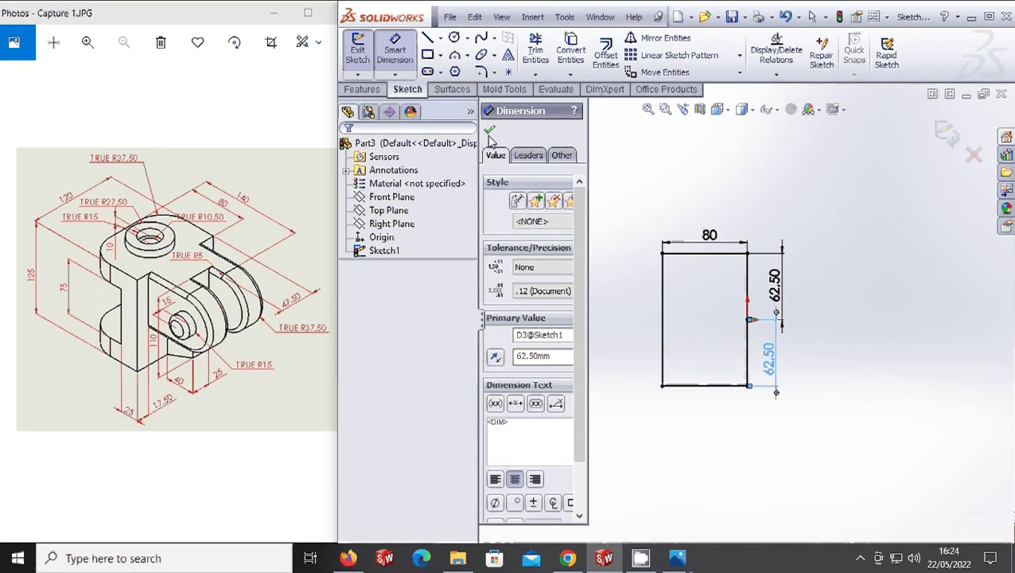
- Delete the redundant 125 height dimension and move the 80 dimension higher
click(662, 310)
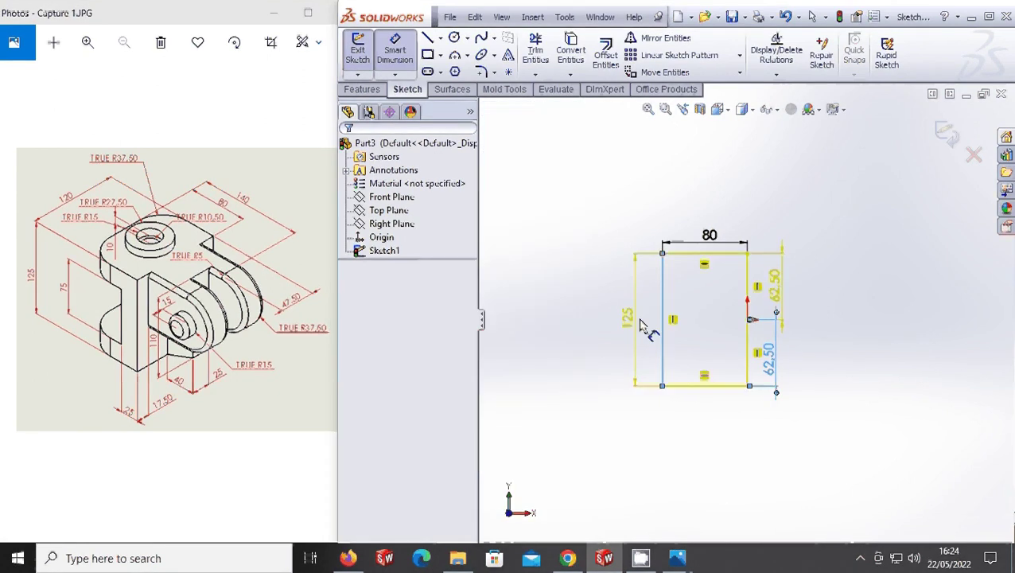
click(643, 326)
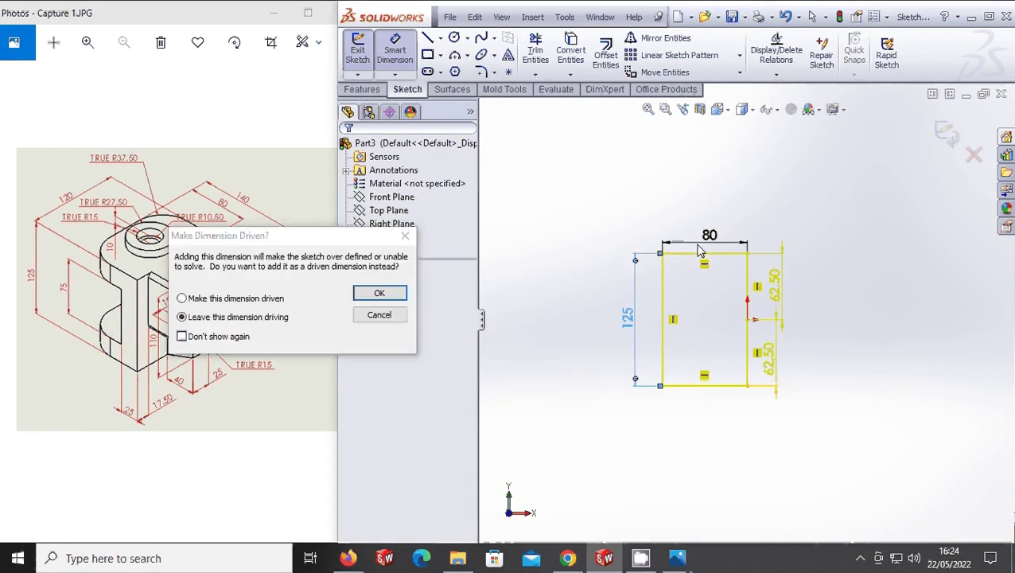
click(379, 293)
key(Delete)
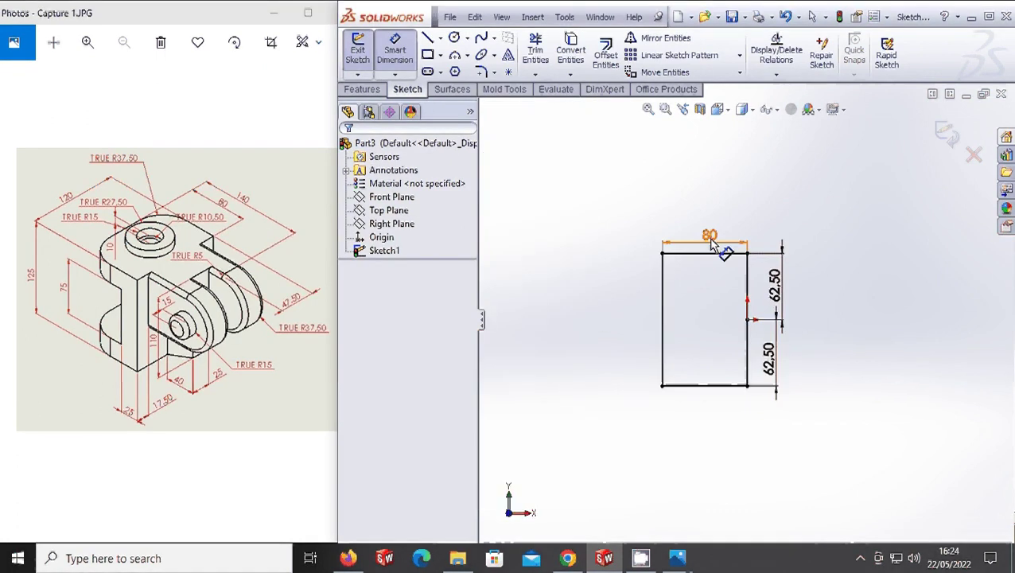
click(703, 228)
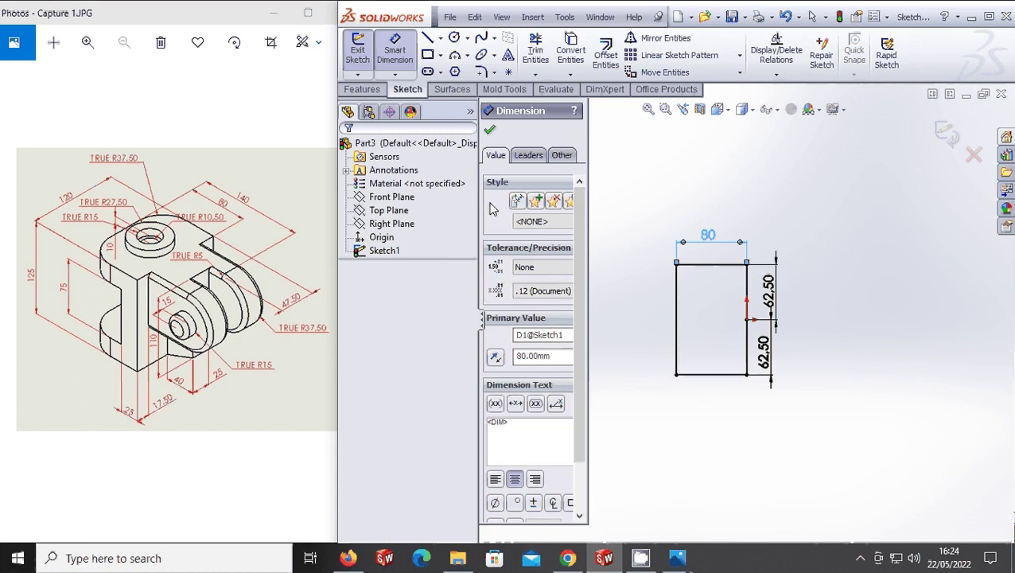
key(Escape)
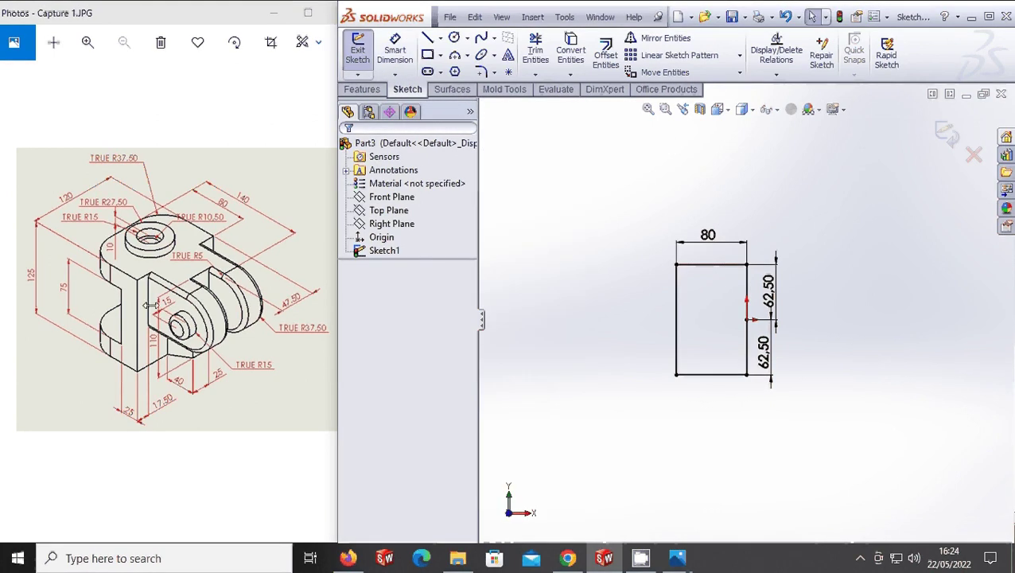
- Draw a horizontal construction centerline leftward from the origin inside the rectangle
click(428, 72)
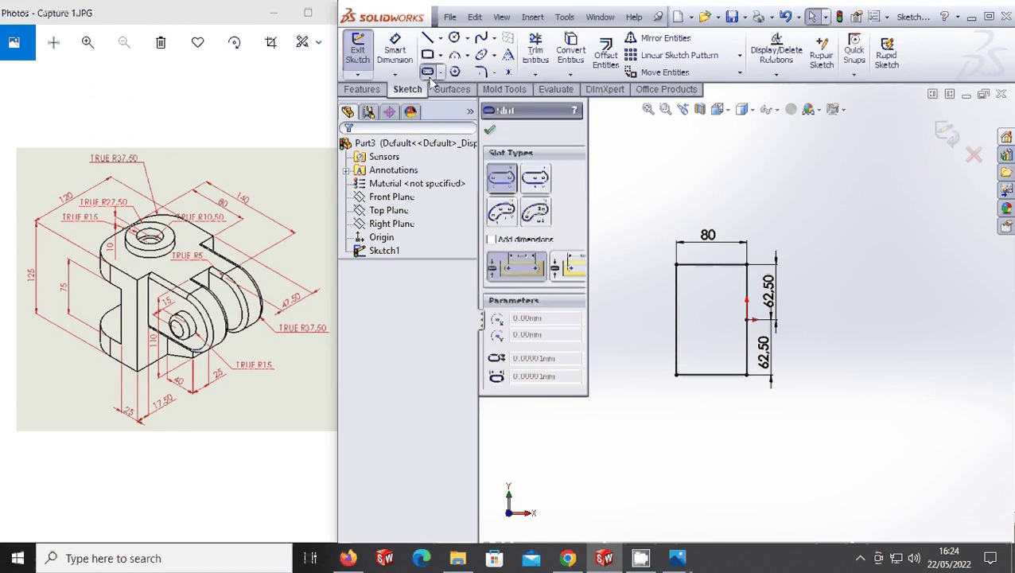
click(440, 38)
click(469, 66)
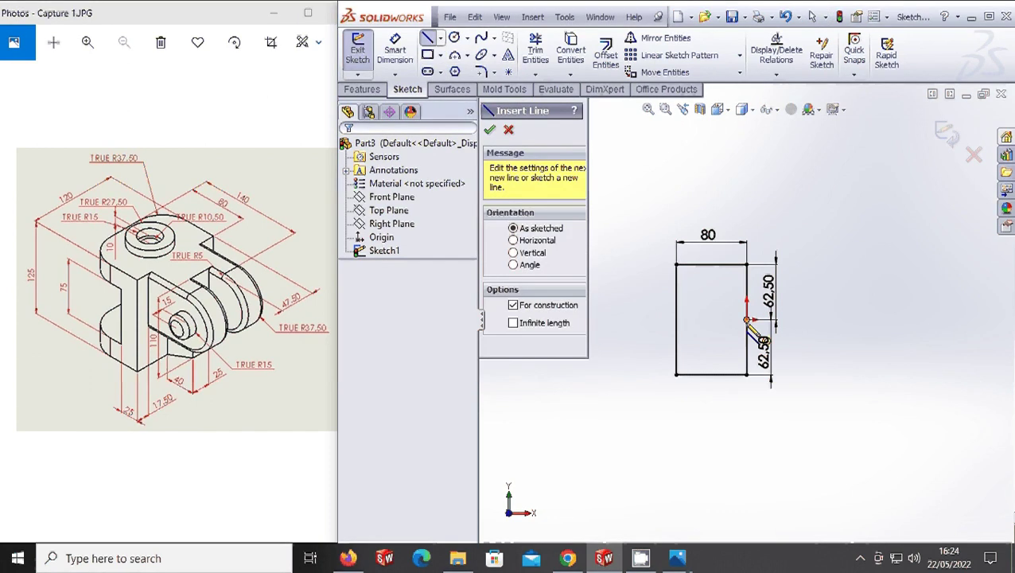
click(696, 319)
key(Escape)
click(651, 323)
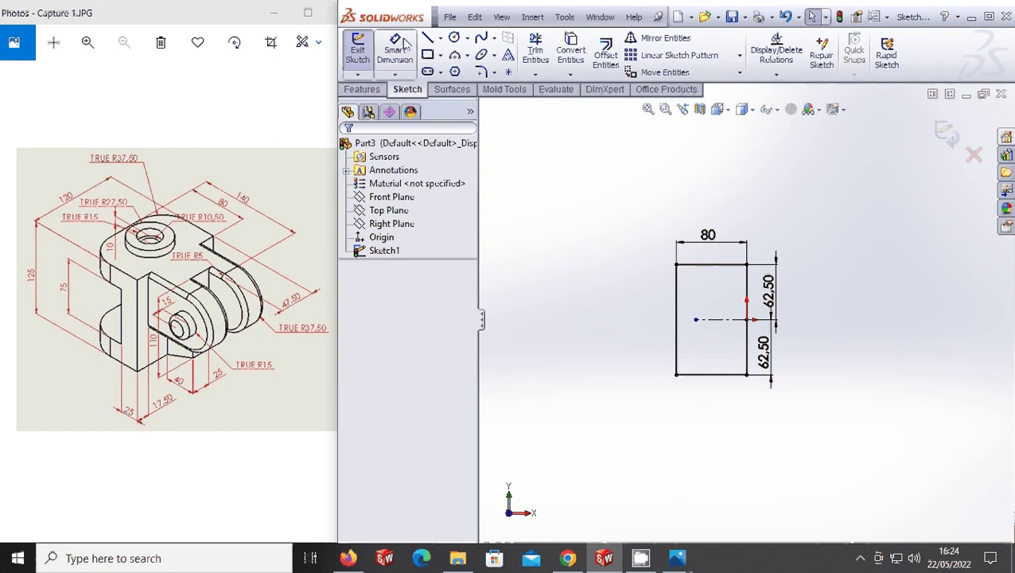
- Offset the centerline 37.50 mm bi-directionally into two horizontal lines, then zoom in
click(606, 54)
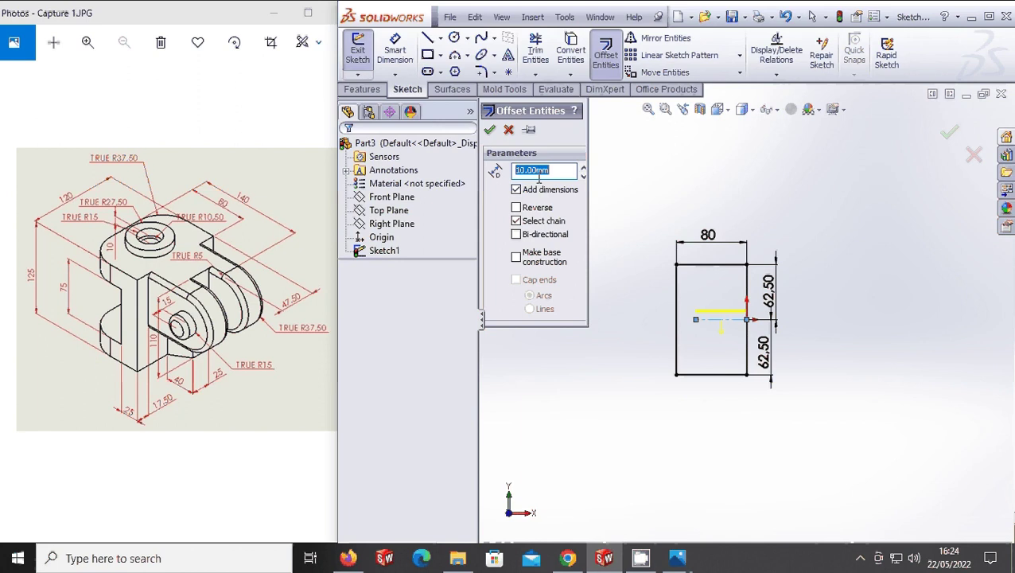
text(37.)
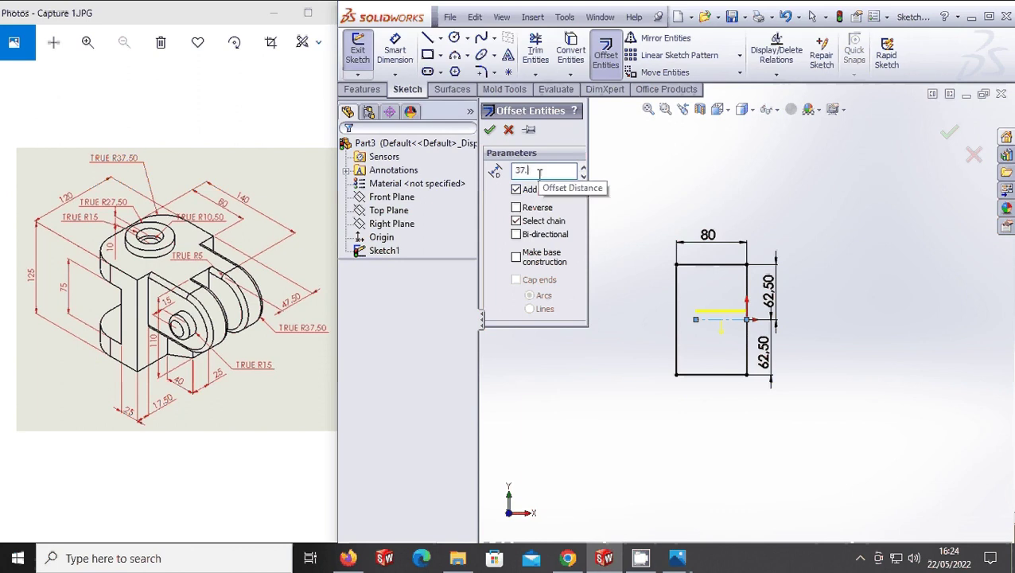
text(5)
key(Return)
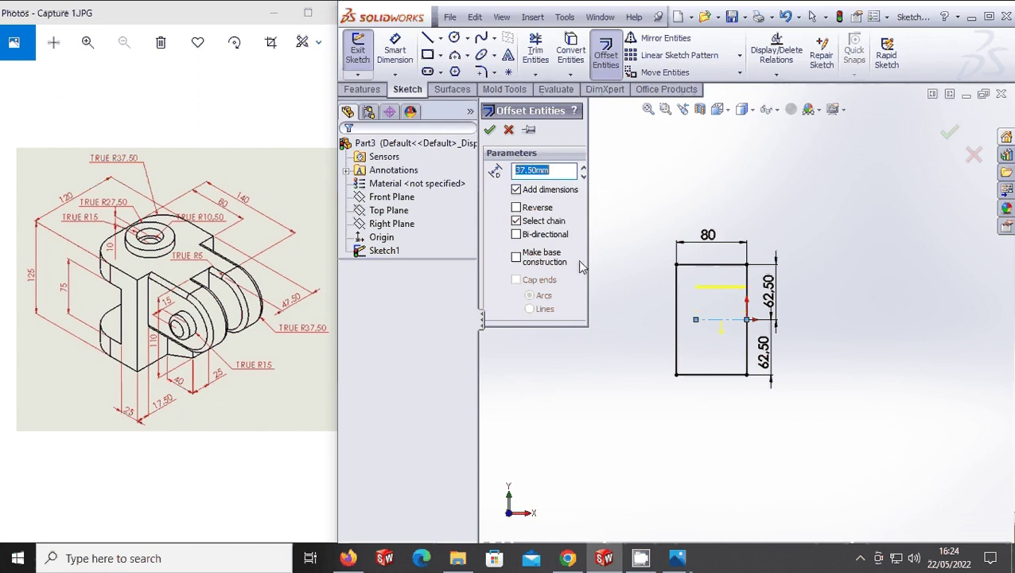
click(515, 234)
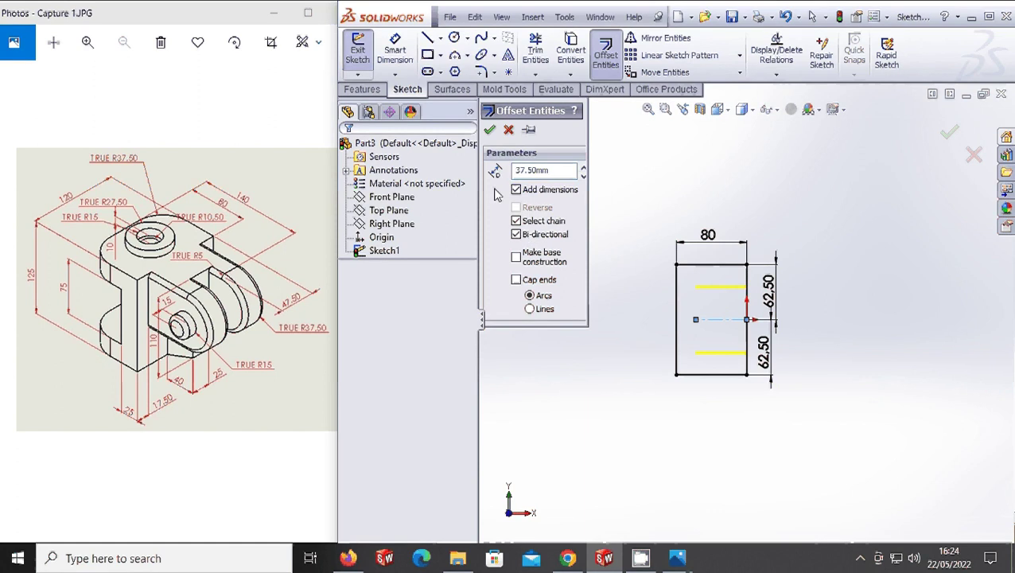
click(489, 131)
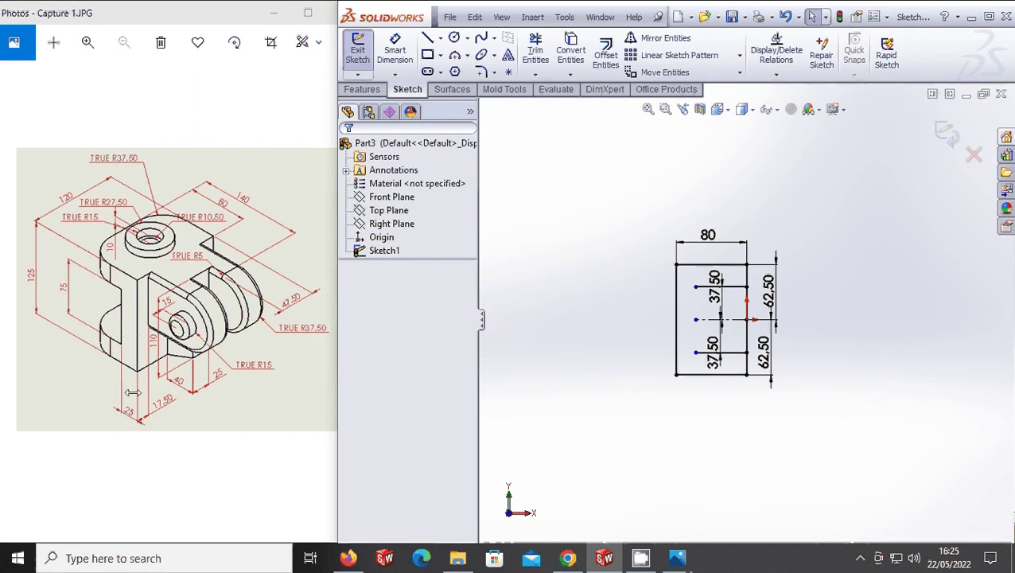
key(shift+z)
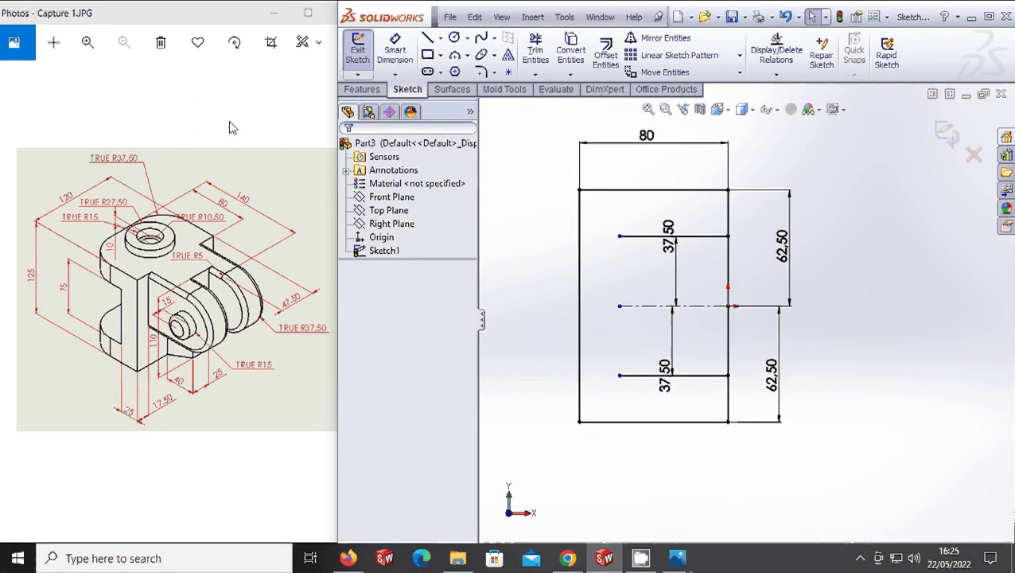
- Draw a vertical line across both offset lines, dimensioned 25 from the right edge
click(427, 37)
click(697, 206)
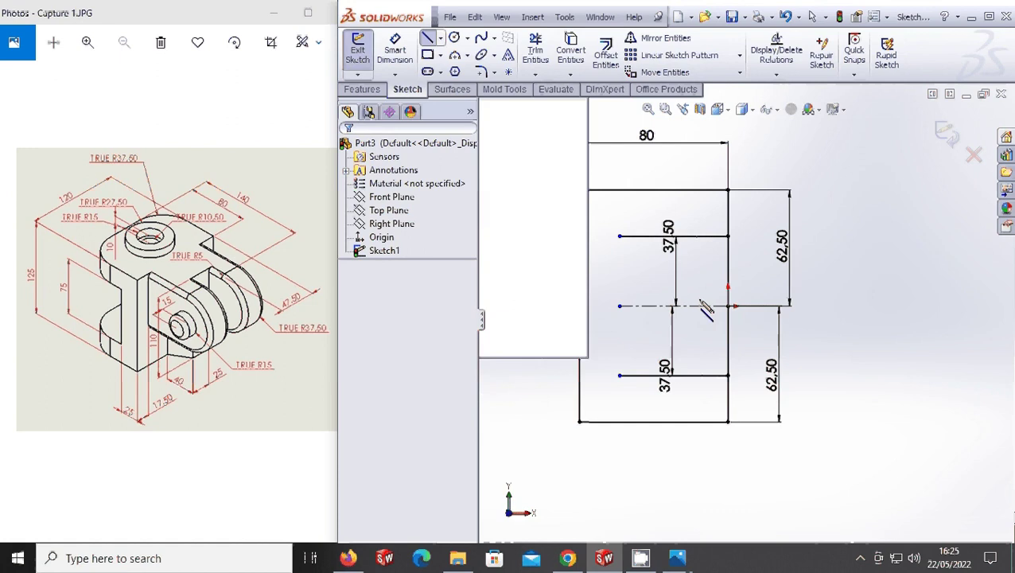
click(699, 400)
key(Escape)
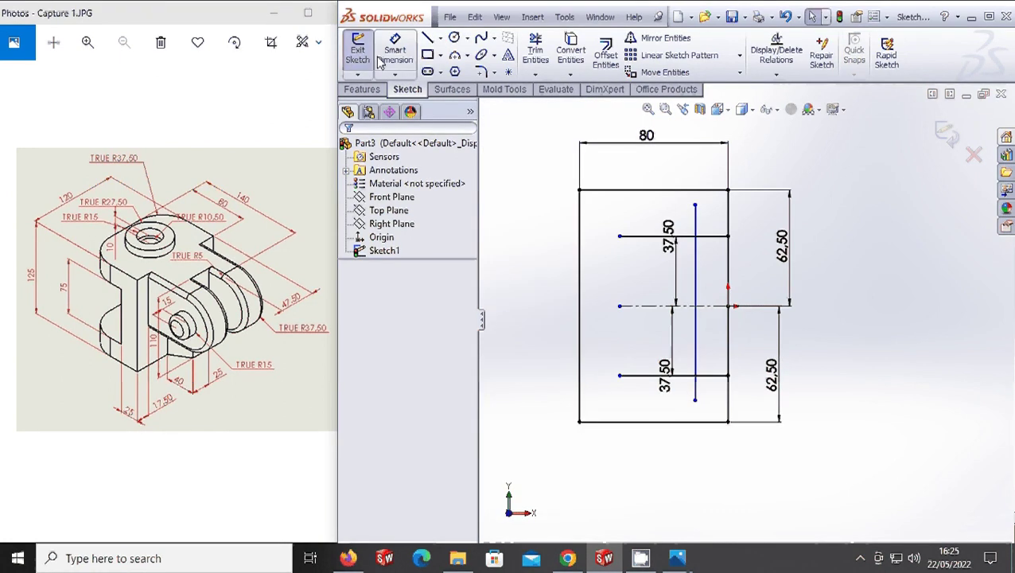
click(696, 394)
click(726, 407)
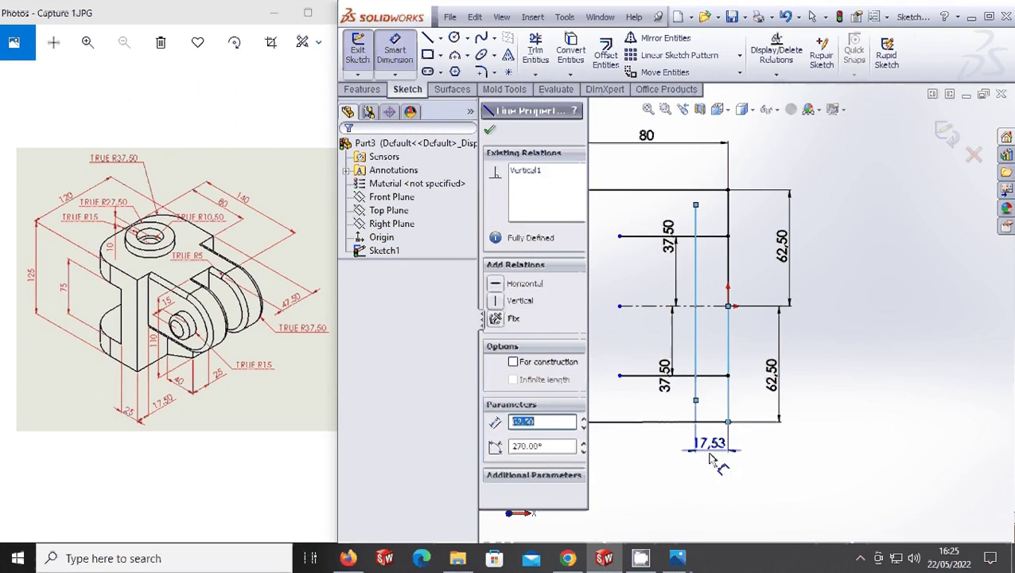
click(717, 453)
text(5)
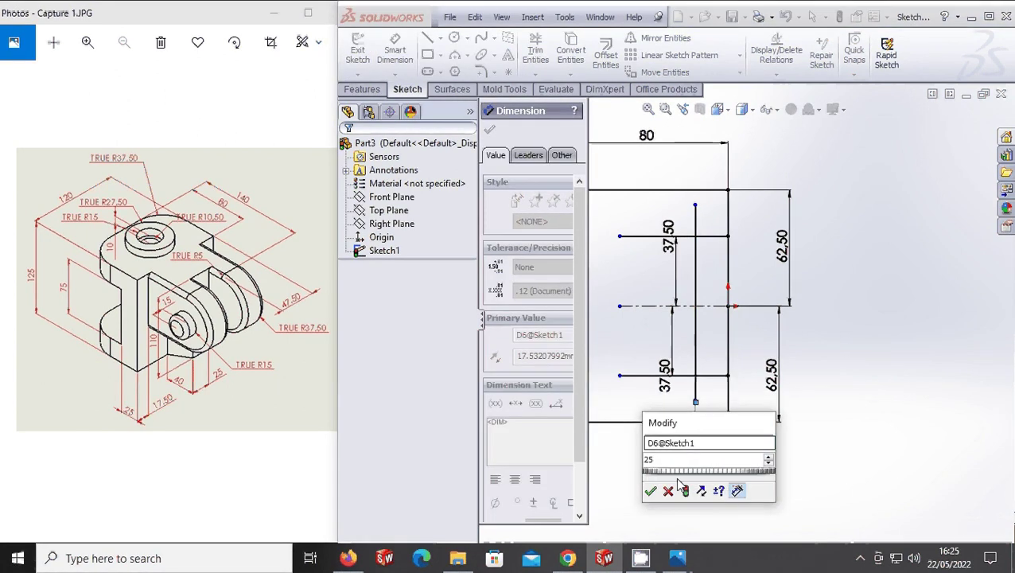
click(650, 491)
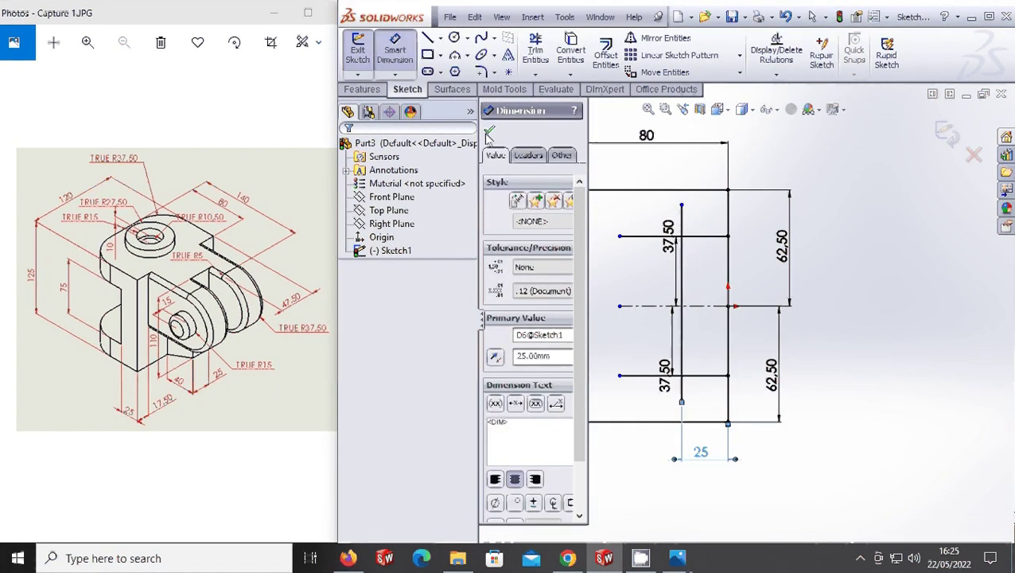
- Corner-trim the upper and lower offset lines to meet the vertical line
key(Escape)
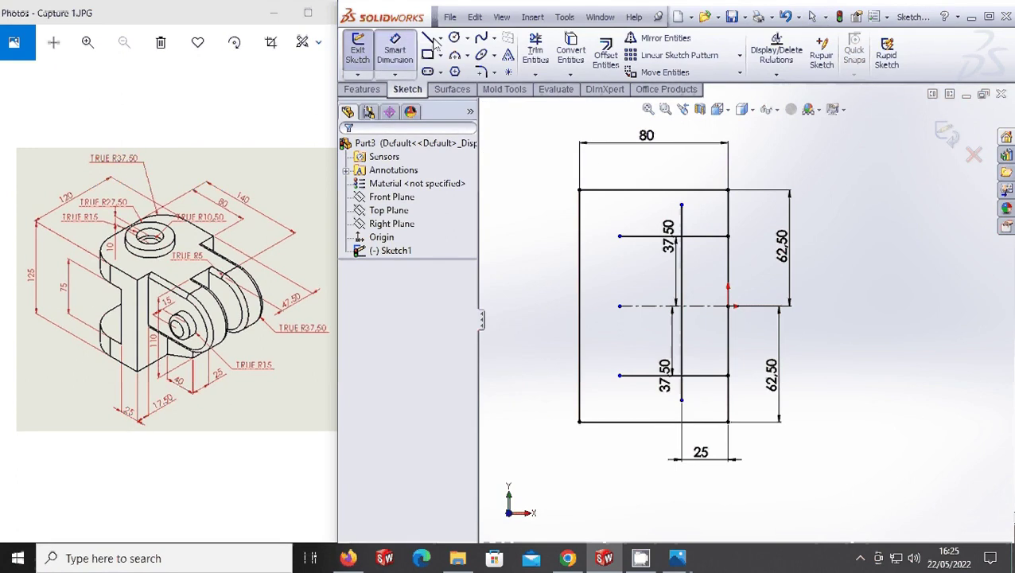
click(535, 49)
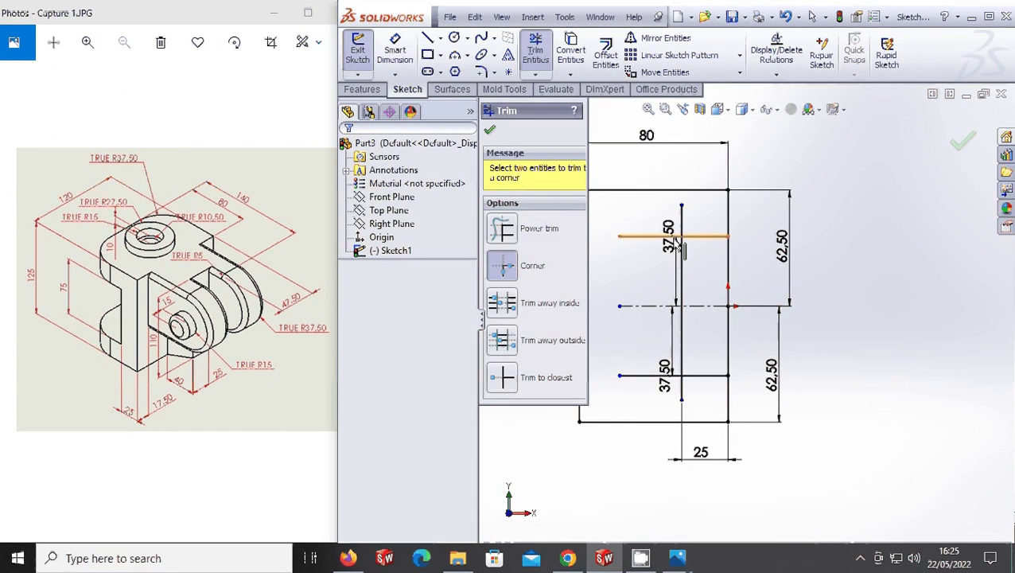
click(677, 237)
click(682, 262)
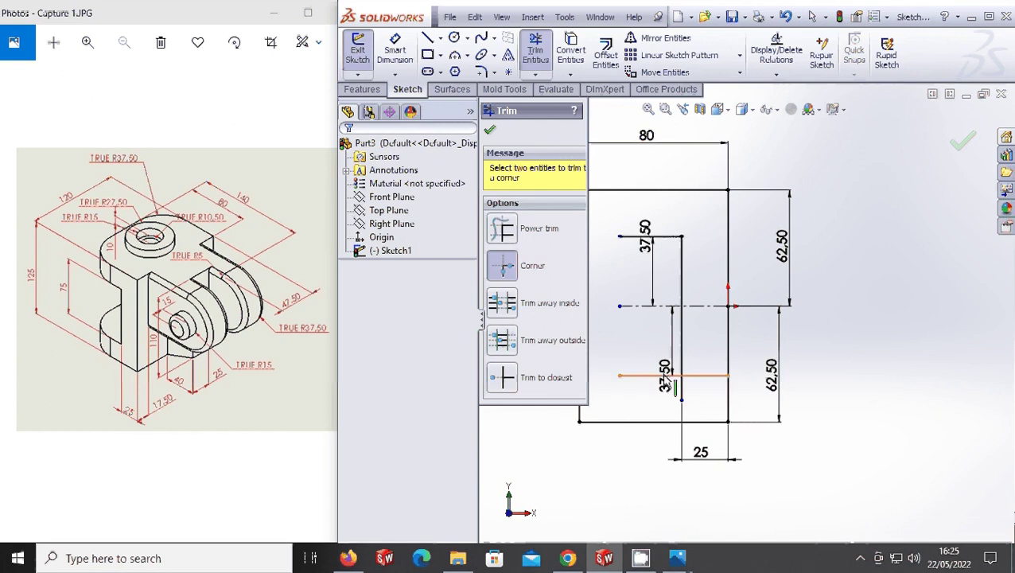
click(672, 376)
click(681, 390)
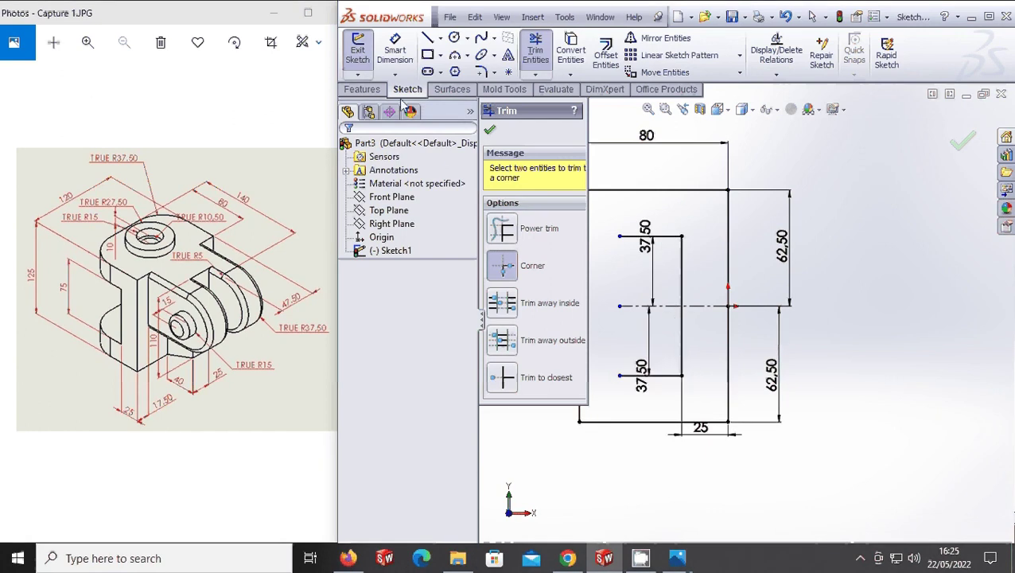
- Zoom out and cancel a redundant 75 dimension on the inner vertical line
key(z)
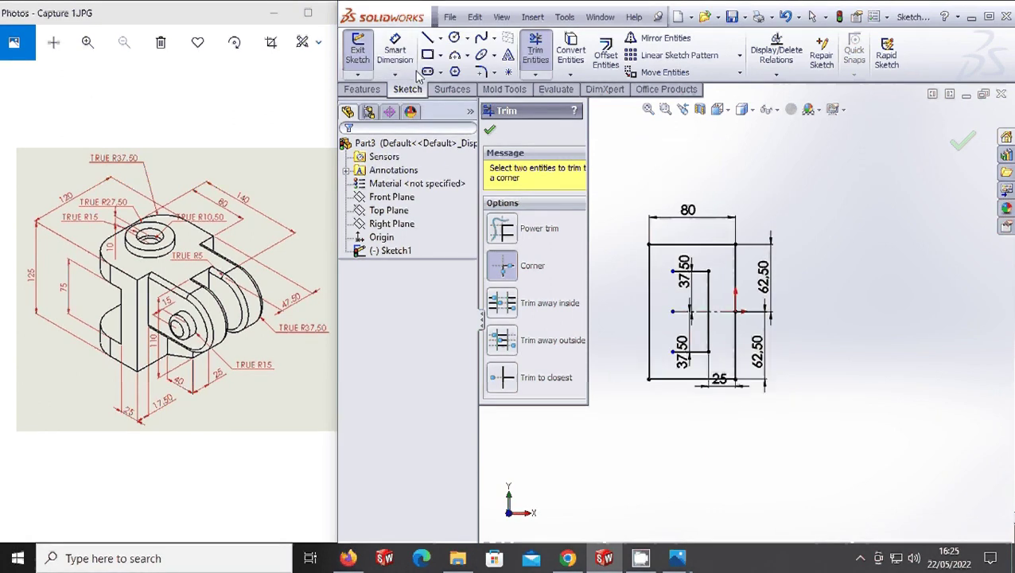
click(395, 49)
click(709, 301)
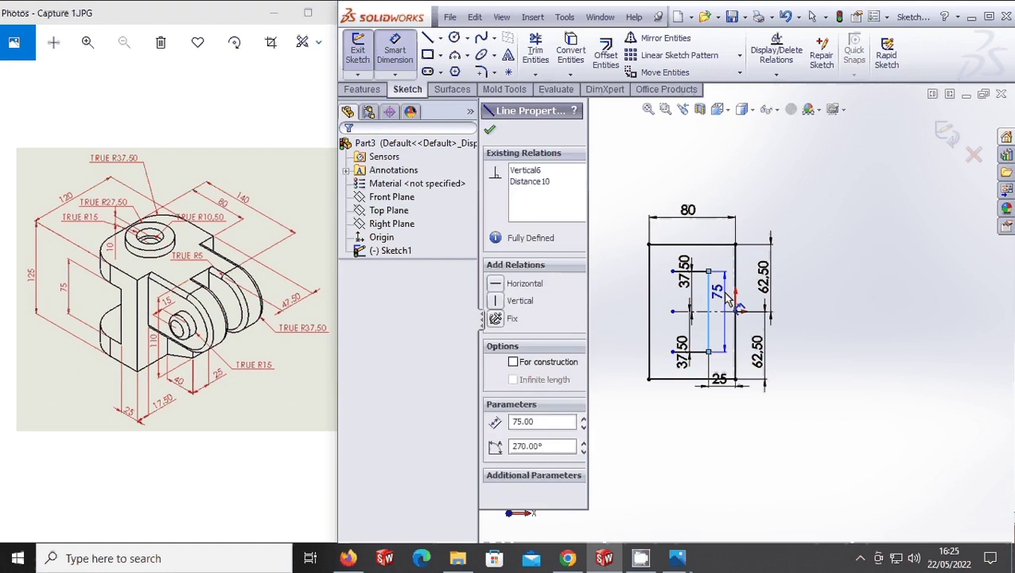
click(727, 297)
key(Escape)
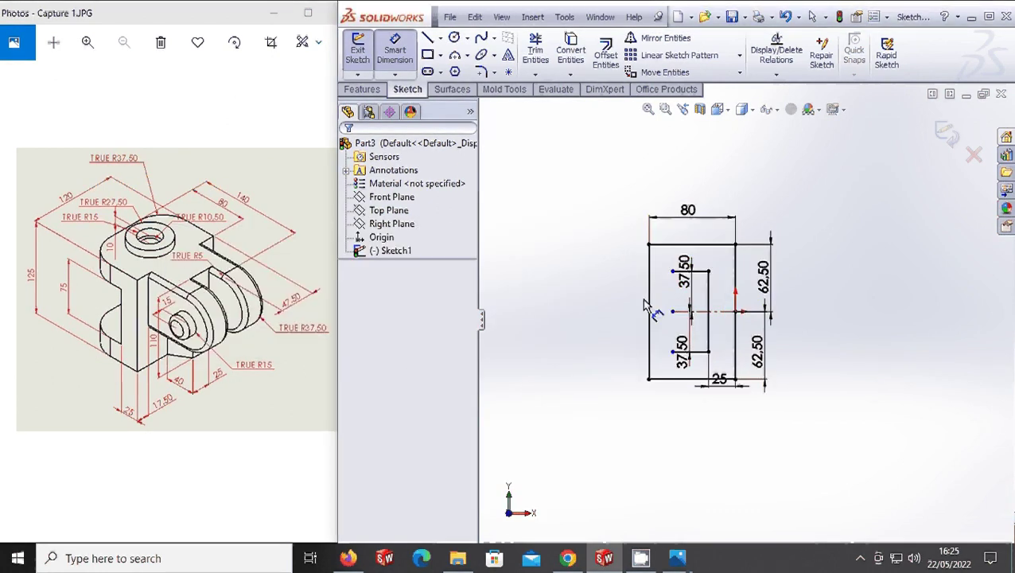
- Trim the leftover notch segments and lower inner stub using Trim to closest
click(535, 54)
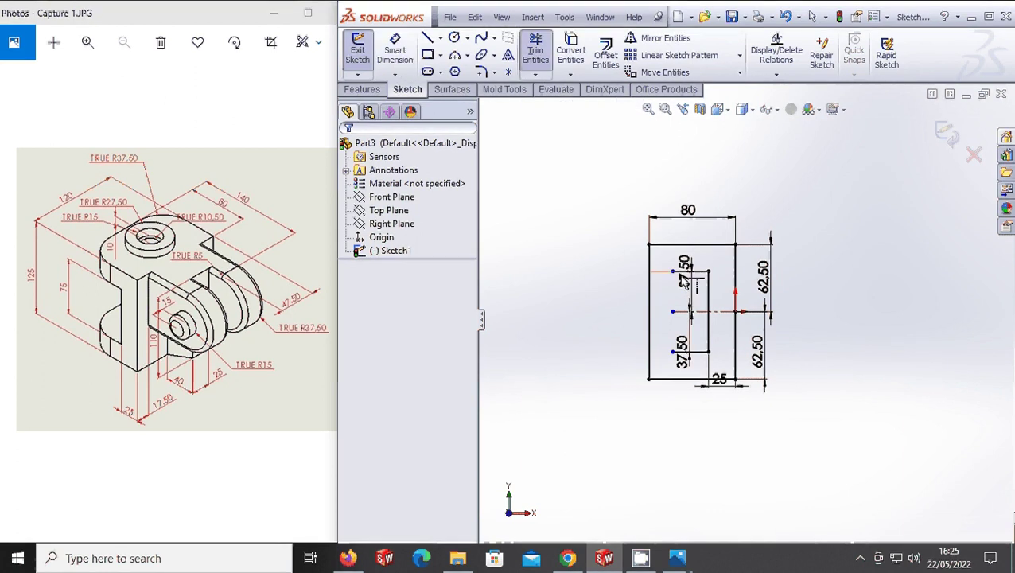
click(683, 280)
click(684, 358)
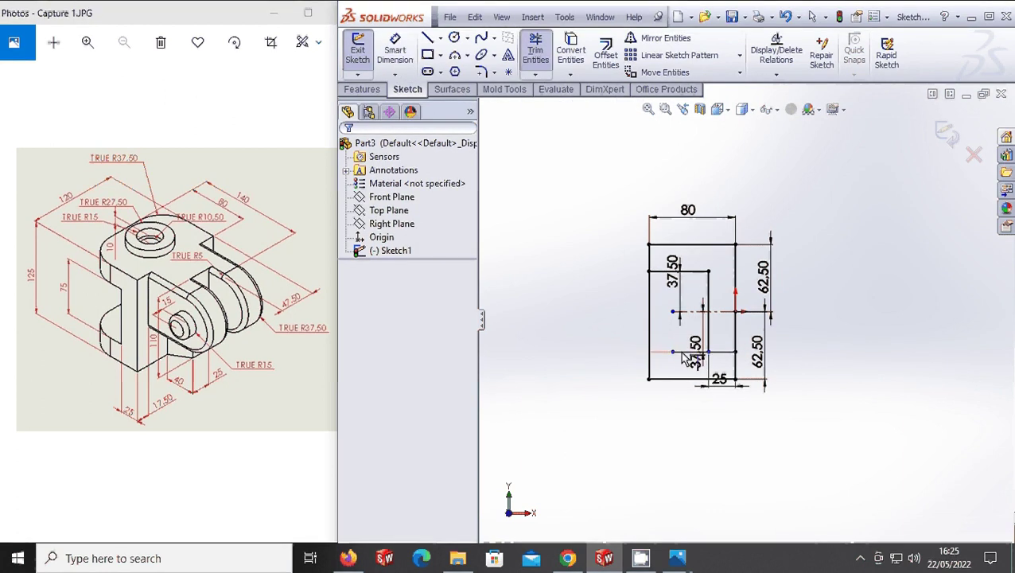
click(535, 49)
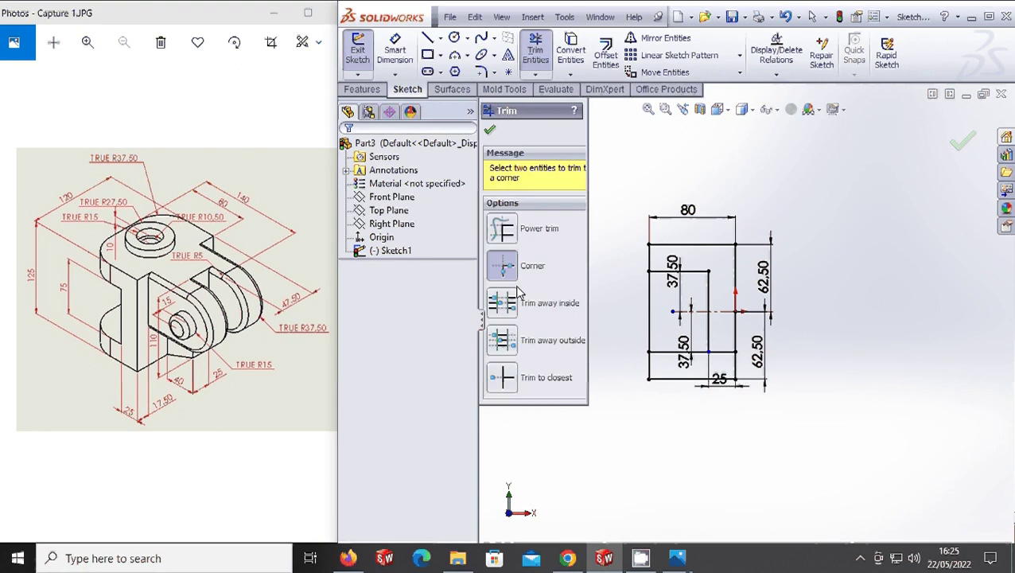
click(502, 377)
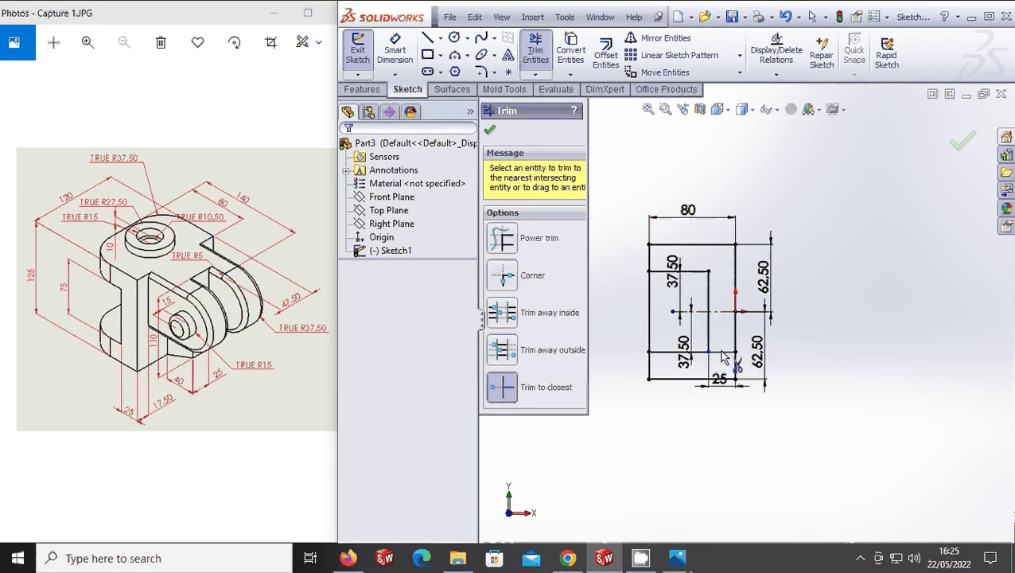
click(722, 352)
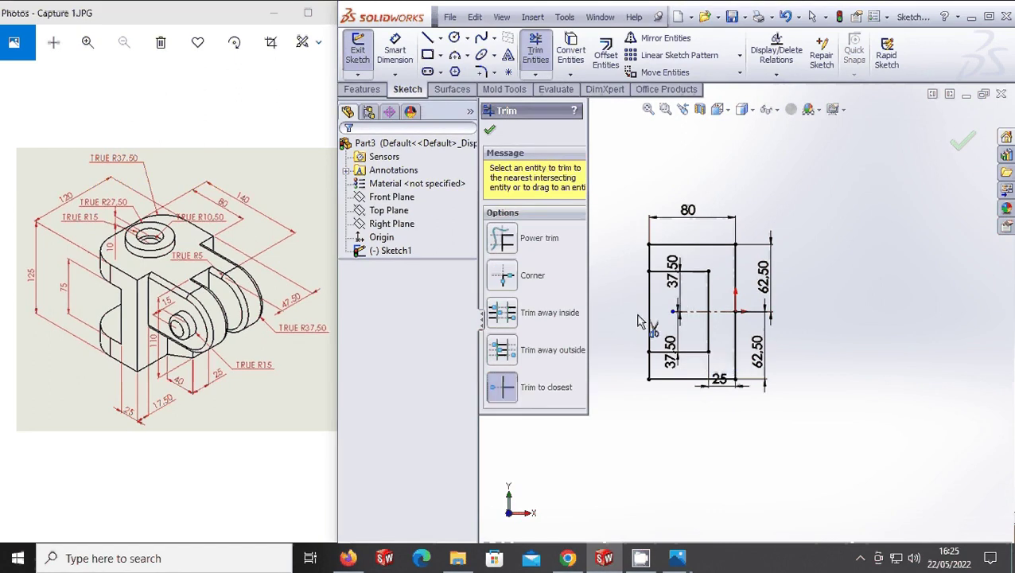
click(489, 131)
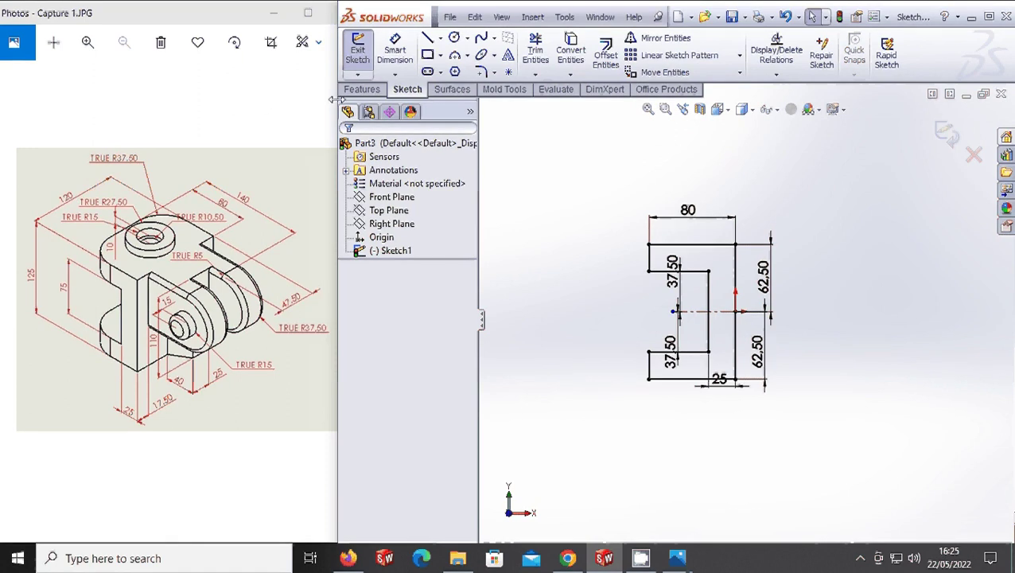
click(362, 89)
- Extrude the C-shaped profile 120 mm with the Mid Plane end condition
click(363, 52)
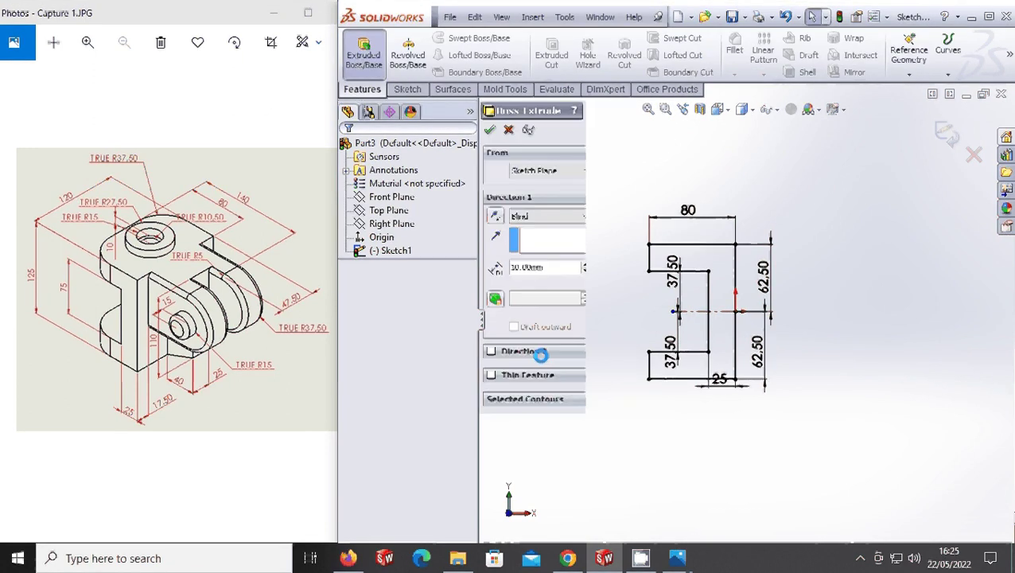
text(120)
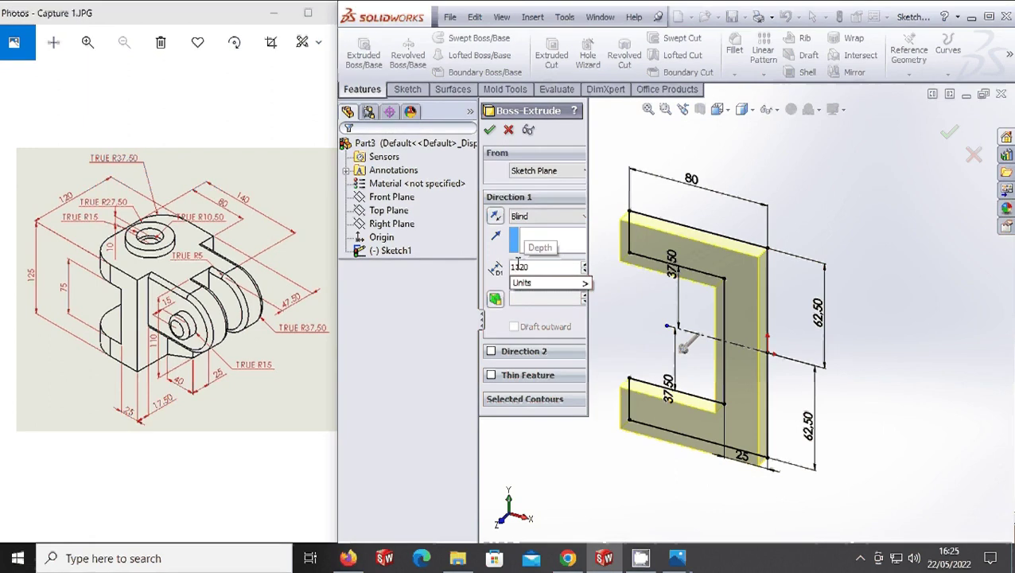
key(Return)
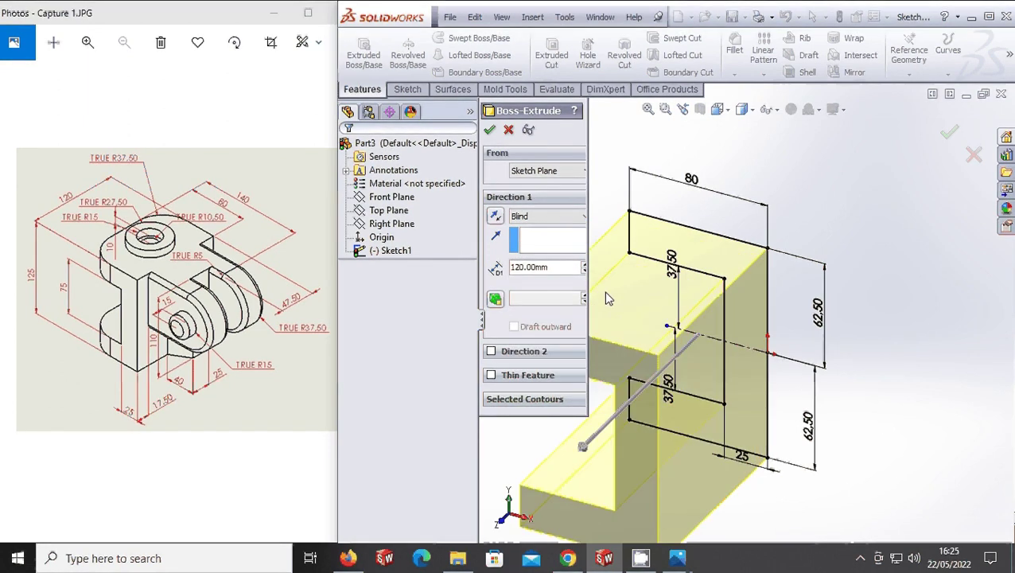
click(557, 222)
click(547, 284)
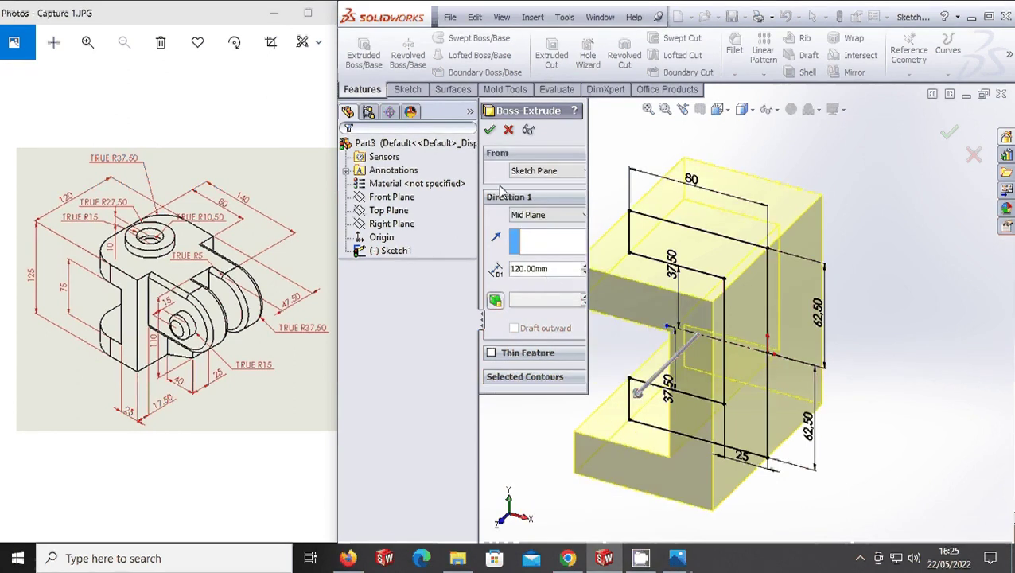
click(491, 131)
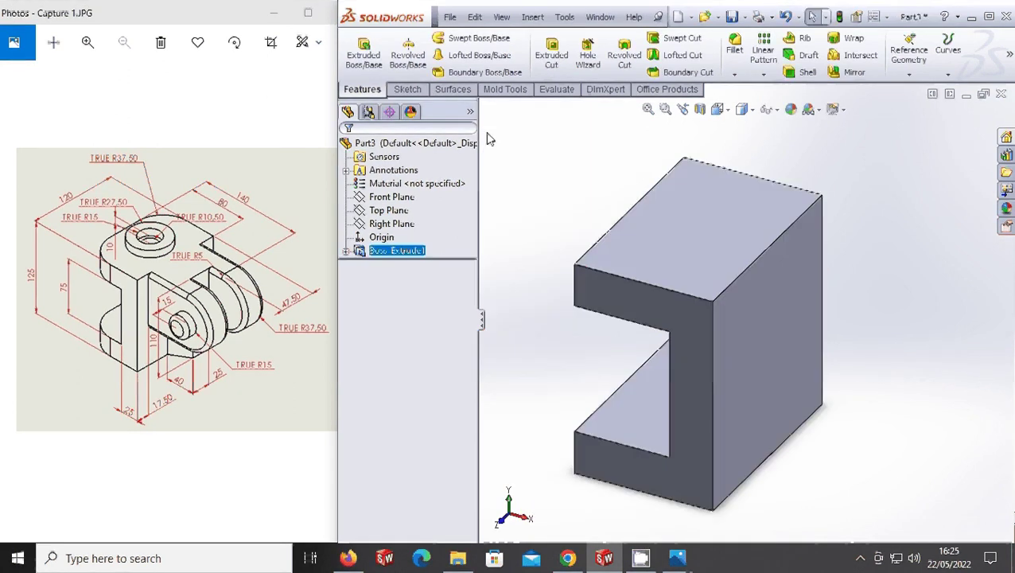
- Zoom out and switch to the Front view of the extruded C block
scroll(739, 398, up, 3)
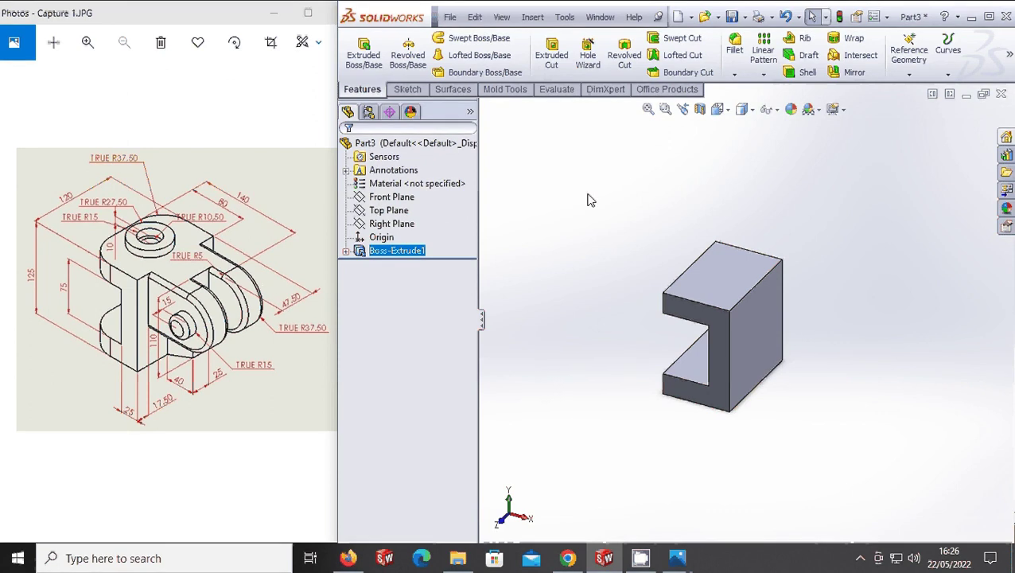
click(724, 111)
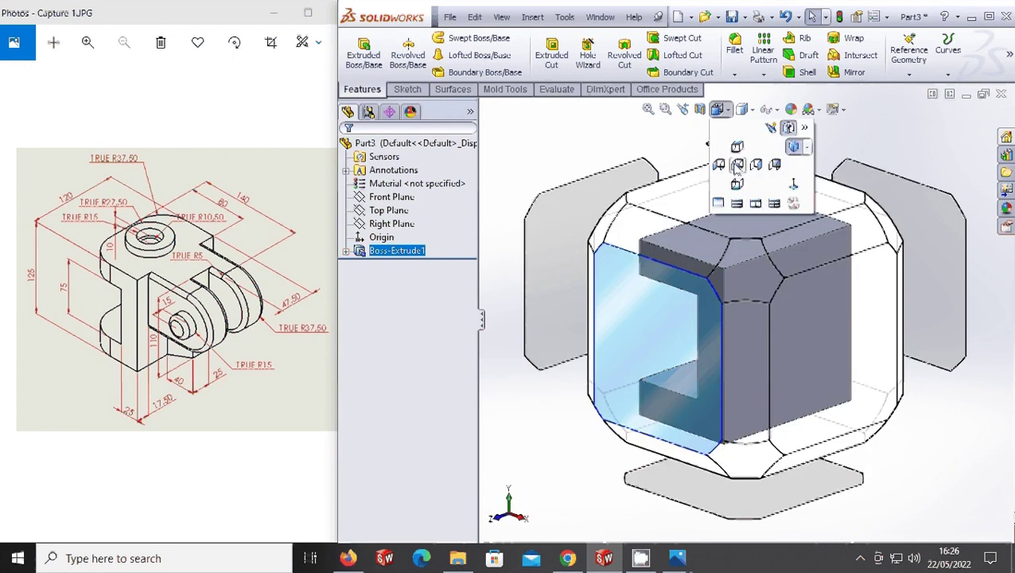
click(736, 165)
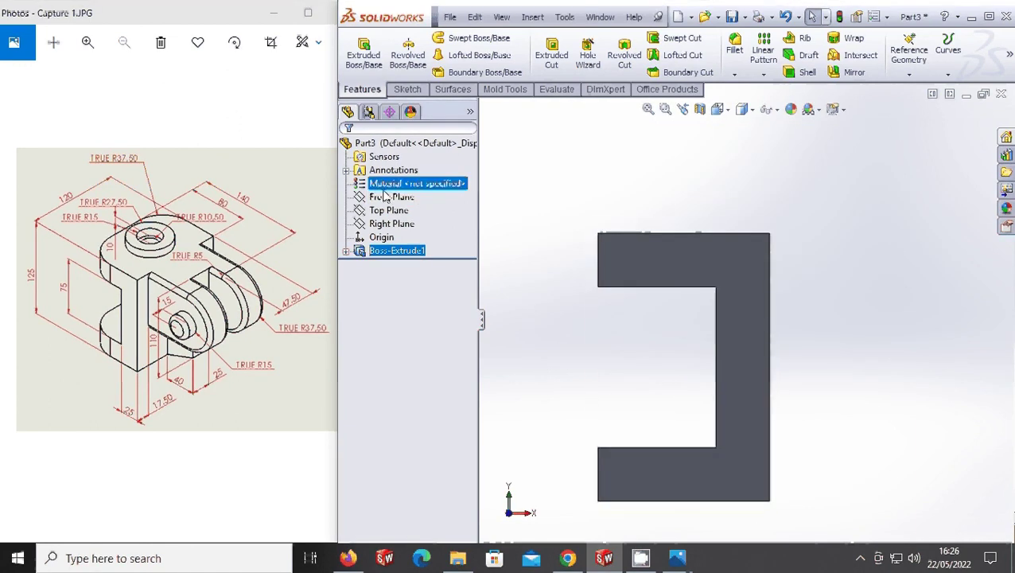
- Cancel the stray line and rectangle commands and bring up the Front Plane context menu
click(408, 89)
click(439, 40)
click(452, 54)
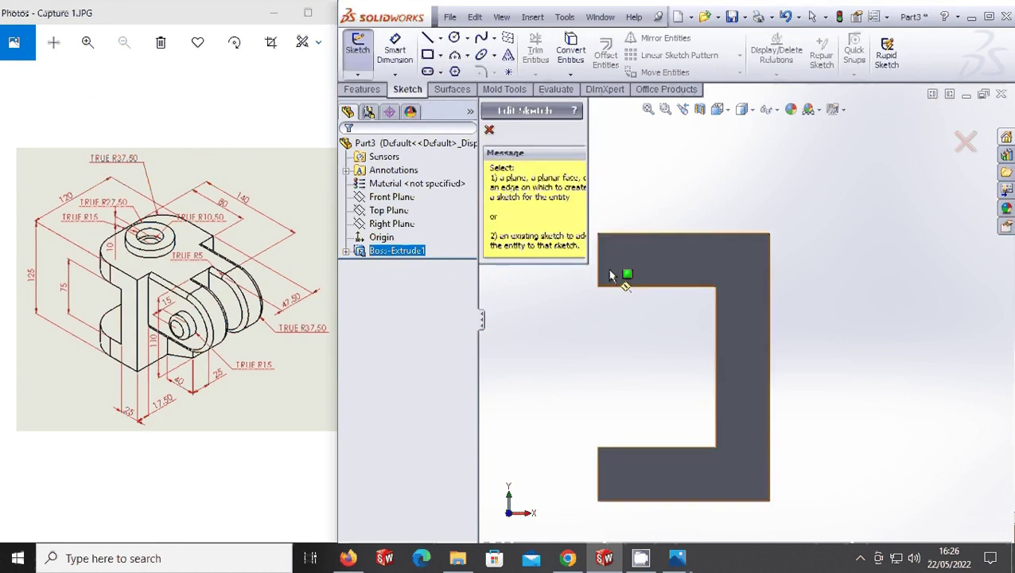
key(Escape)
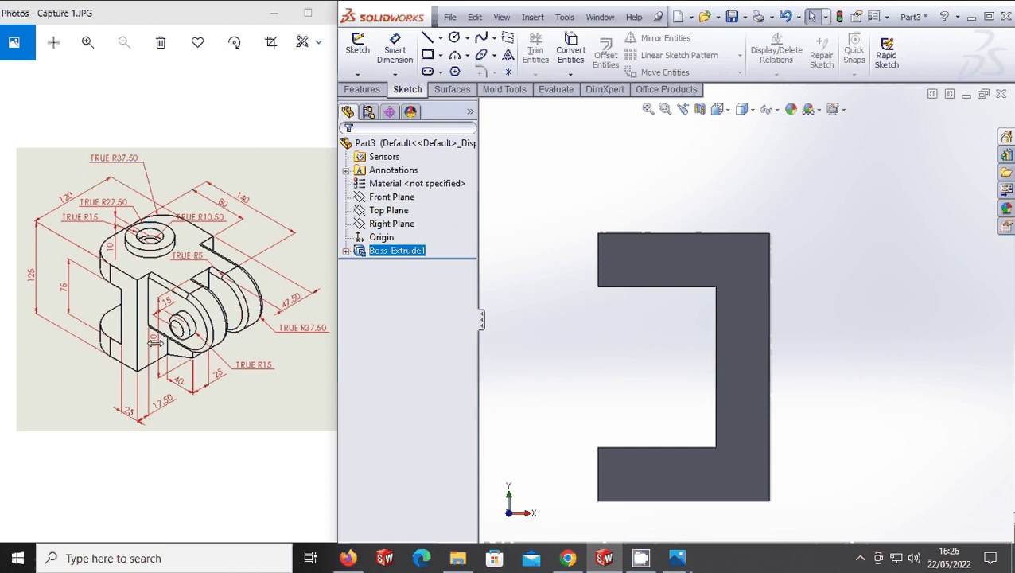
click(428, 55)
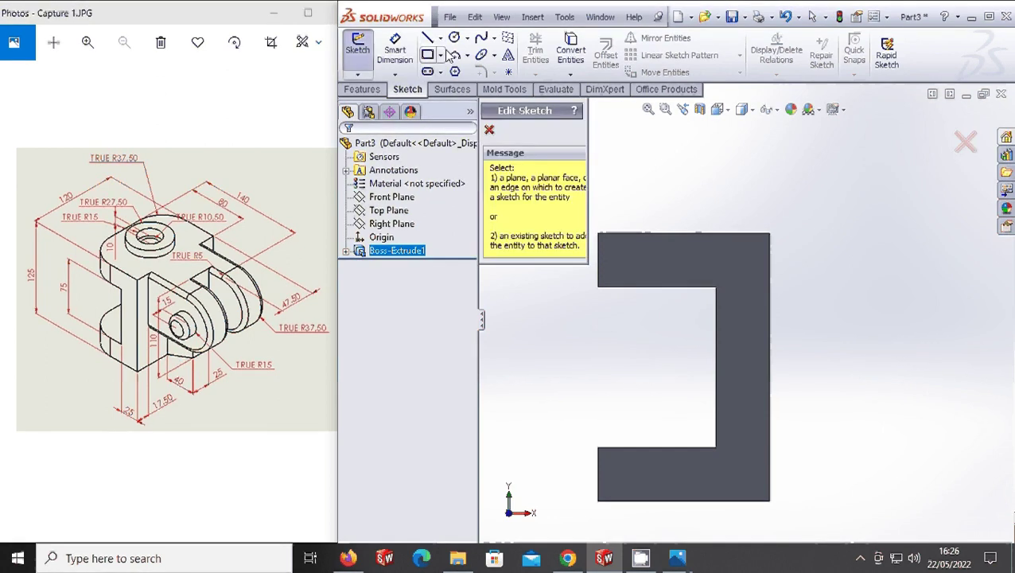
key(Escape)
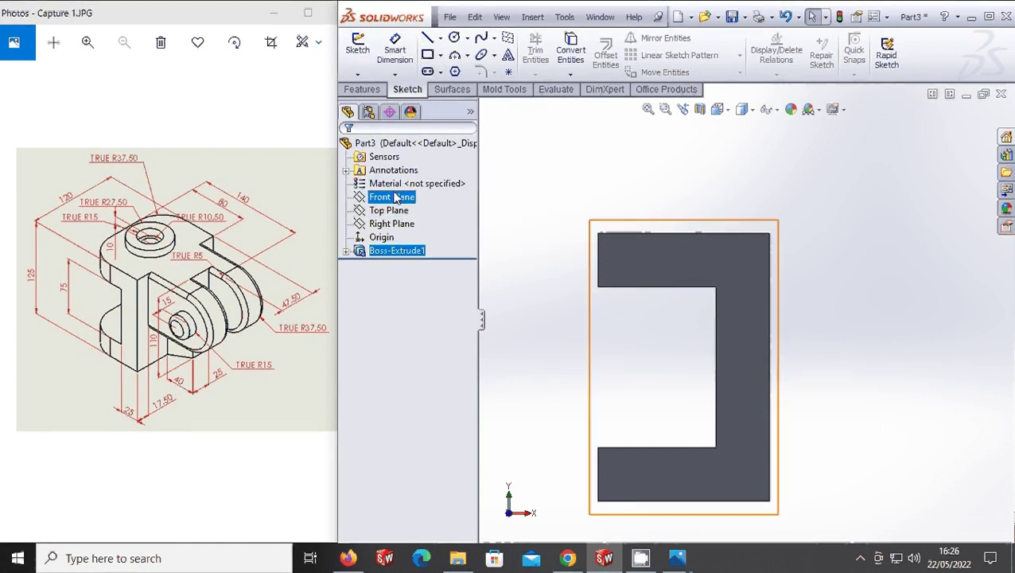
right_click(396, 199)
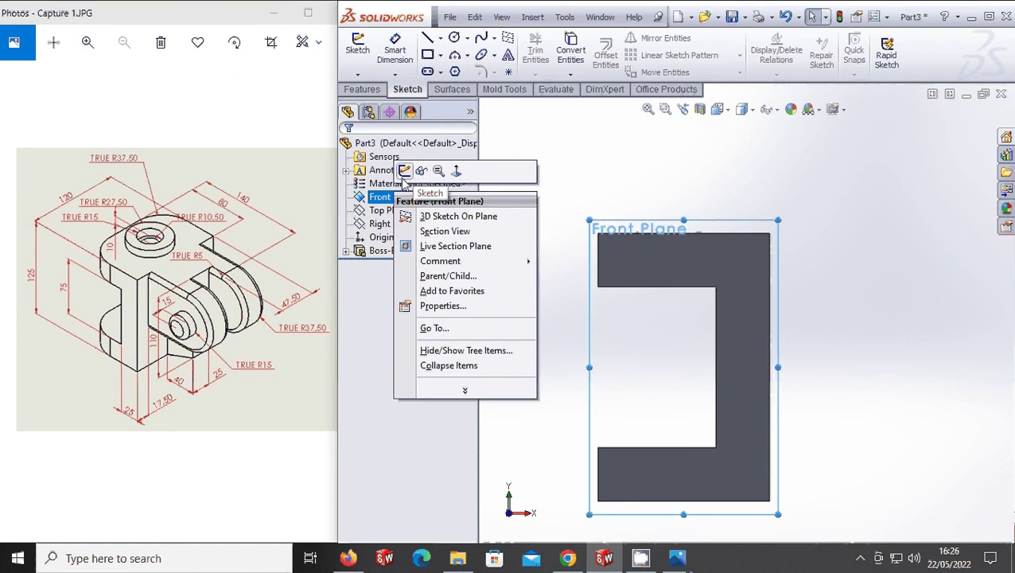
- Start a Front Plane sketch and draw a horizontal line right from the block's top-right corner
click(403, 176)
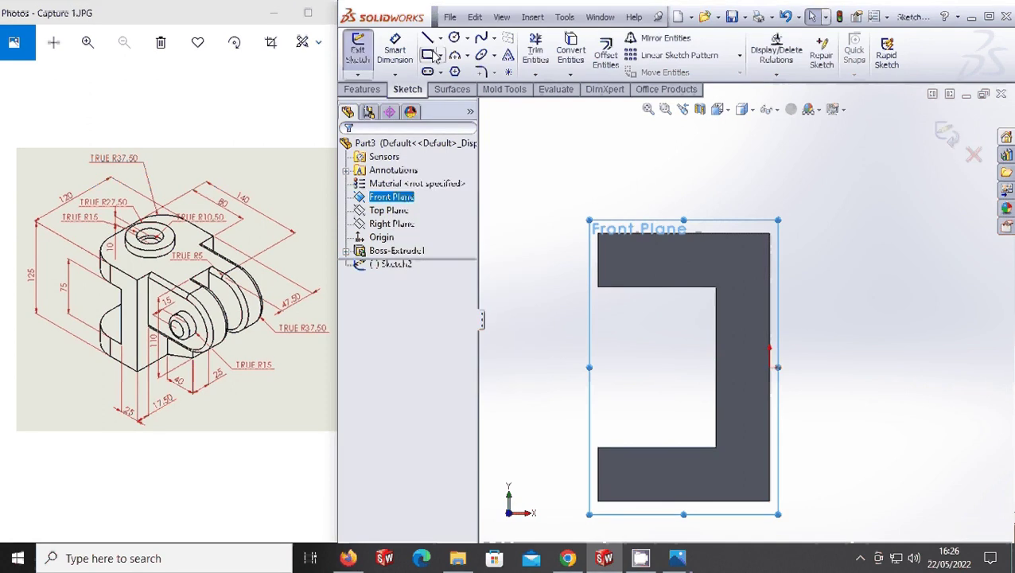
click(426, 39)
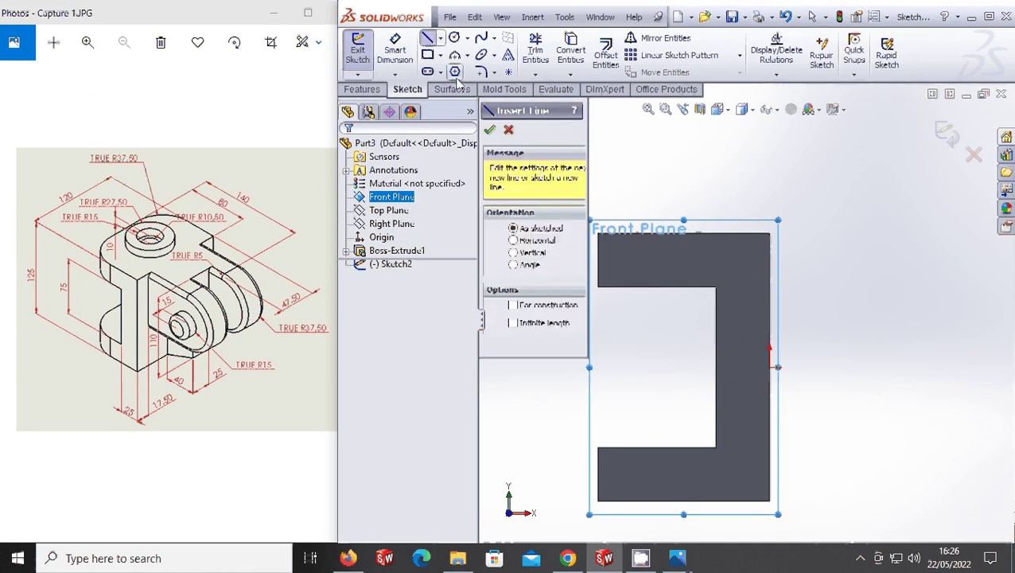
click(769, 234)
click(769, 233)
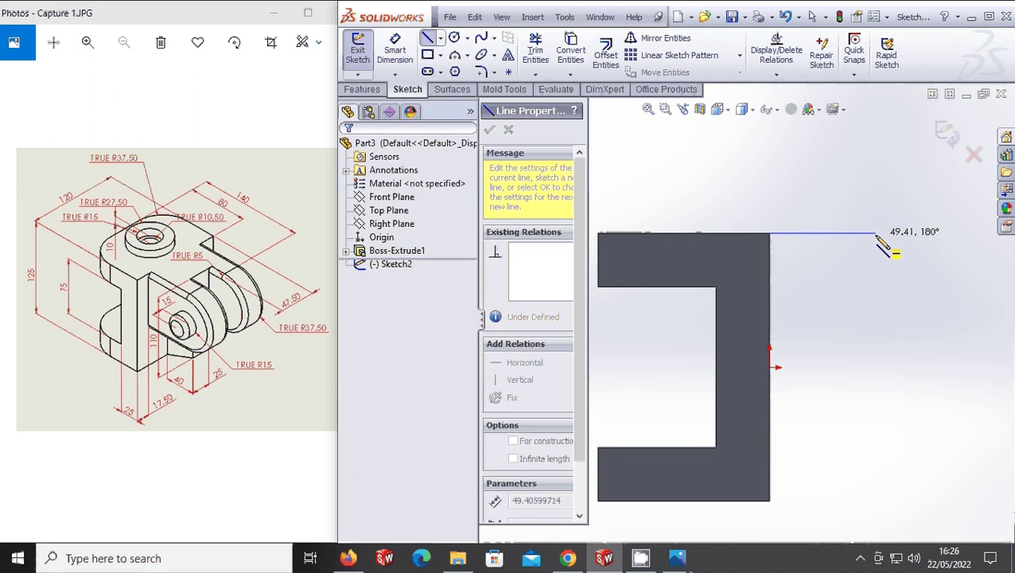
click(876, 234)
key(Escape)
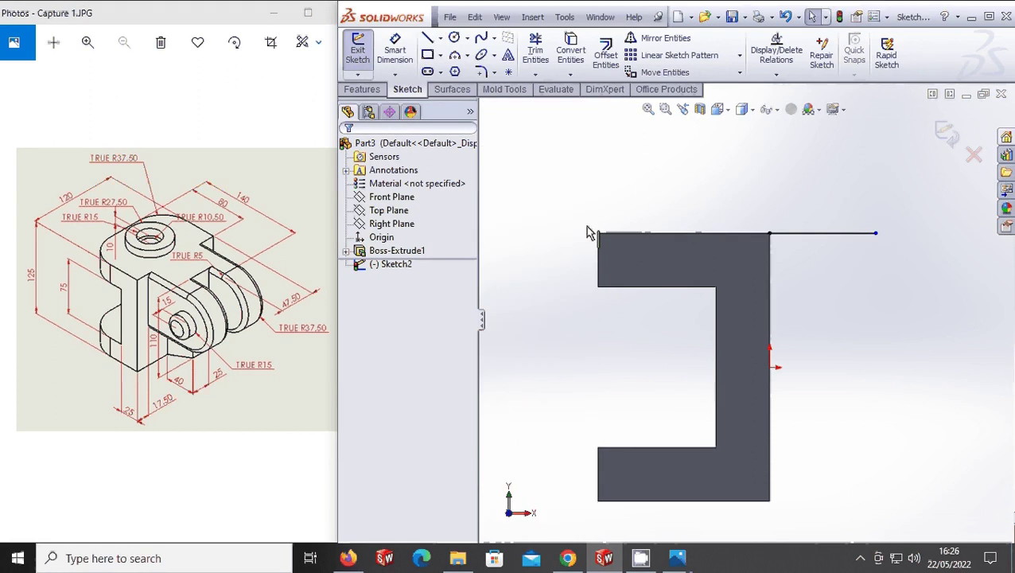
click(382, 184)
click(284, 321)
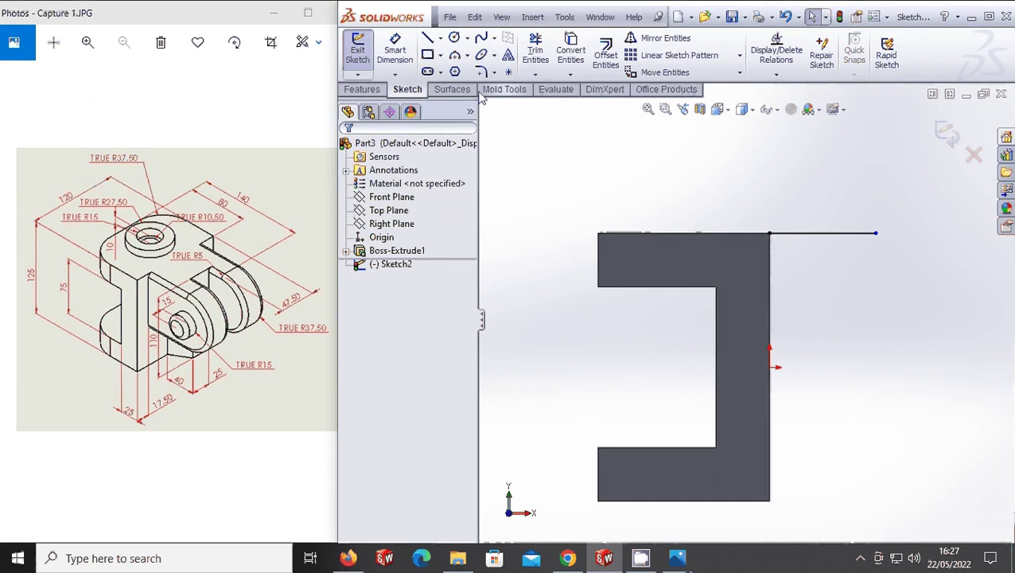
- Dimension the new top line to 40 mm
click(394, 49)
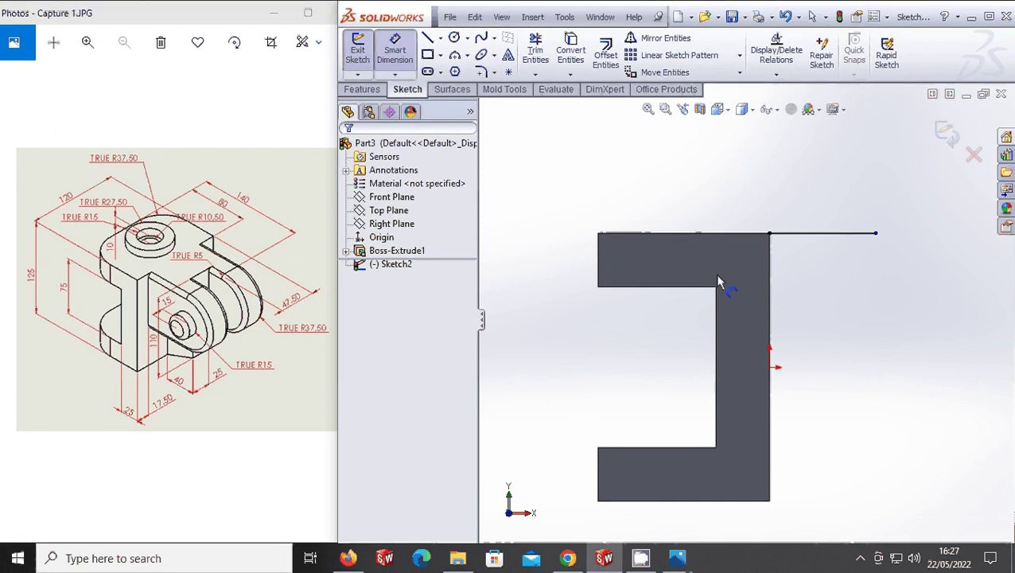
click(798, 234)
click(798, 275)
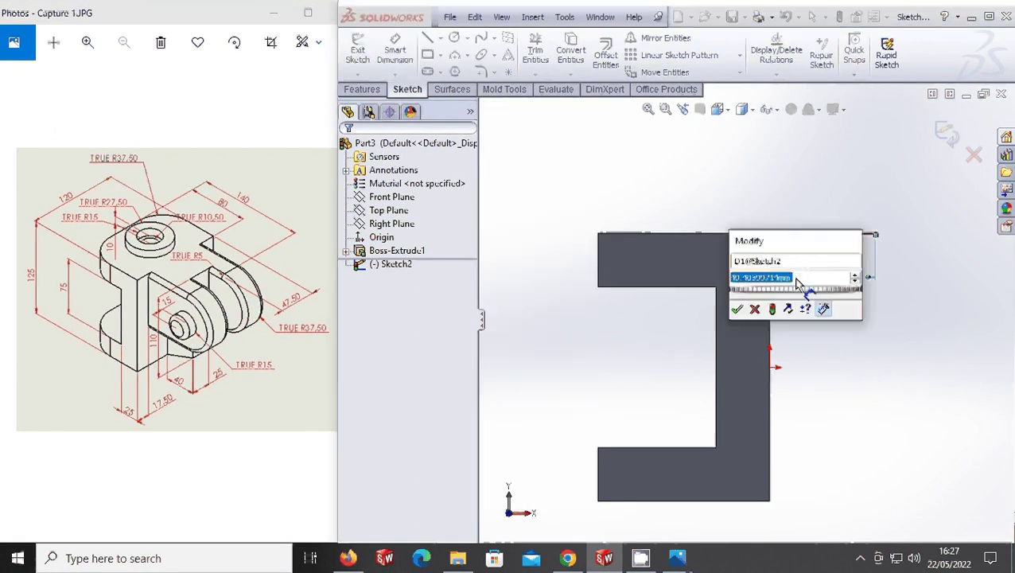
text(40)
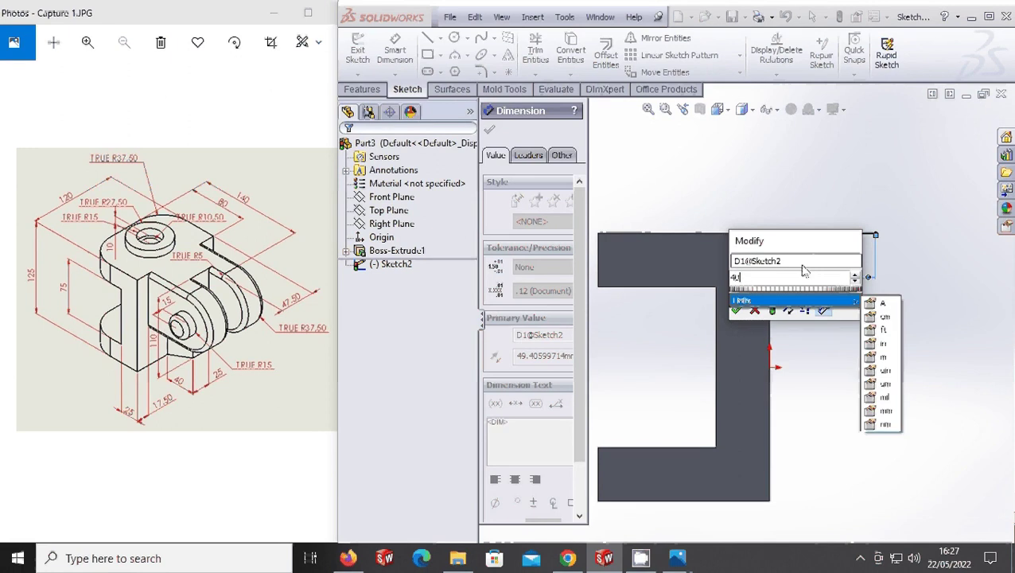
click(736, 309)
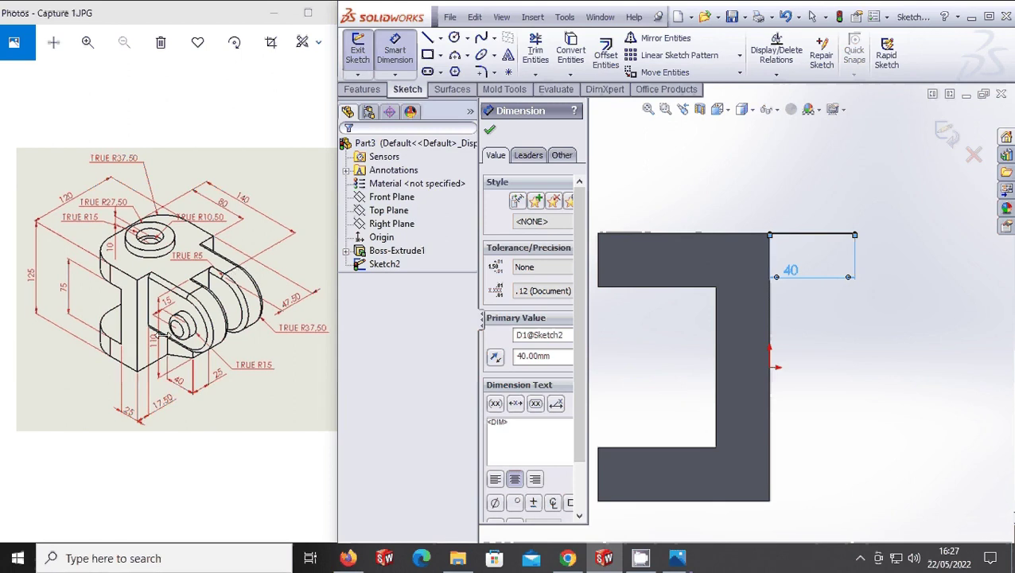
- Draw a vertical line down from the top line's right end and dimension it 110 mm
click(427, 37)
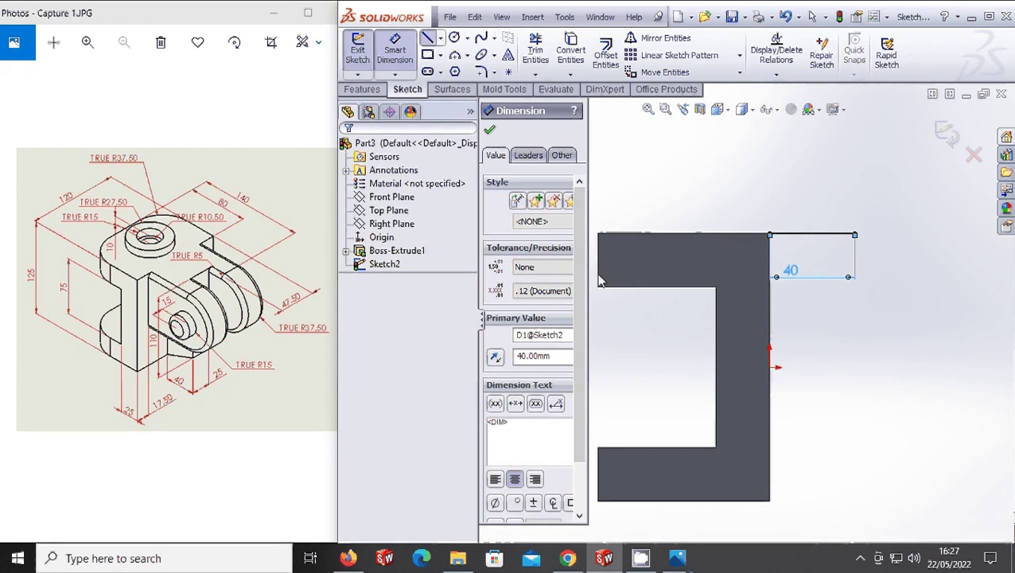
click(855, 235)
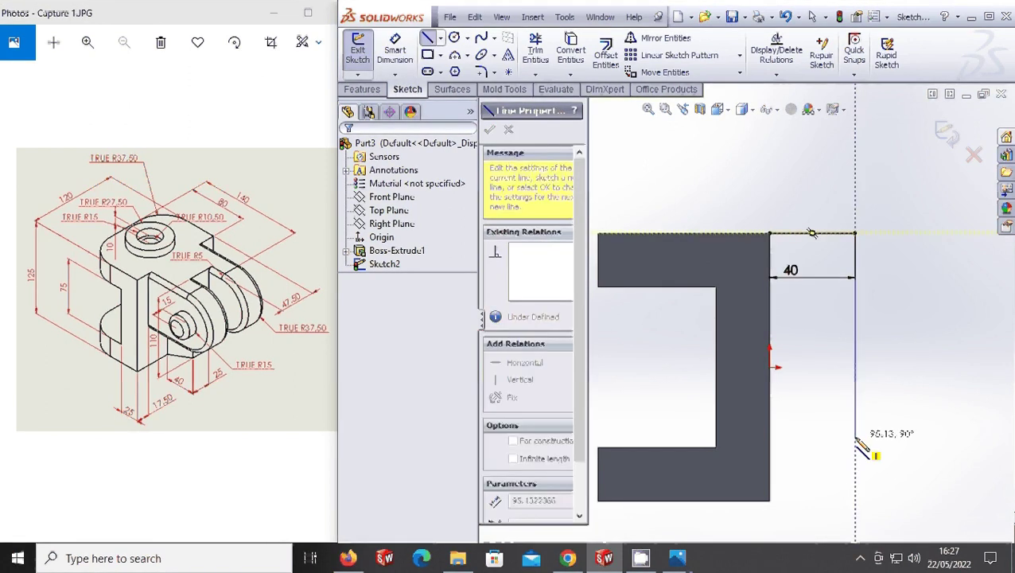
double_click(856, 436)
click(395, 49)
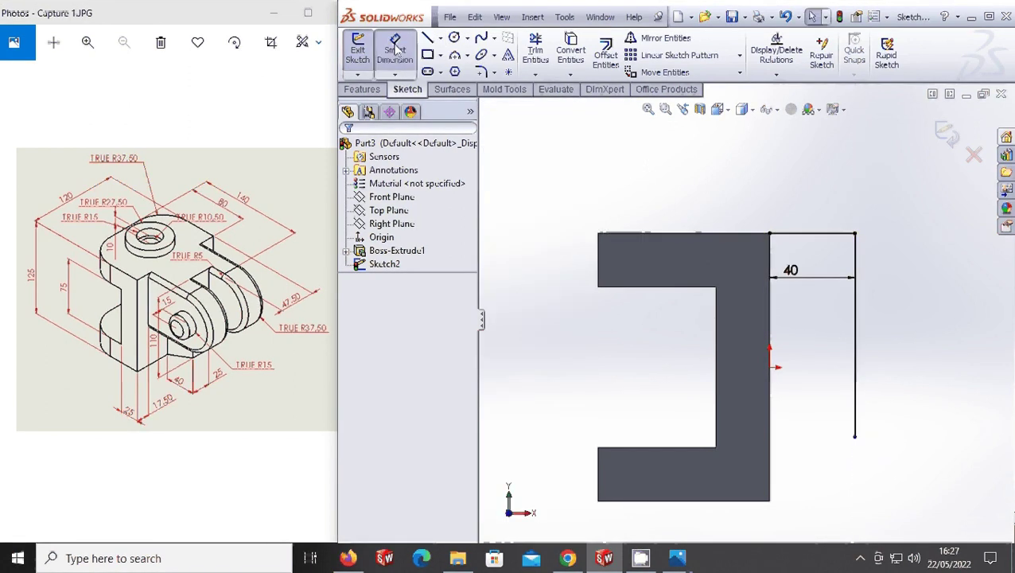
click(860, 358)
click(897, 355)
text(110)
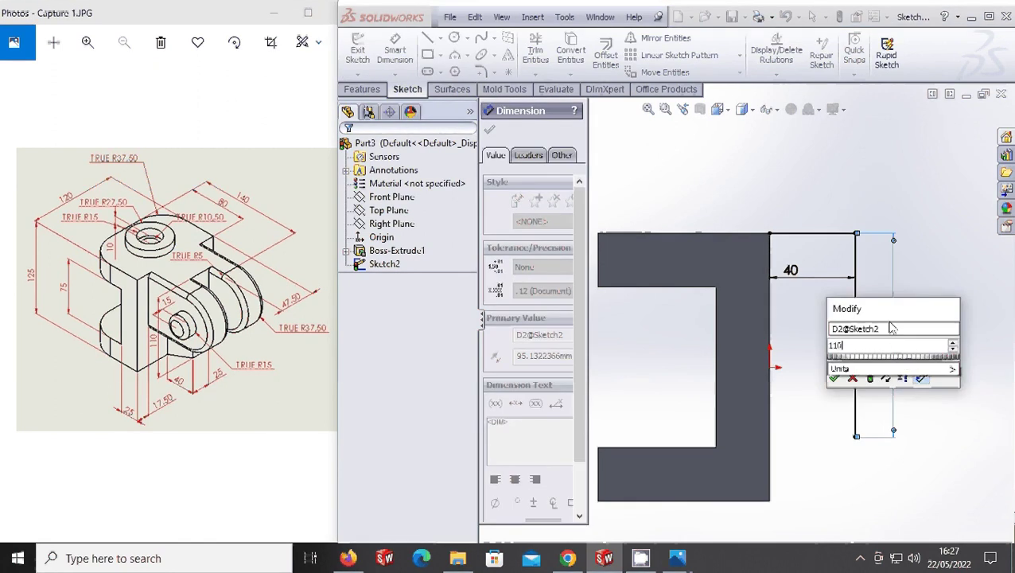
click(834, 379)
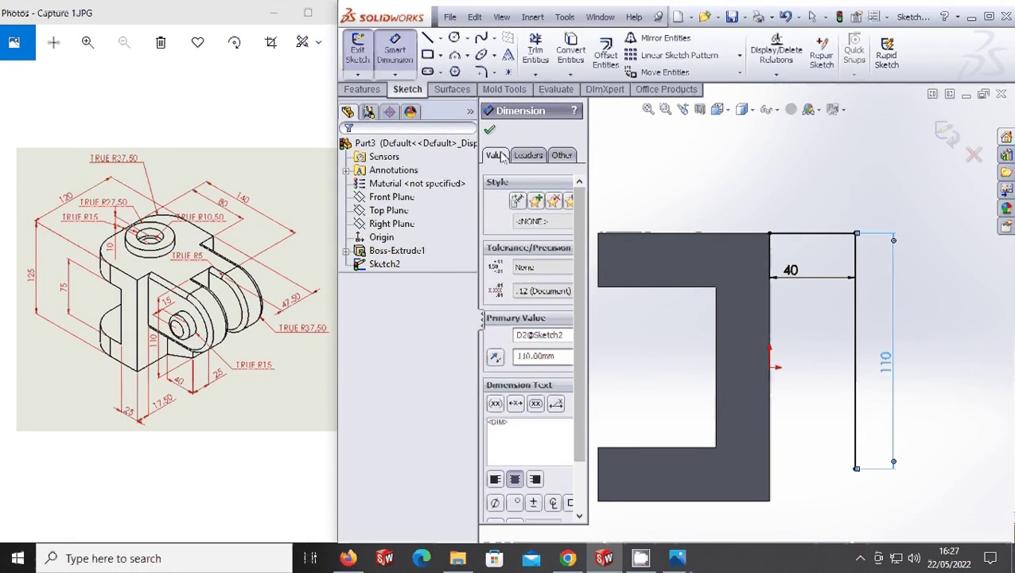
- Draw a slanted line from the vertical line's bottom back to the block's bottom-right corner
click(427, 37)
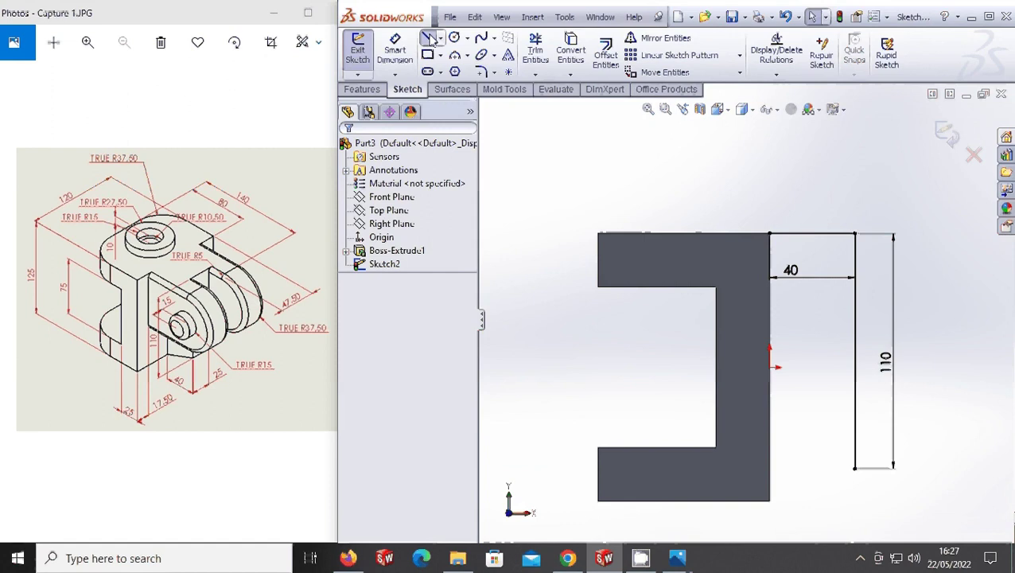
click(856, 469)
click(769, 501)
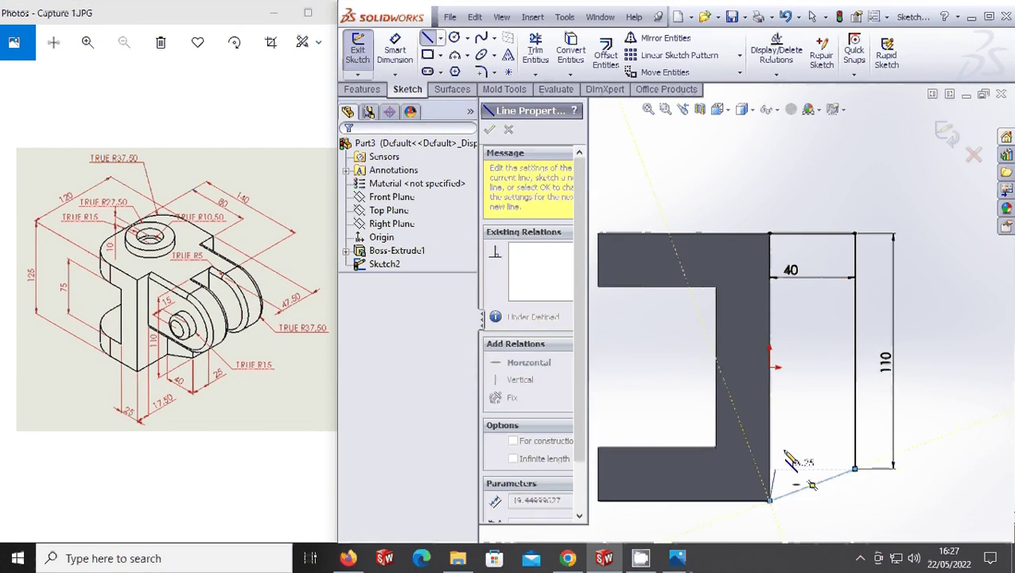
scroll(788, 459, up, 2)
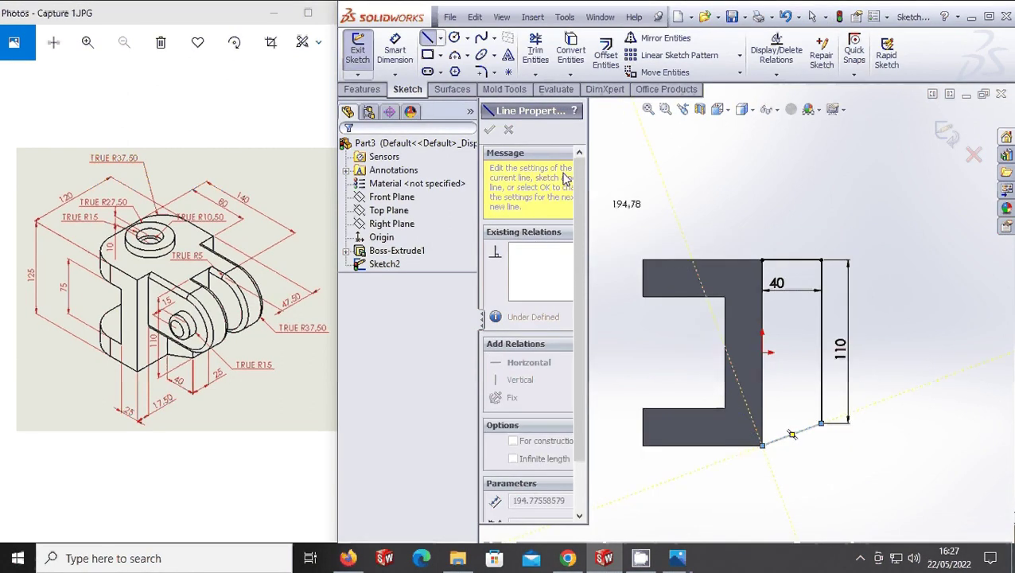
key(Escape)
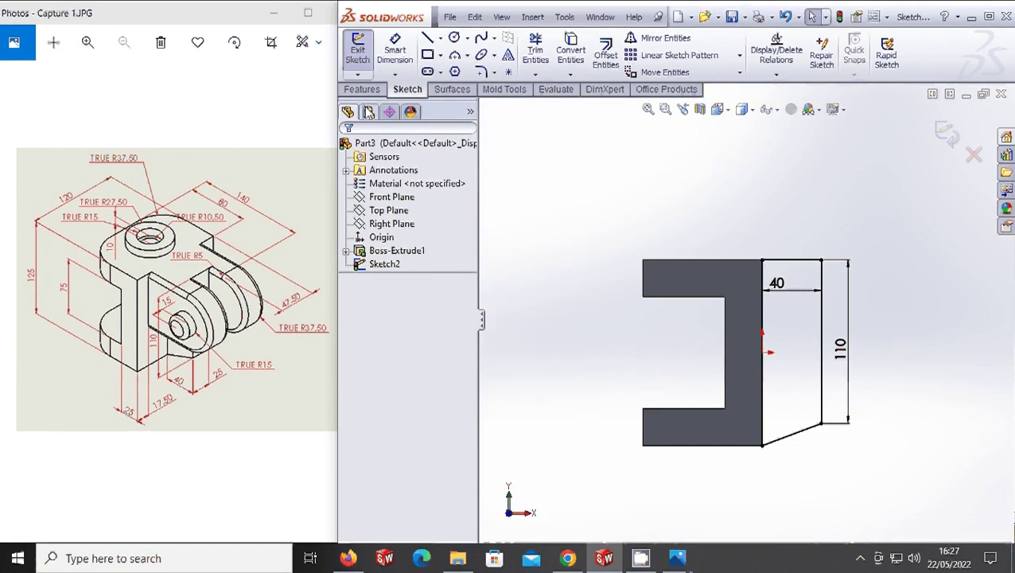
- Extrude Sketch2's side profile 25 mm with Mid Plane into a lug beside the block
click(362, 89)
click(364, 52)
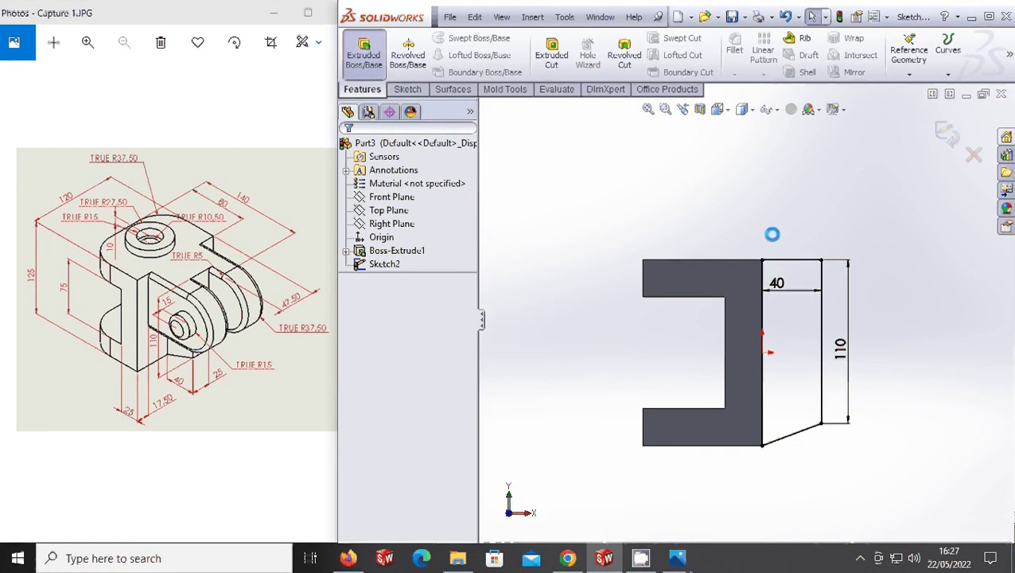
mouse_move(776, 239)
middle_down()
mouse_move(751, 279)
mouse_move(827, 374)
mouse_move(828, 363)
mouse_move(794, 362)
mouse_move(779, 273)
mouse_move(768, 290)
middle_up()
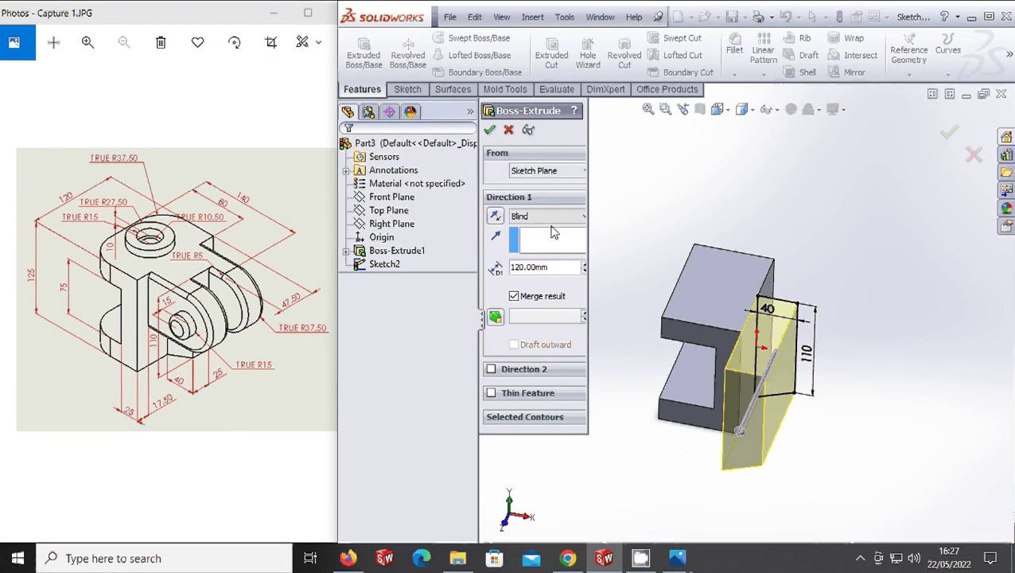
double_click(556, 267)
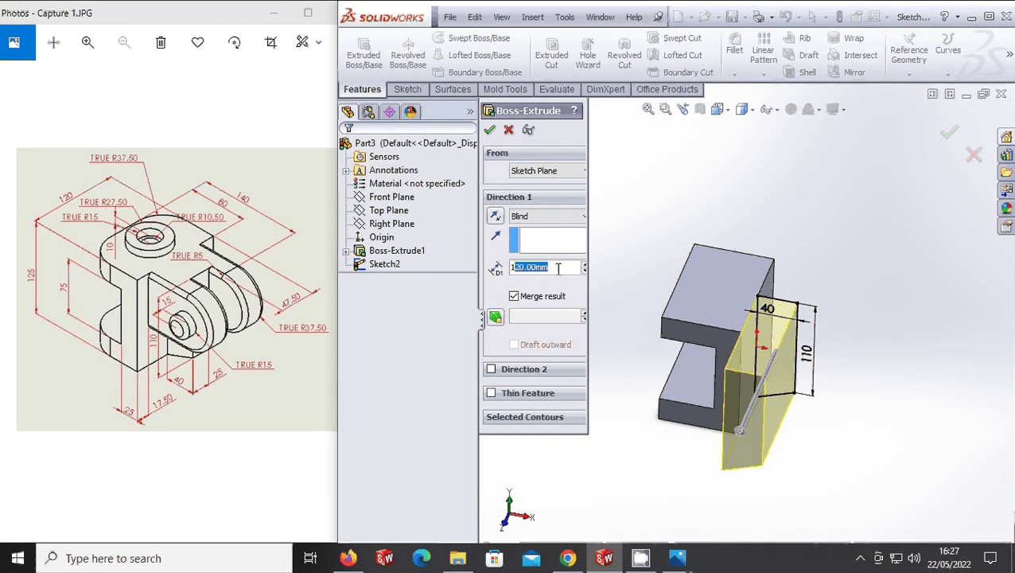
text(25)
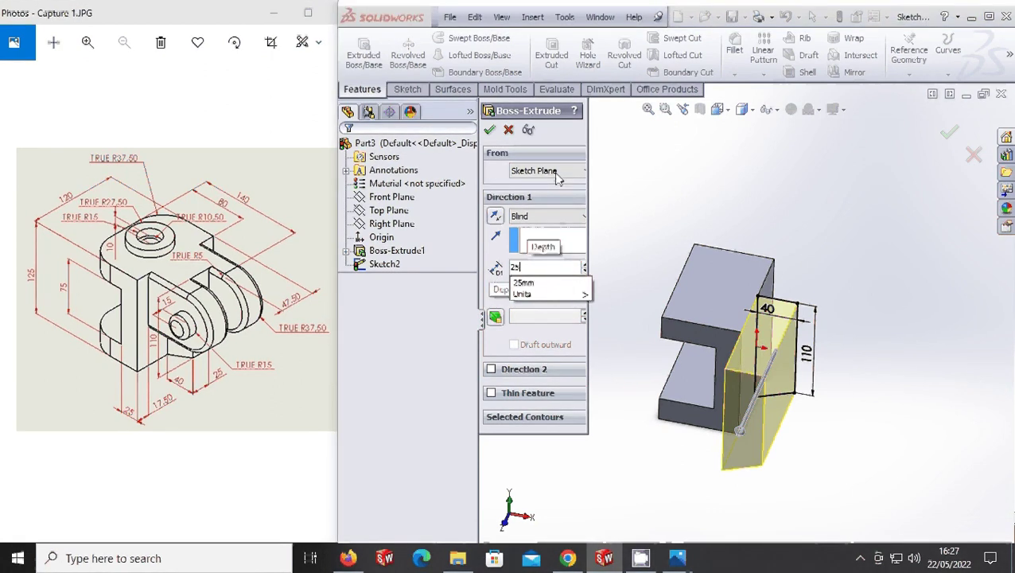
key(Return)
click(557, 216)
click(537, 291)
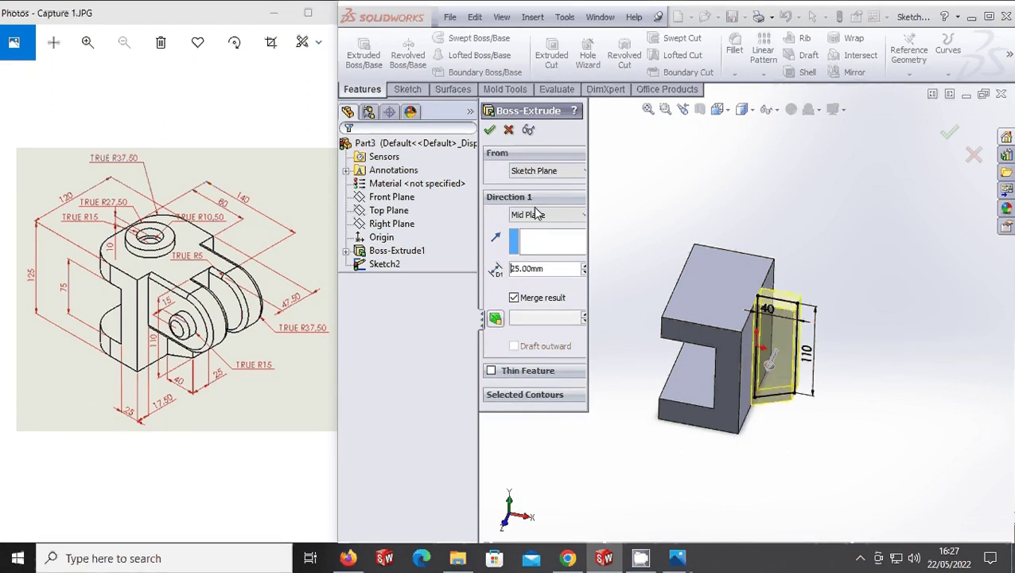
click(489, 130)
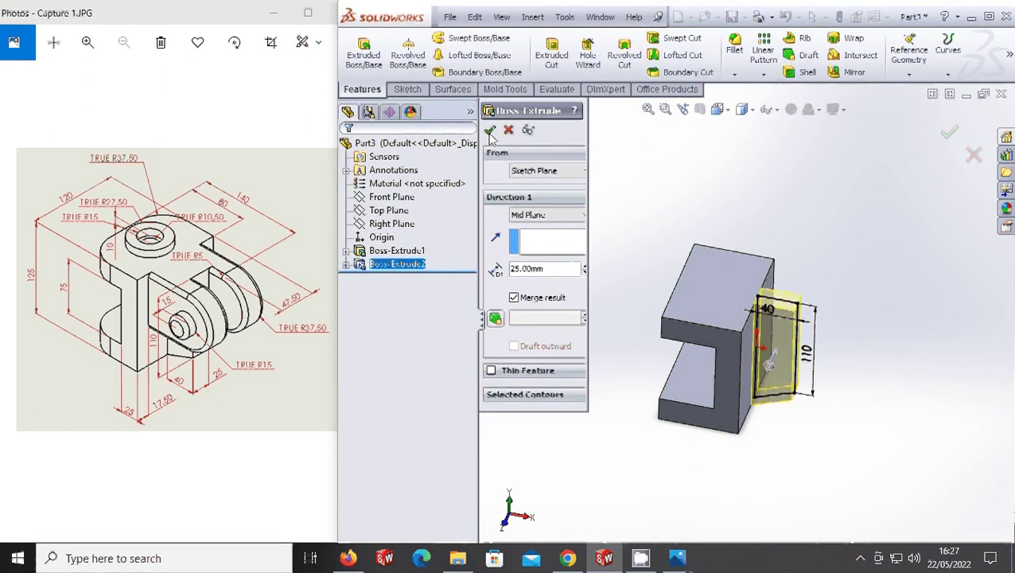
scroll(782, 396, down, 3)
- Turn the view Normal To the bracket's flat face and open a new sketch there
scroll(726, 374, down, 1)
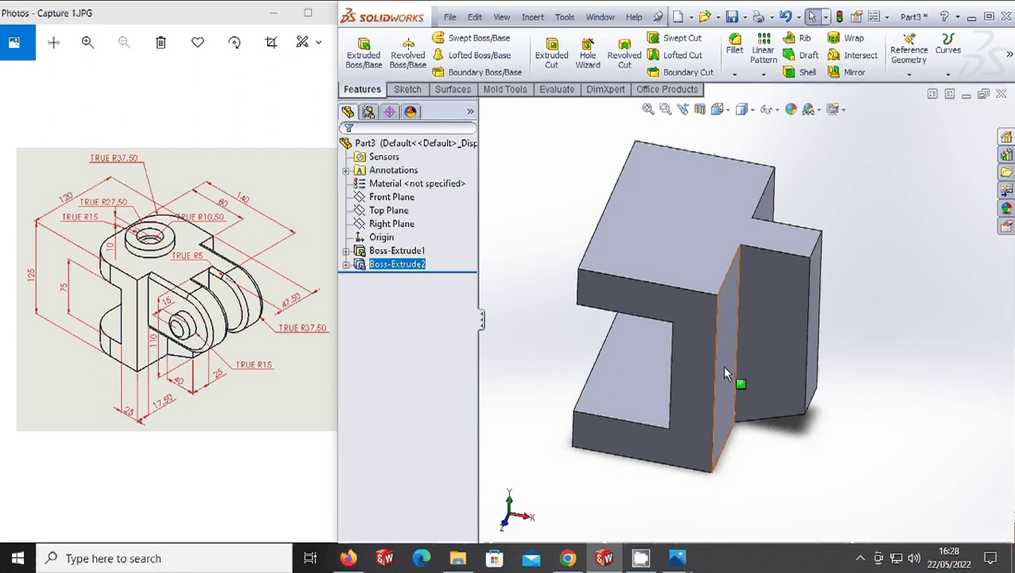
click(717, 109)
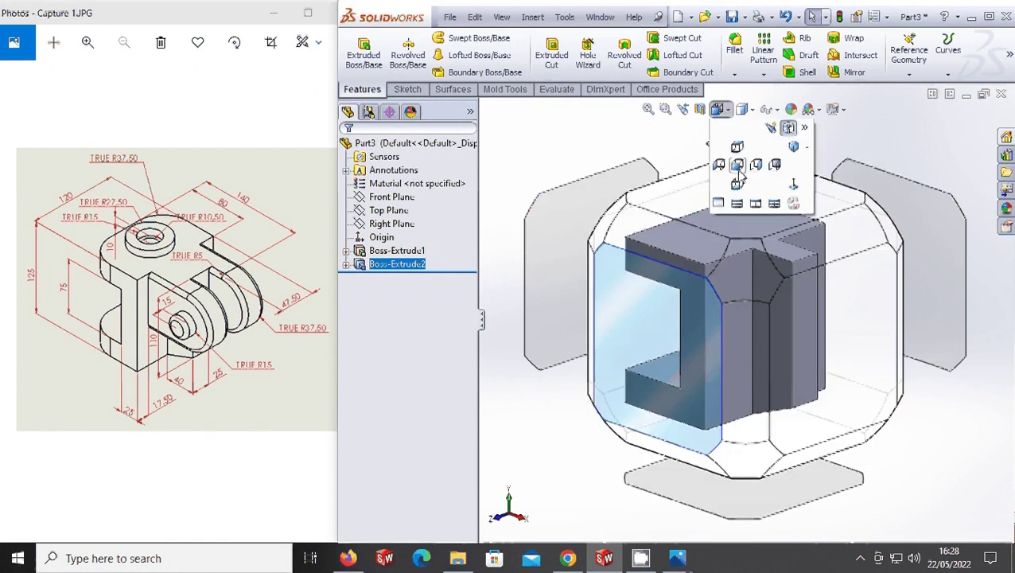
click(738, 169)
right_click(842, 247)
click(851, 210)
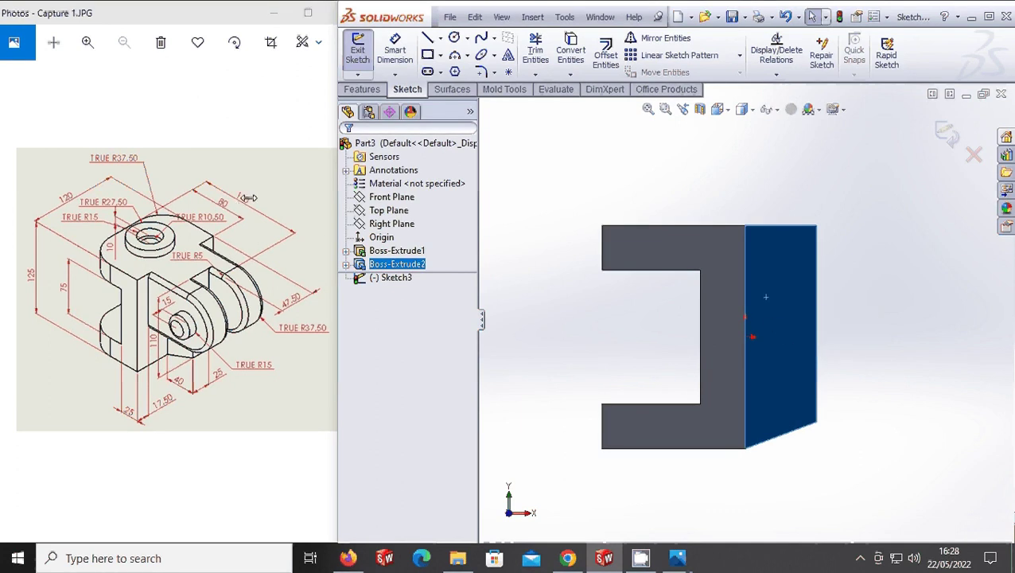
click(440, 38)
click(445, 69)
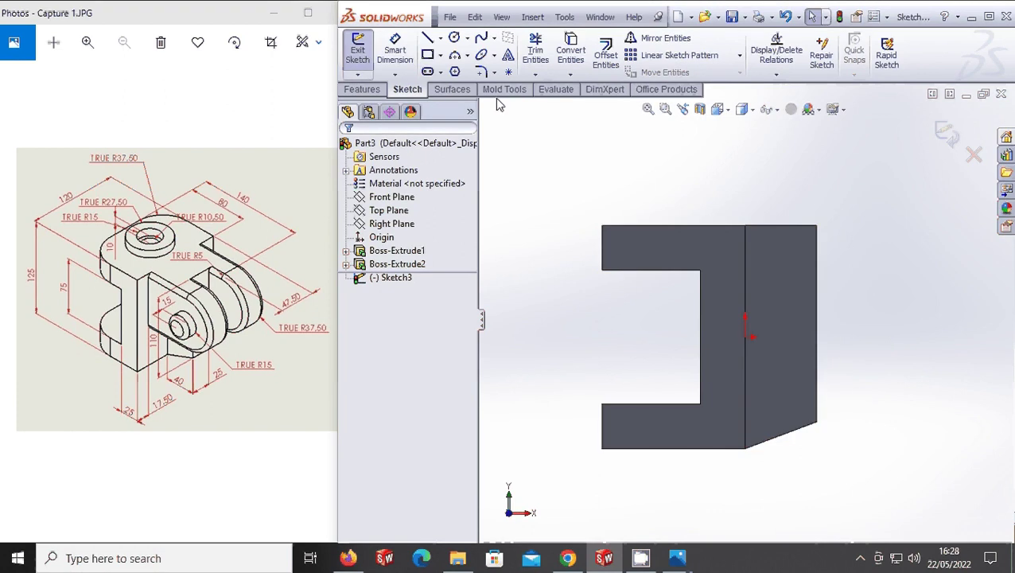
- Draw a horizontal centerline from the part's top-left corner and dimension it 140
click(440, 38)
click(449, 70)
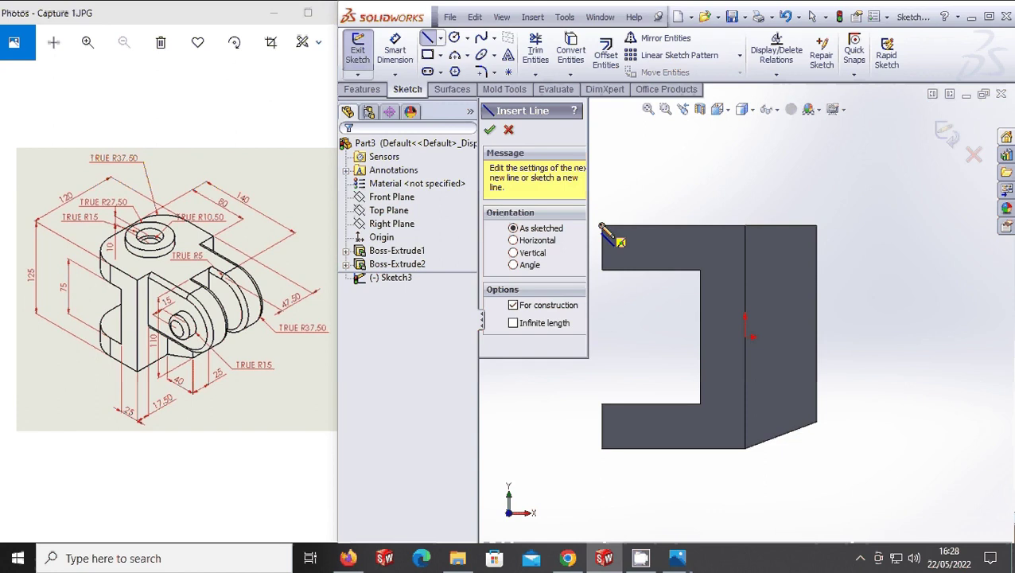
click(602, 225)
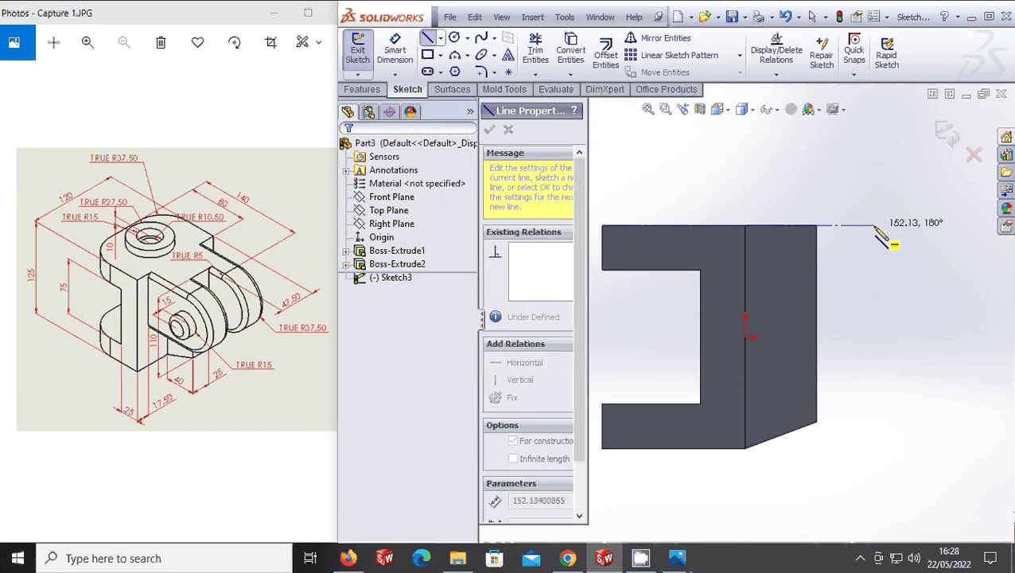
click(886, 226)
key(Escape)
click(394, 49)
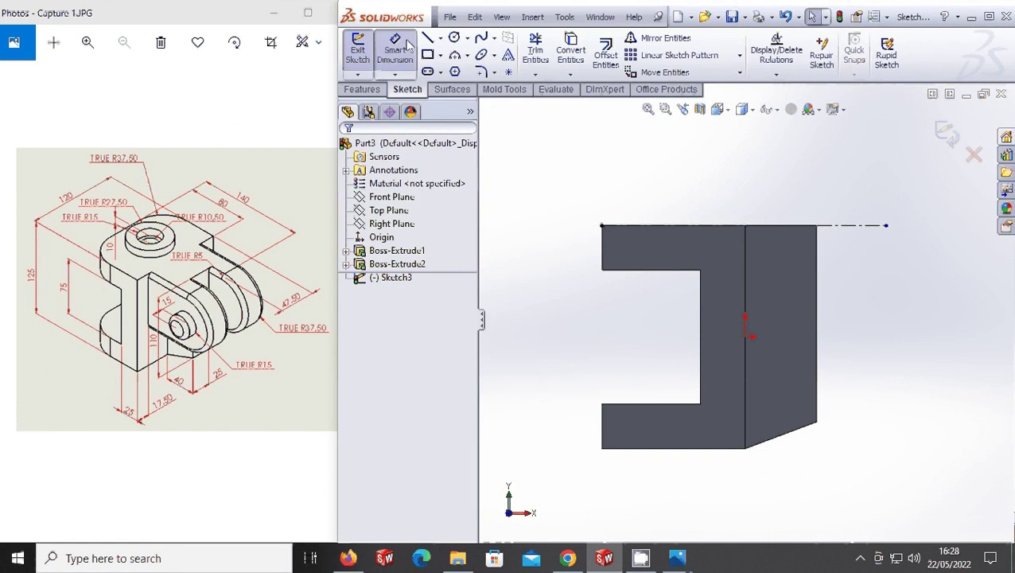
click(803, 225)
click(757, 195)
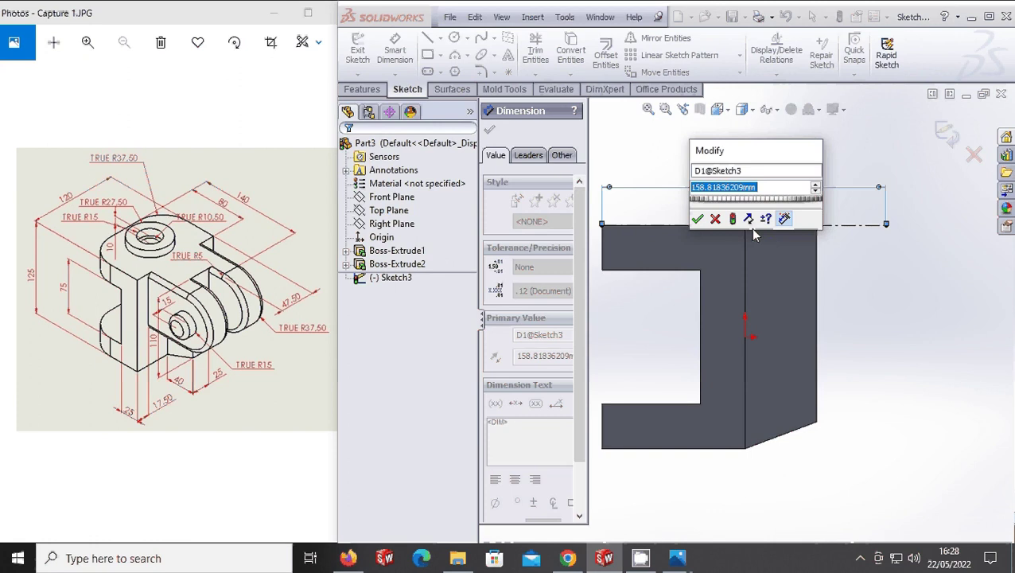
text(140)
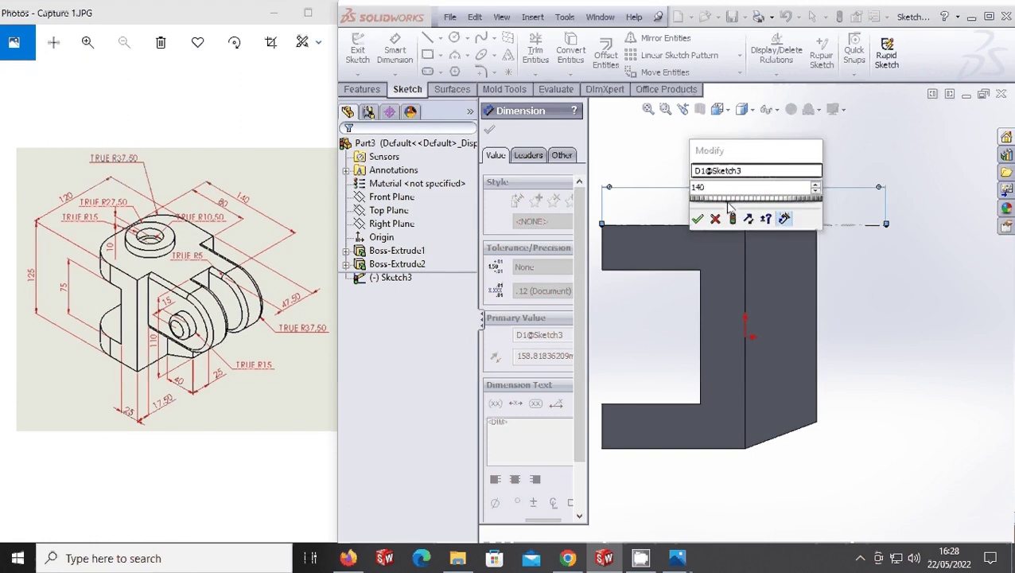
click(697, 219)
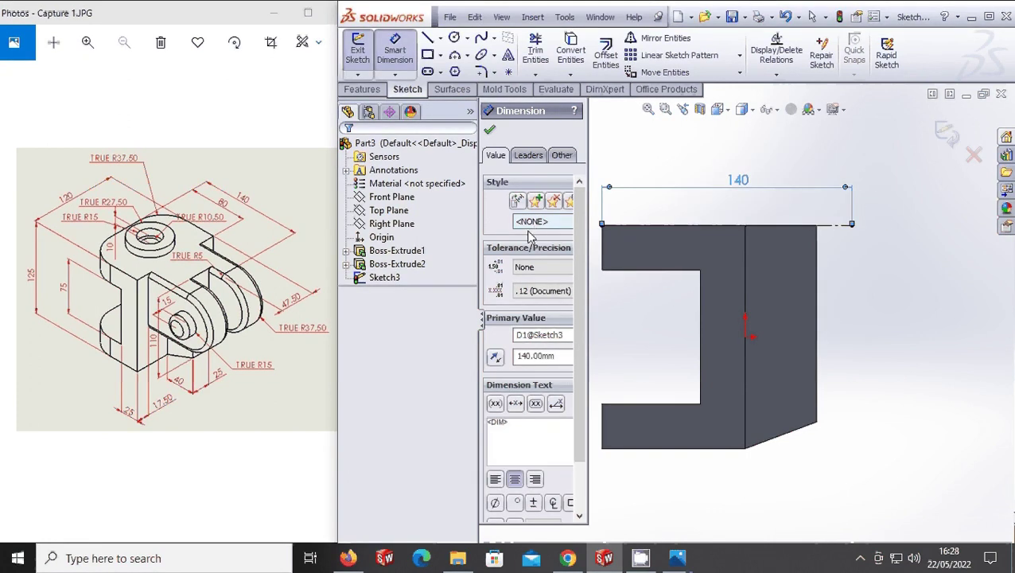
click(440, 38)
- Draw a vertical centerline down from the 140 line's end and dimension it 37.5
click(460, 66)
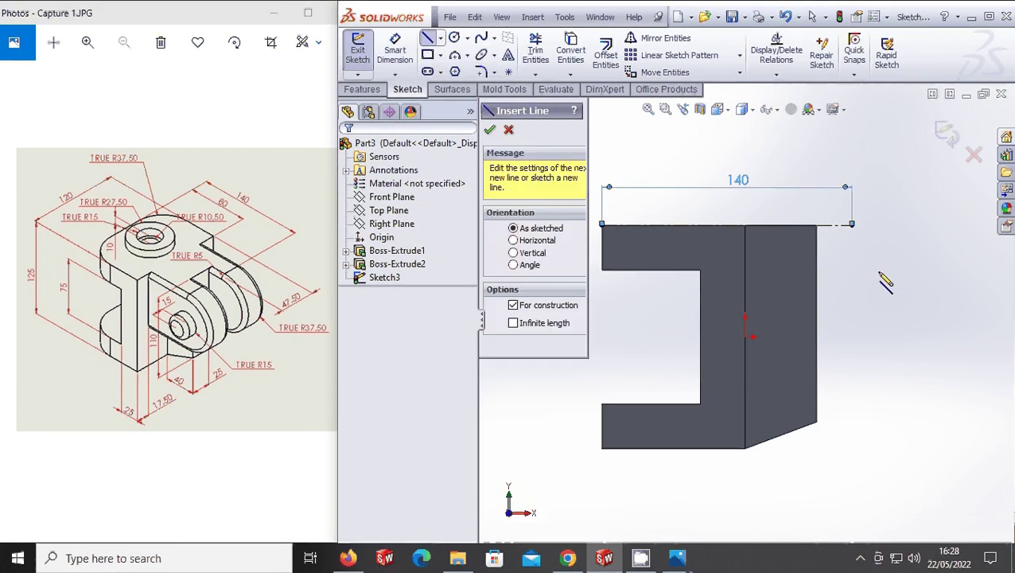
click(852, 226)
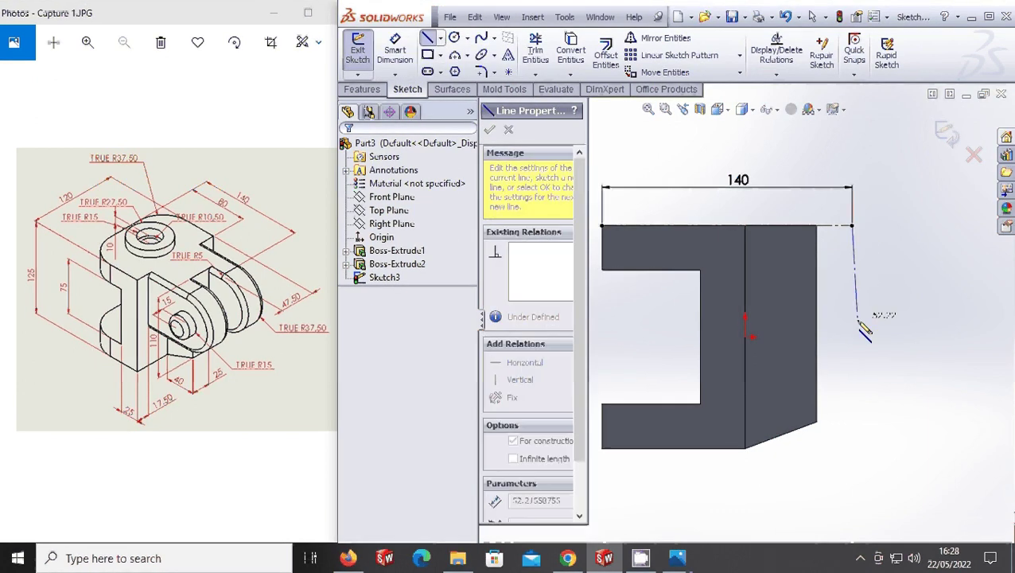
click(852, 323)
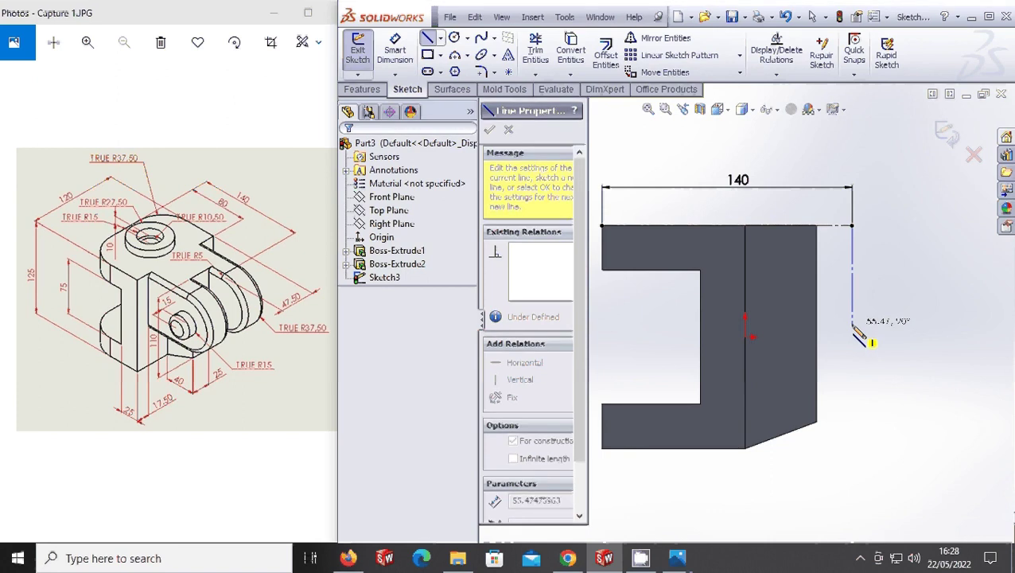
key(Escape)
click(390, 49)
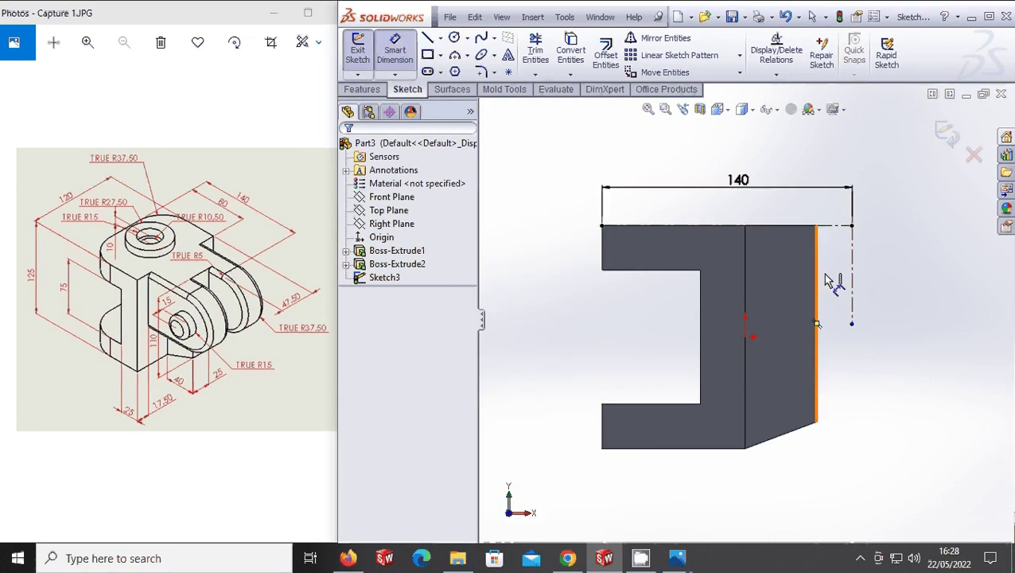
click(851, 278)
click(885, 287)
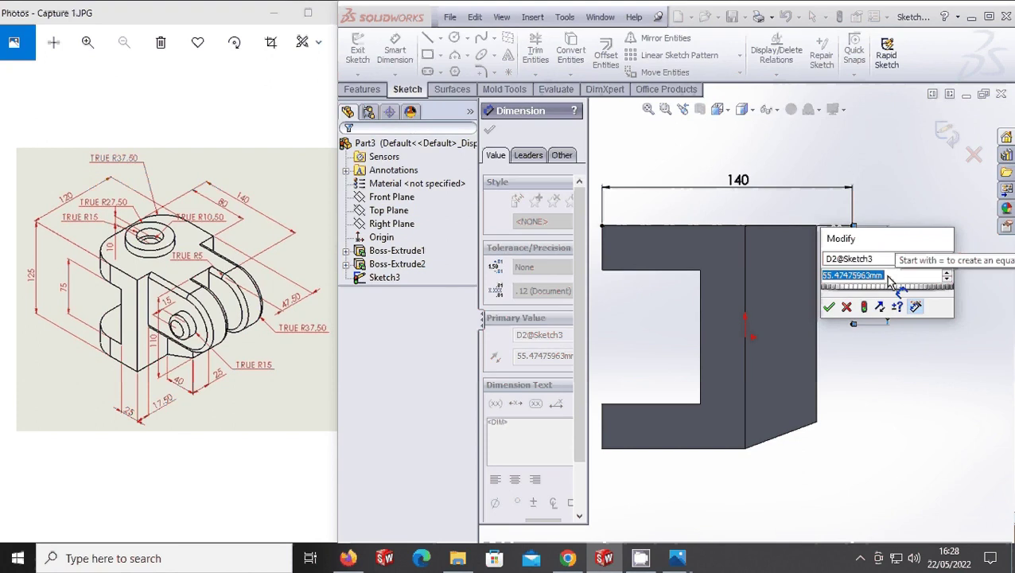
text(3)
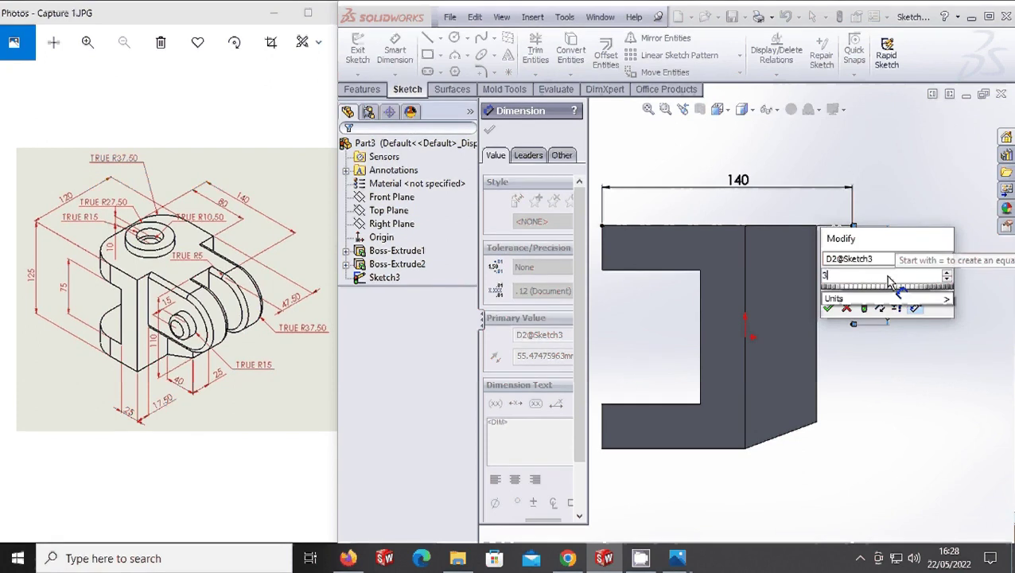
text(7.5)
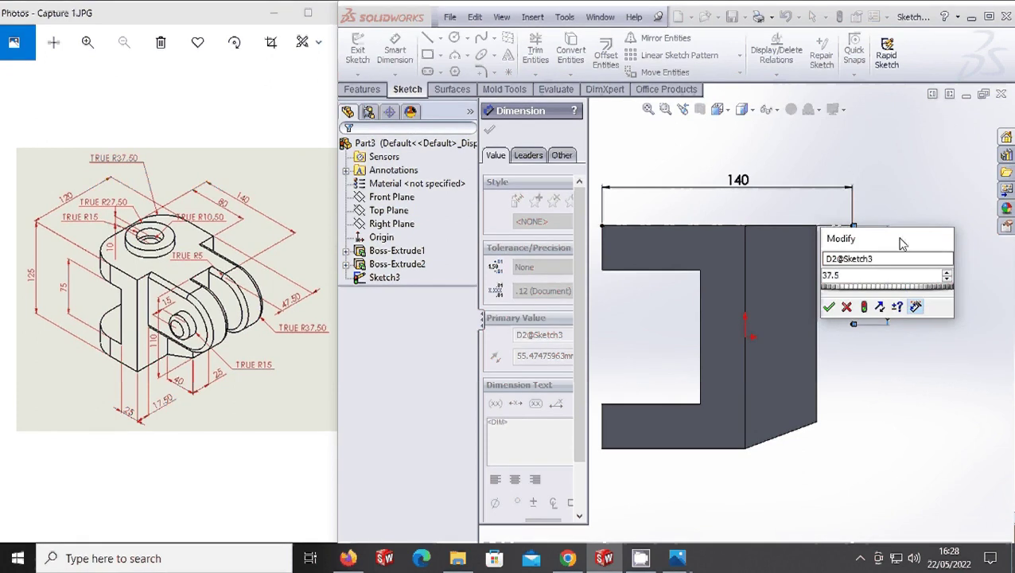
key(Return)
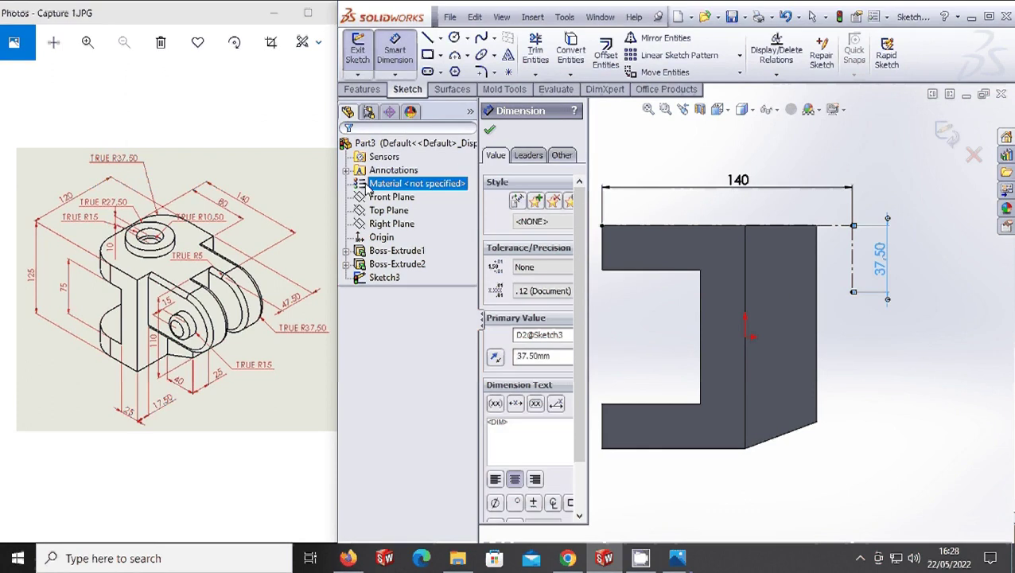
- Draw a 37.5-radius circle centred on the vertical centerline's lower end
click(455, 37)
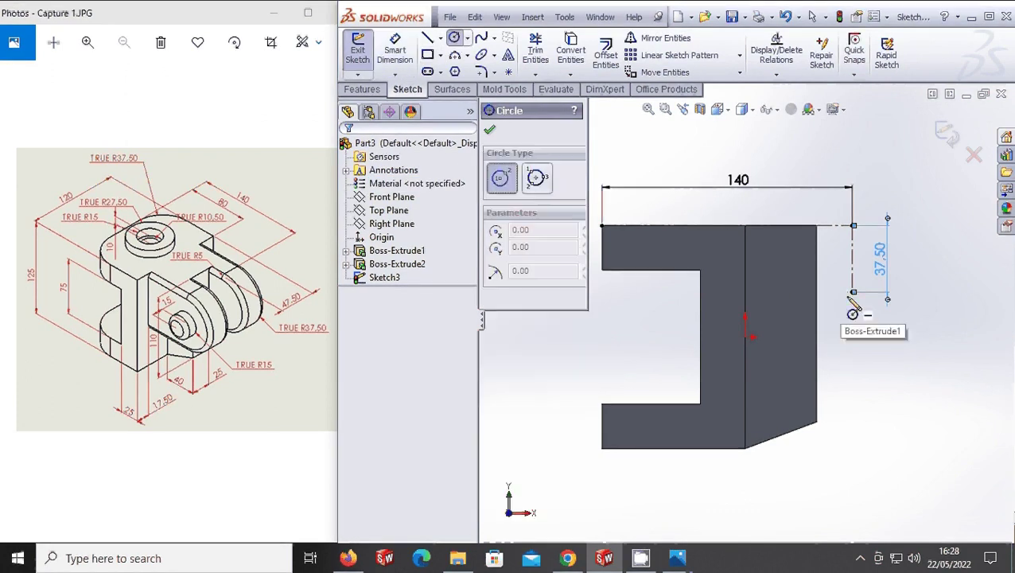
click(852, 292)
click(852, 227)
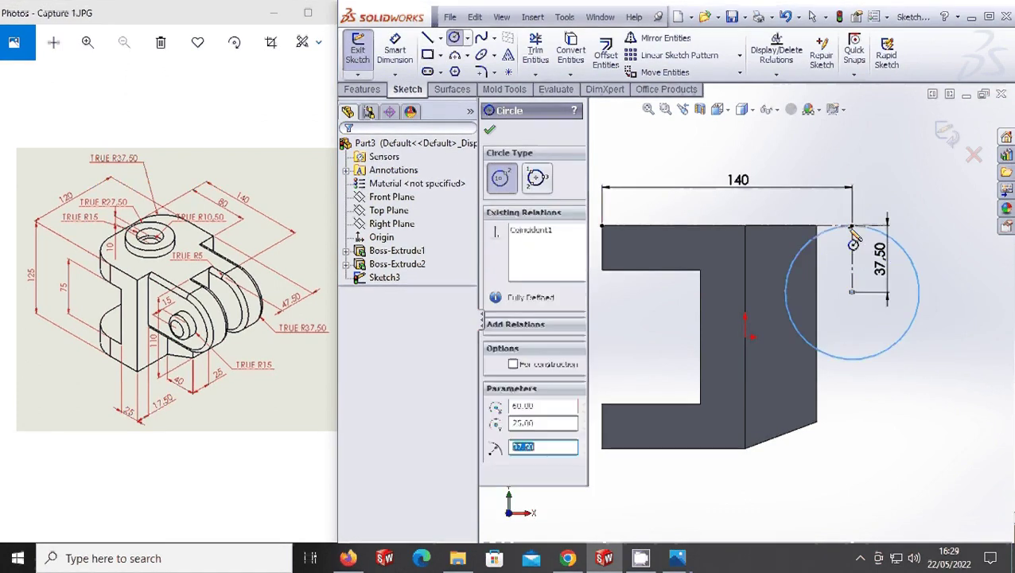
key(Escape)
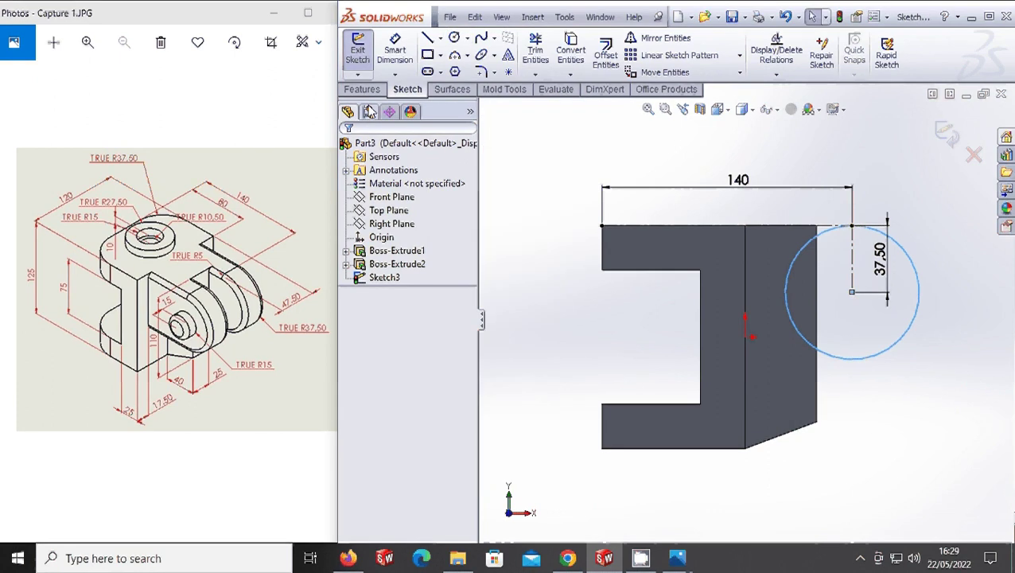
- Draw bottom and top lines from the part's edge to the circle
click(429, 39)
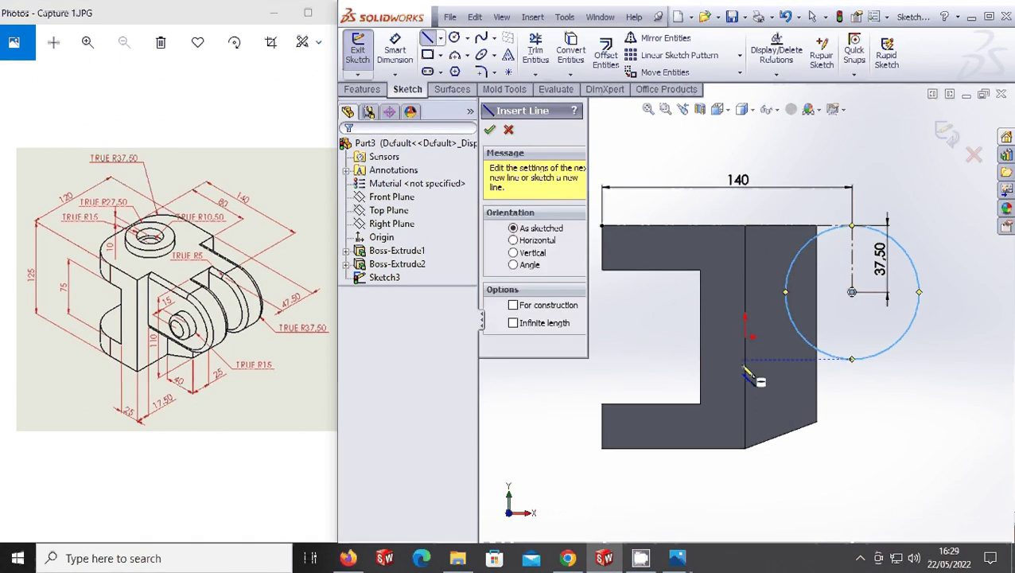
click(745, 358)
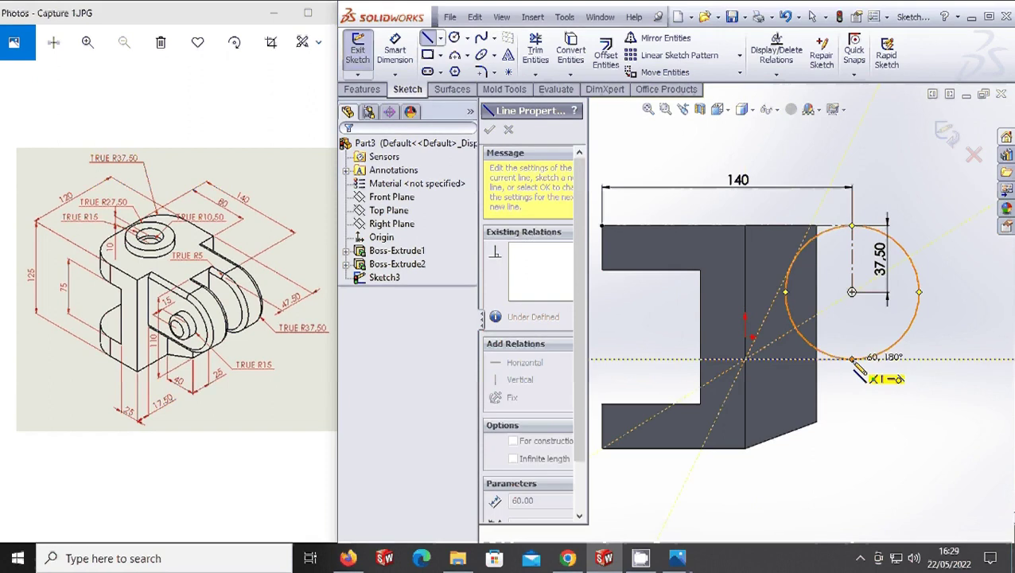
click(852, 358)
key(Escape)
click(428, 38)
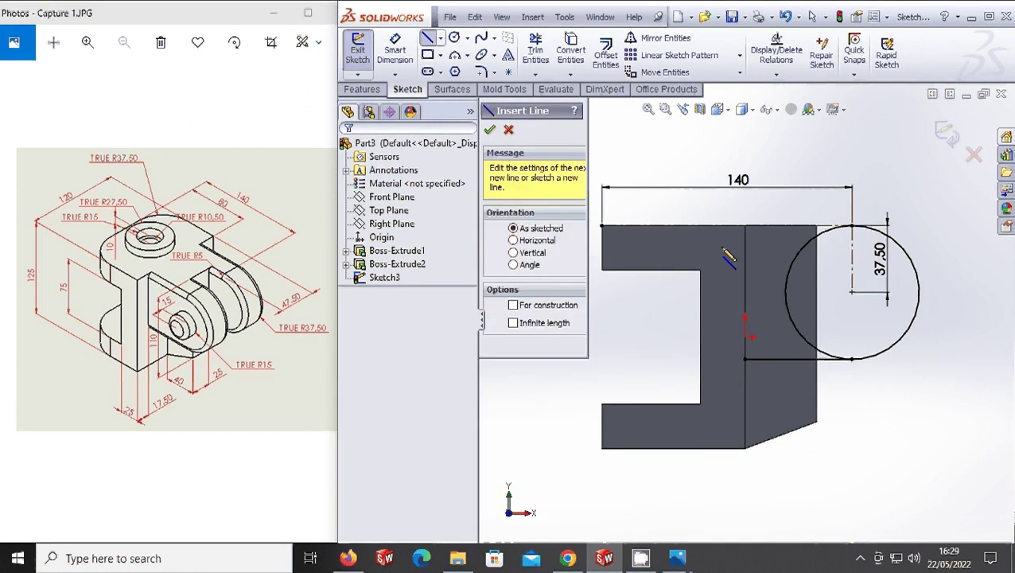
click(746, 226)
click(852, 226)
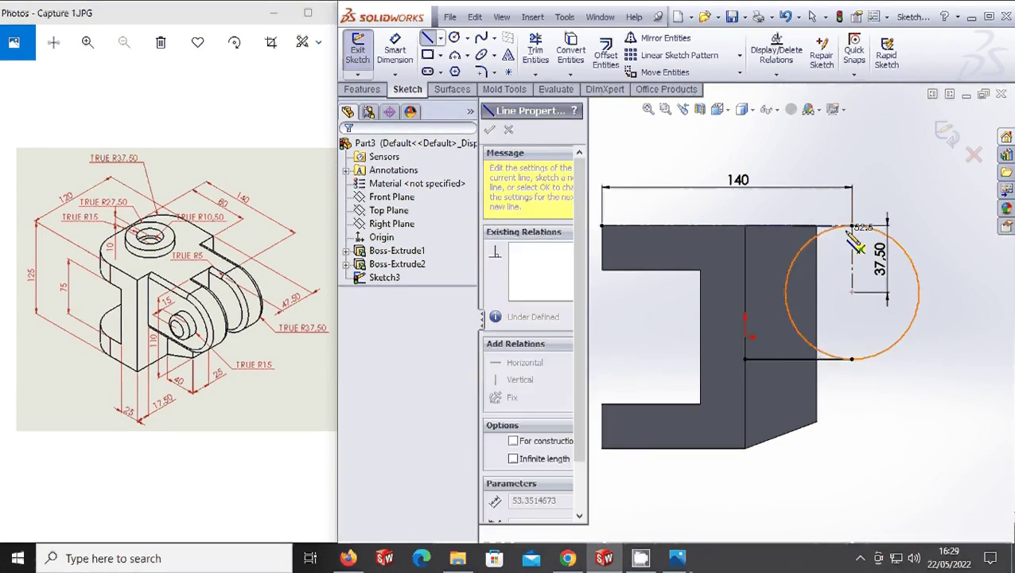
key(Escape)
- Add a vertical line joining the top and bottom lines at the part's edge
key(l)
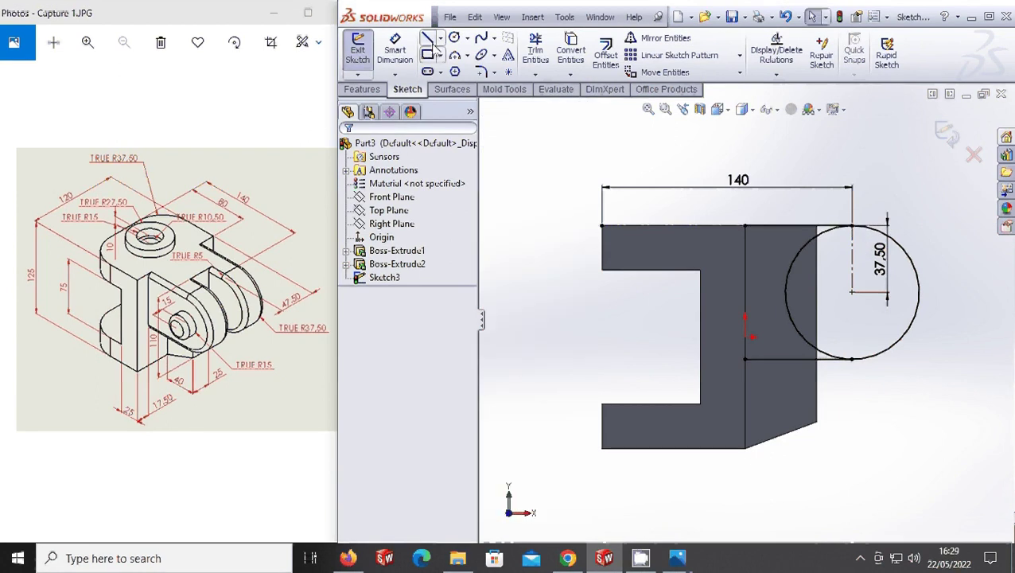
click(745, 226)
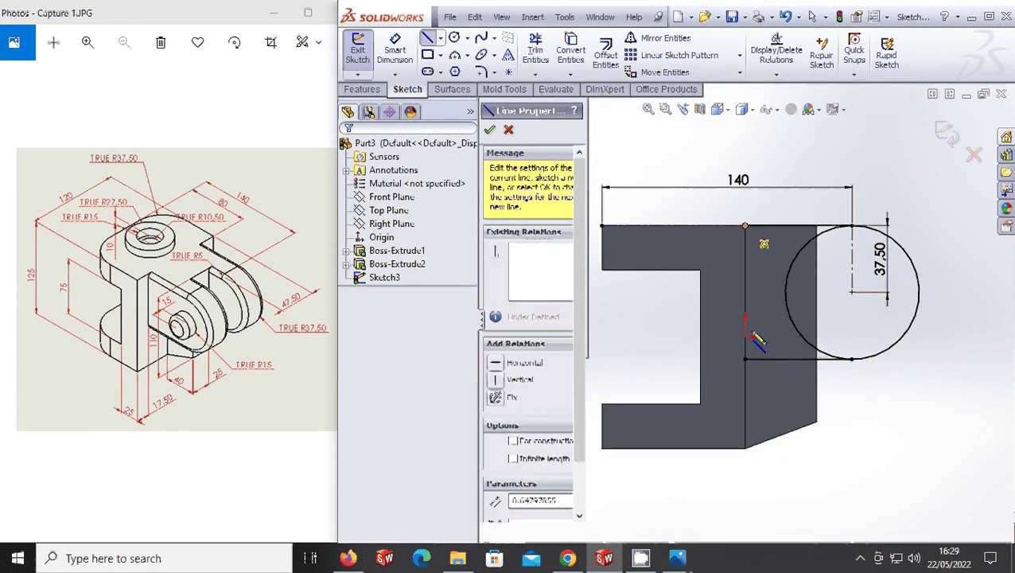
click(745, 358)
key(Escape)
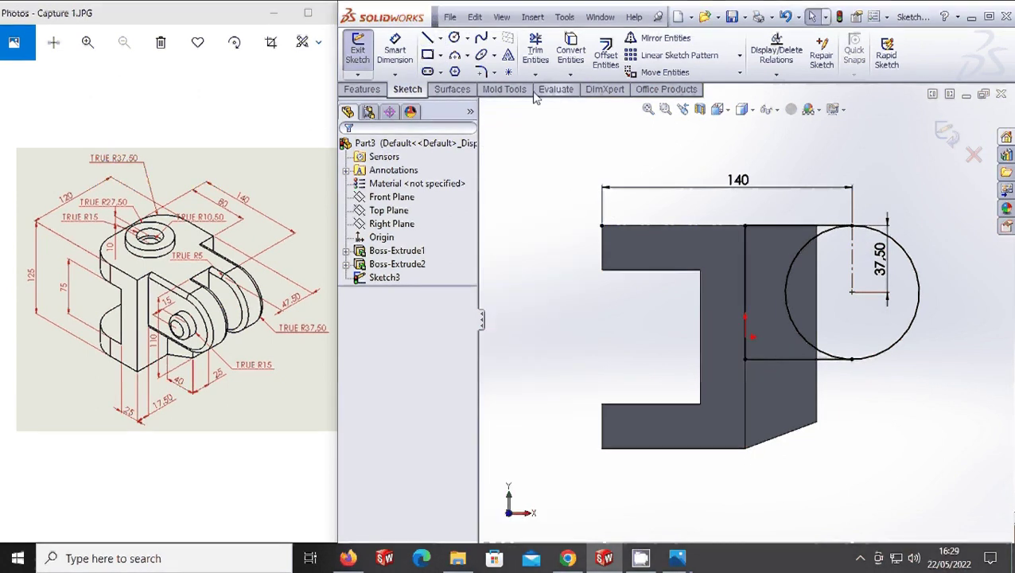
click(536, 50)
- Trim the circle's inner arc to leave a semicircle, then switch to Isometric view
click(786, 318)
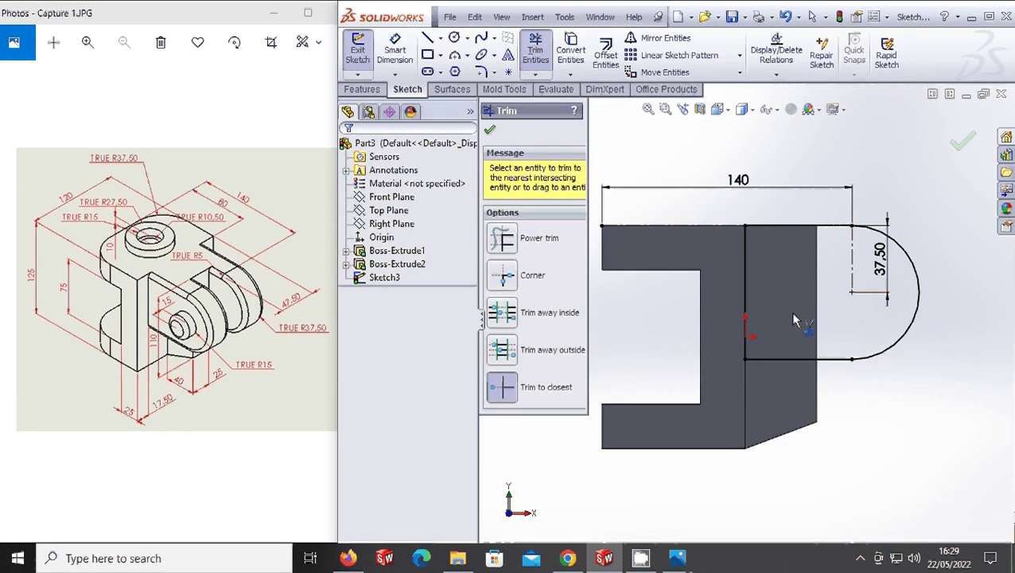
key(Escape)
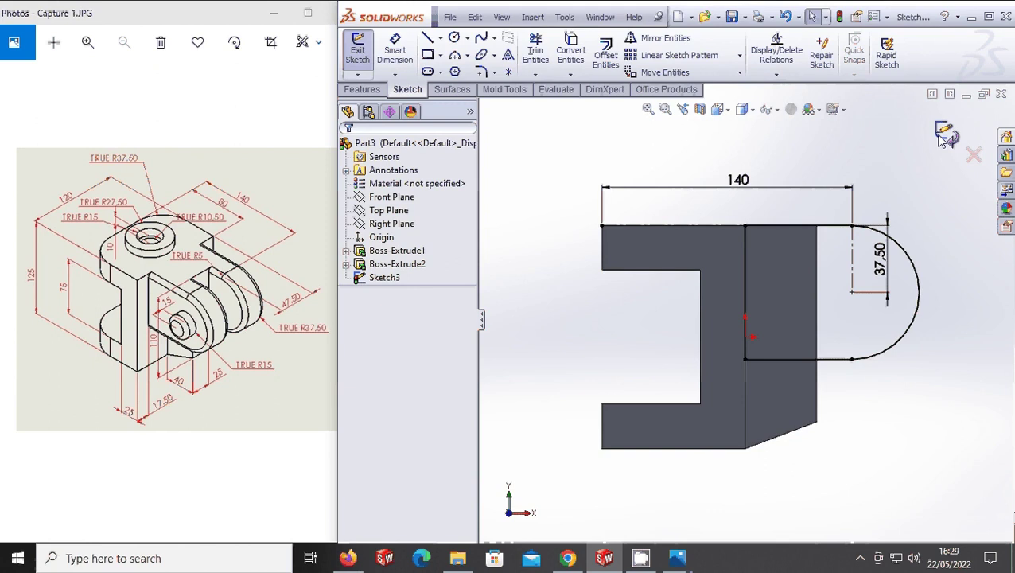
key(ctrl+7)
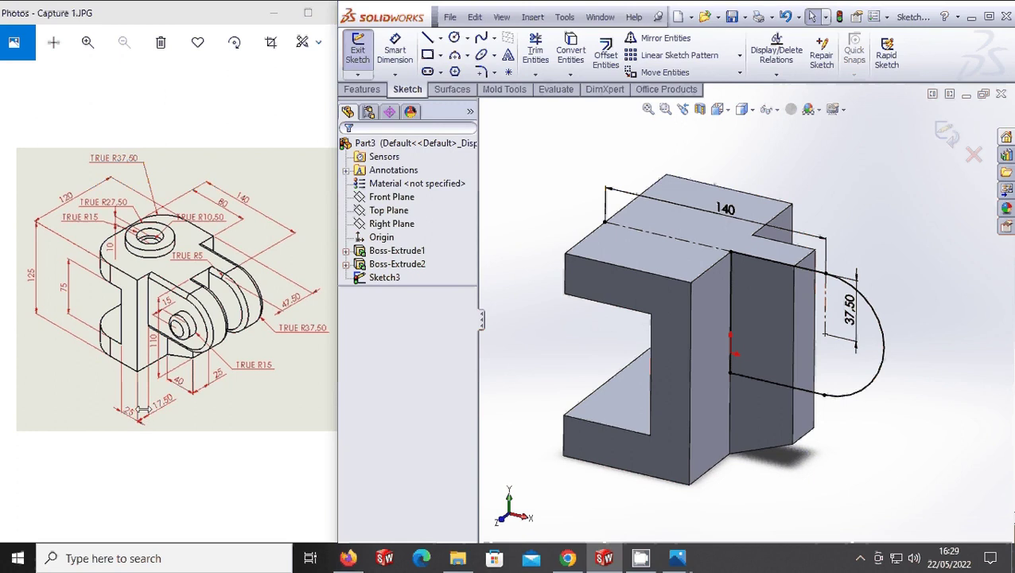
click(418, 183)
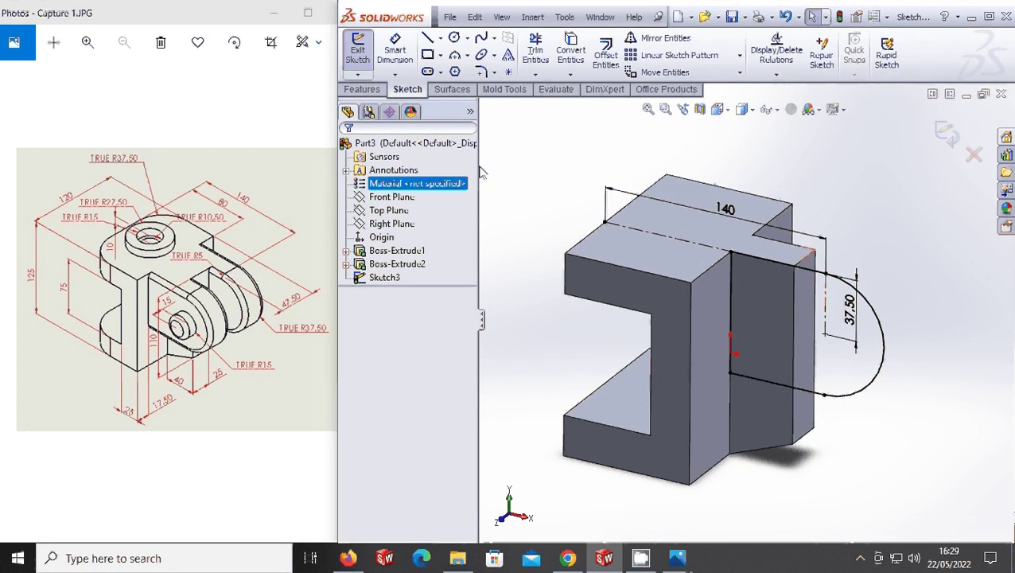
- Extrude the lug sketch 30 mm into a round-ended tab on the block
click(362, 89)
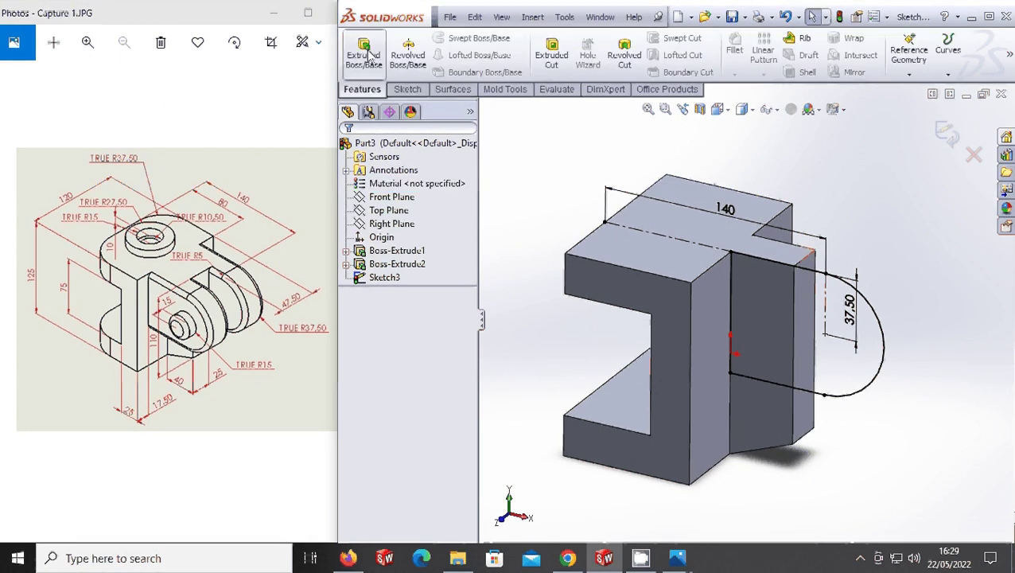
click(366, 56)
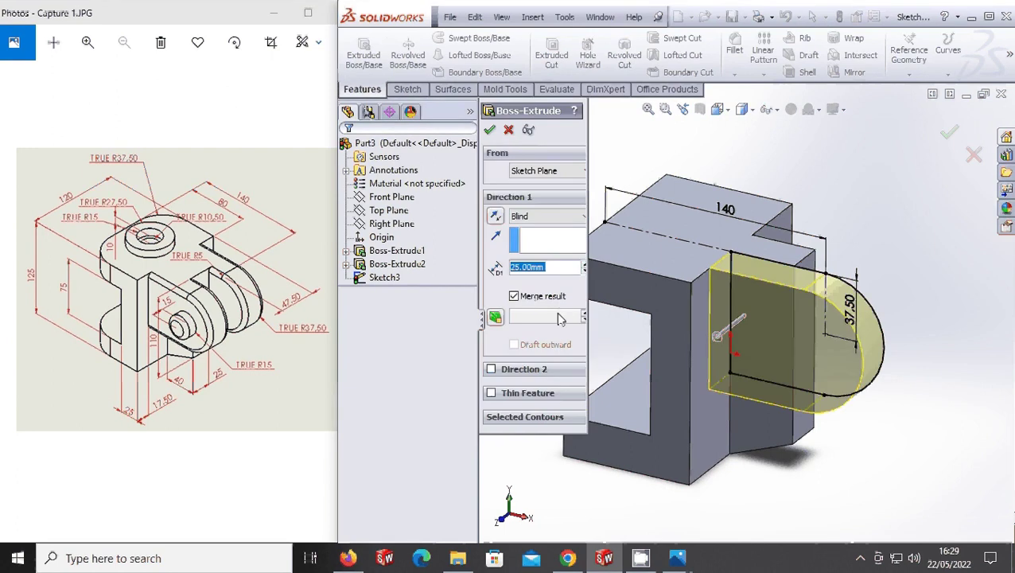
text(30)
key(Return)
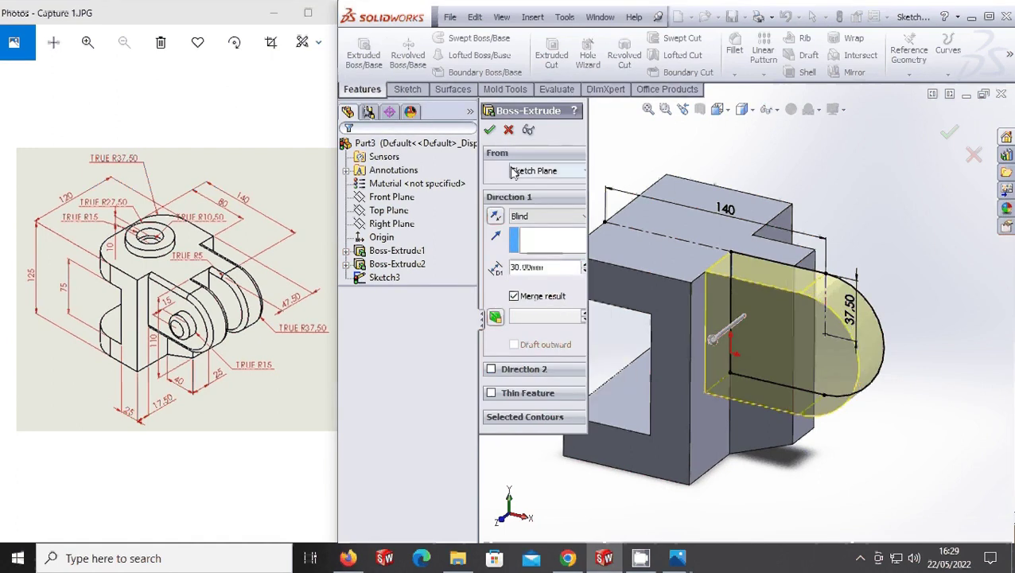
click(489, 132)
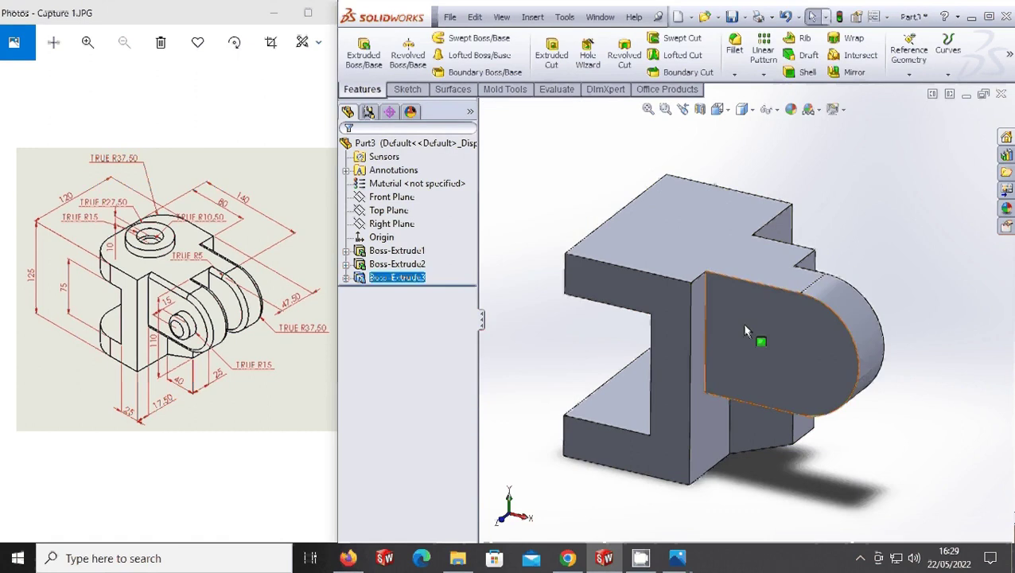
middle_drag(742, 322, 696, 350)
- Start a sketch on a block face and convert the first lug's face edges into it
right_click(748, 261)
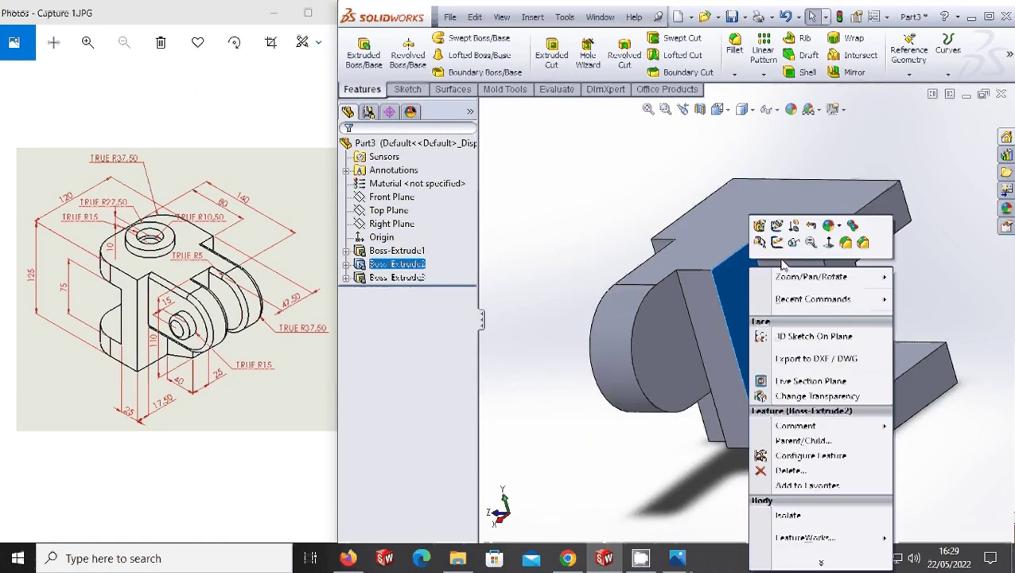
click(777, 235)
mouse_move(779, 255)
middle_down()
mouse_move(757, 275)
mouse_move(811, 268)
middle_up()
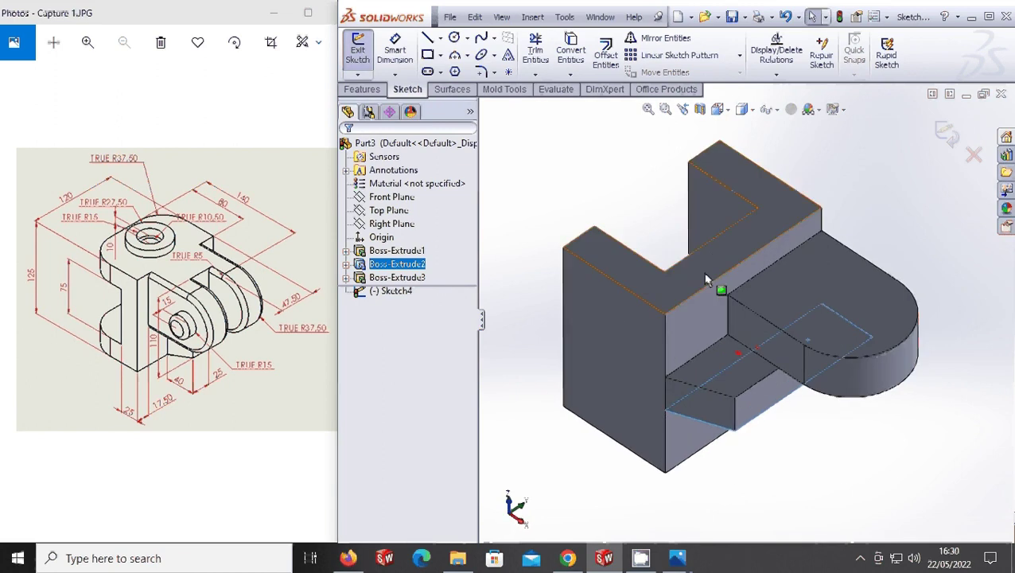
click(811, 269)
click(570, 52)
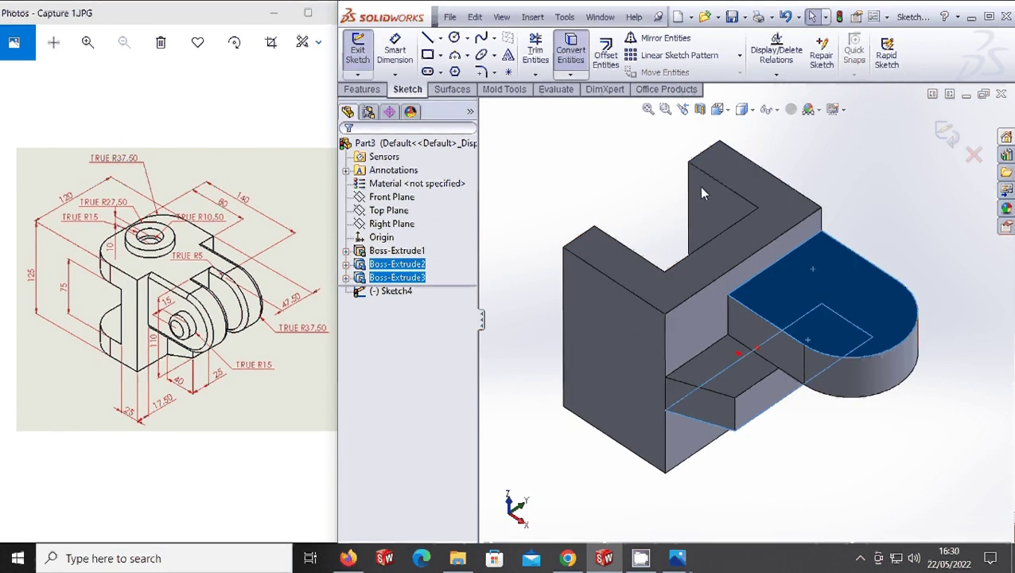
click(570, 47)
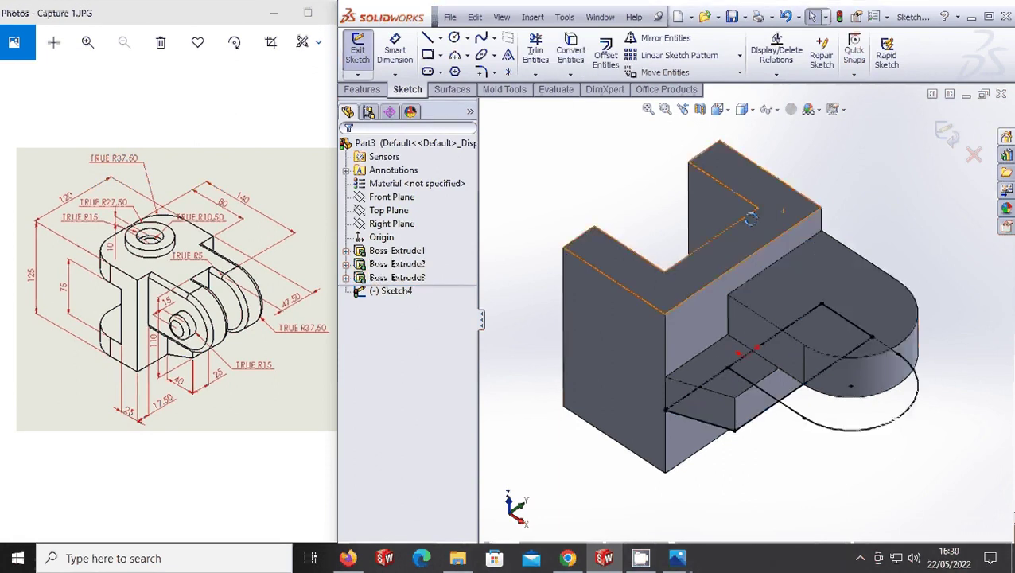
- Delete the redundant vertical line from the copied lug outline
middle_drag(784, 215, 628, 131)
scroll(770, 418, down, 3)
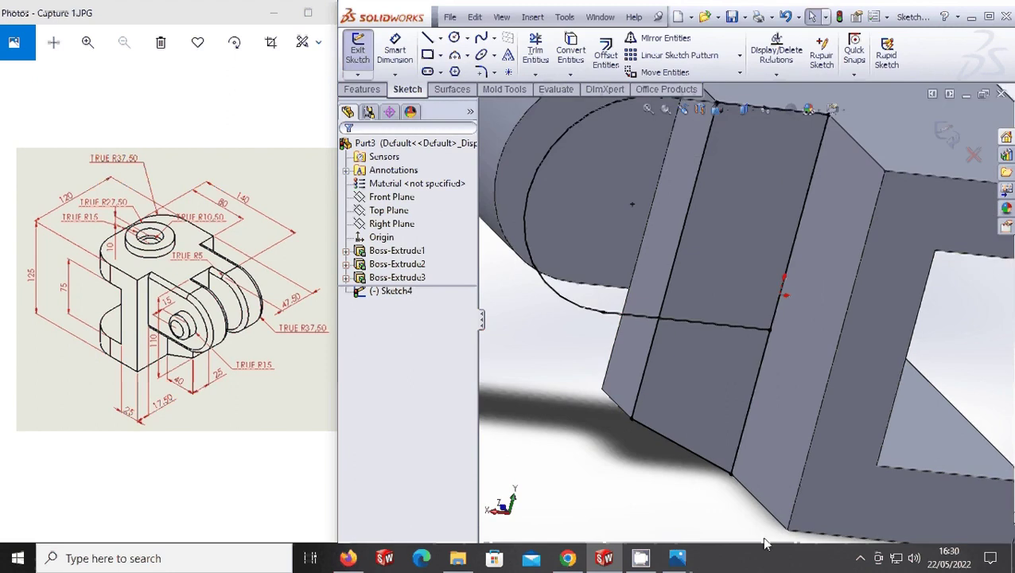
scroll(756, 477, up, 2)
drag(756, 507, 632, 372)
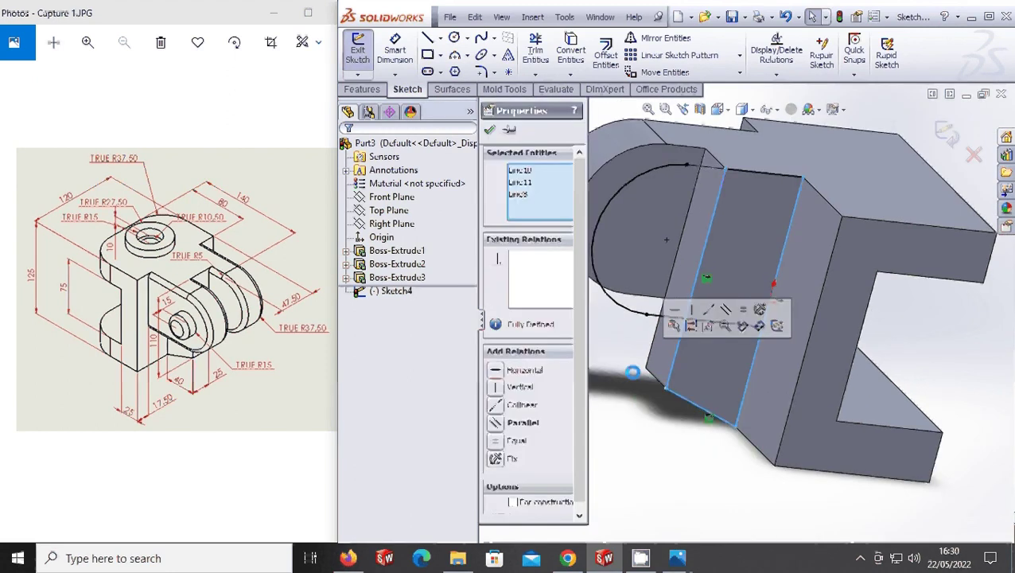
click(632, 373)
click(782, 242)
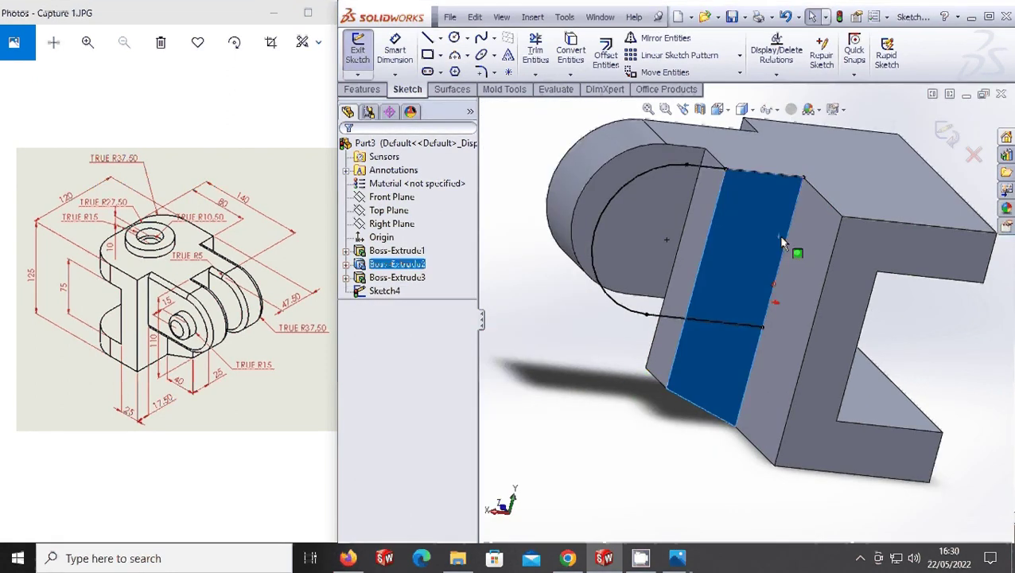
key(Escape)
click(790, 247)
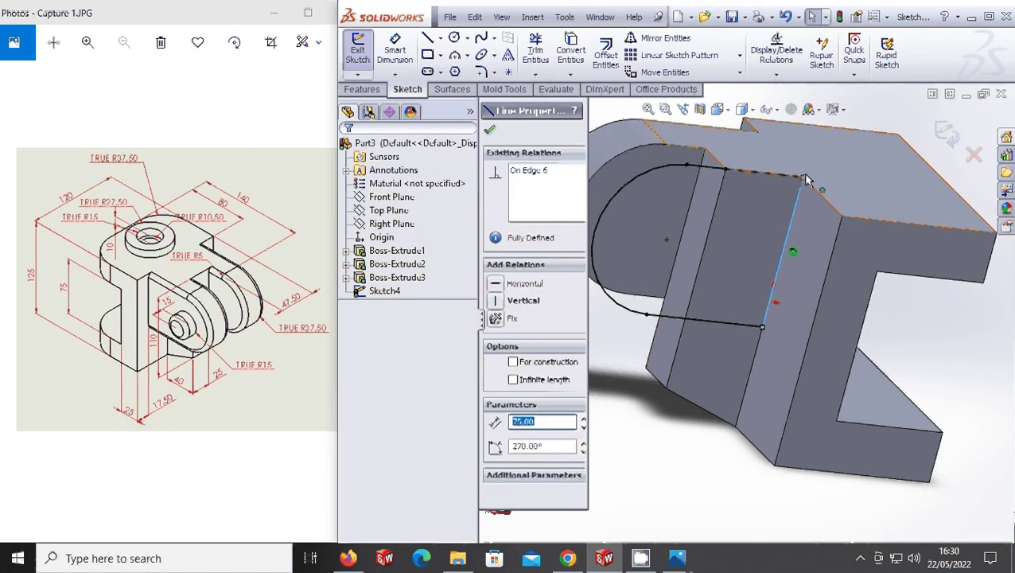
key(Delete)
- Attempt to extrude the second lug outline, then dismiss the shared-endpoint error and cancel
click(359, 89)
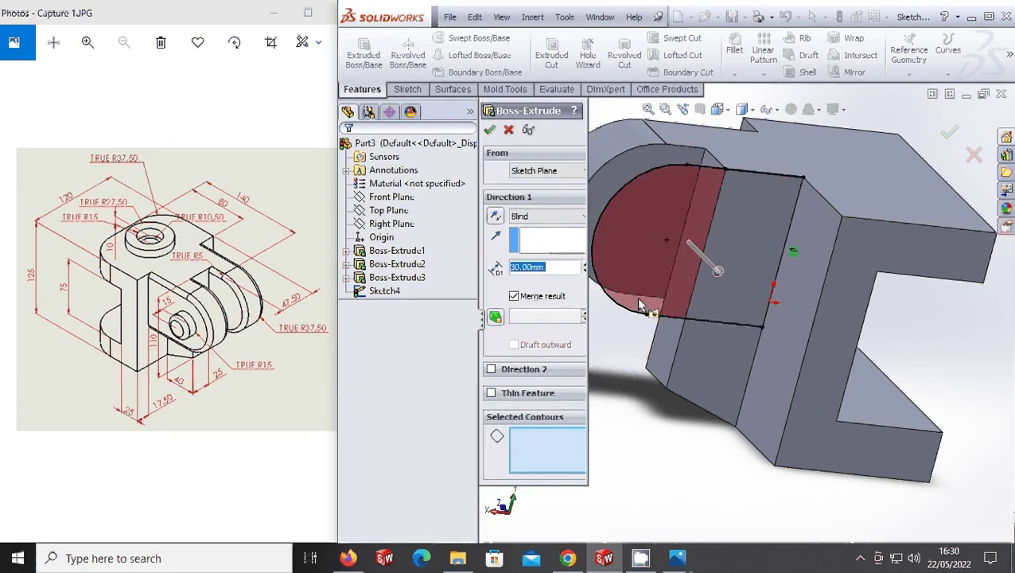
click(408, 89)
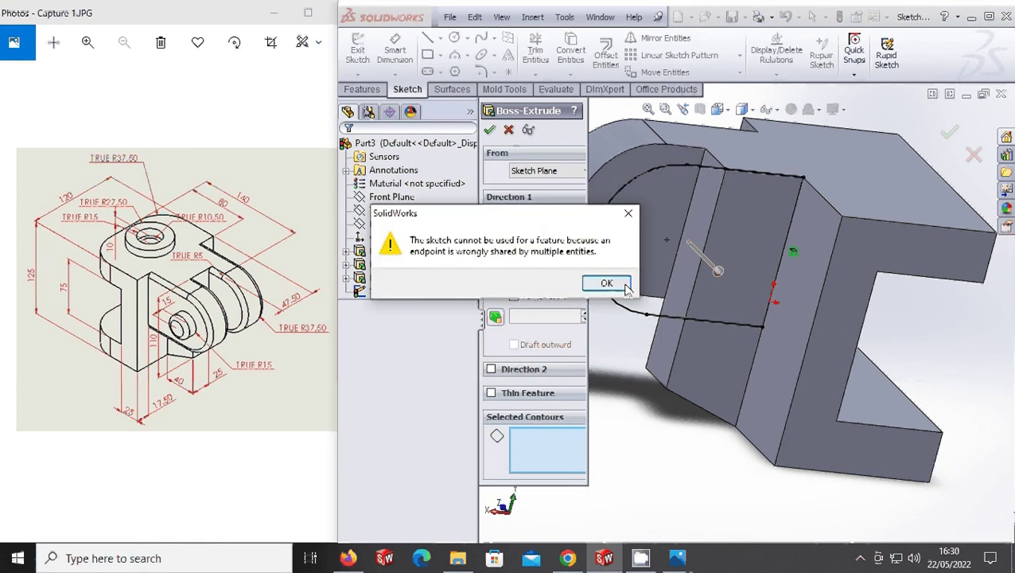
click(598, 283)
click(508, 130)
- Draw a line from the outline's top corner to its lower corner to close it
click(427, 37)
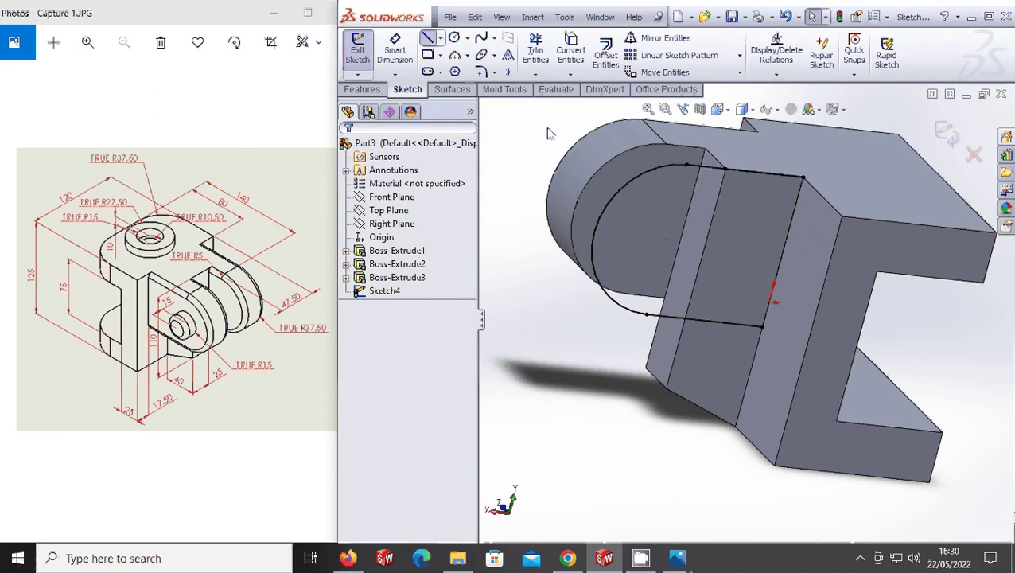
click(806, 180)
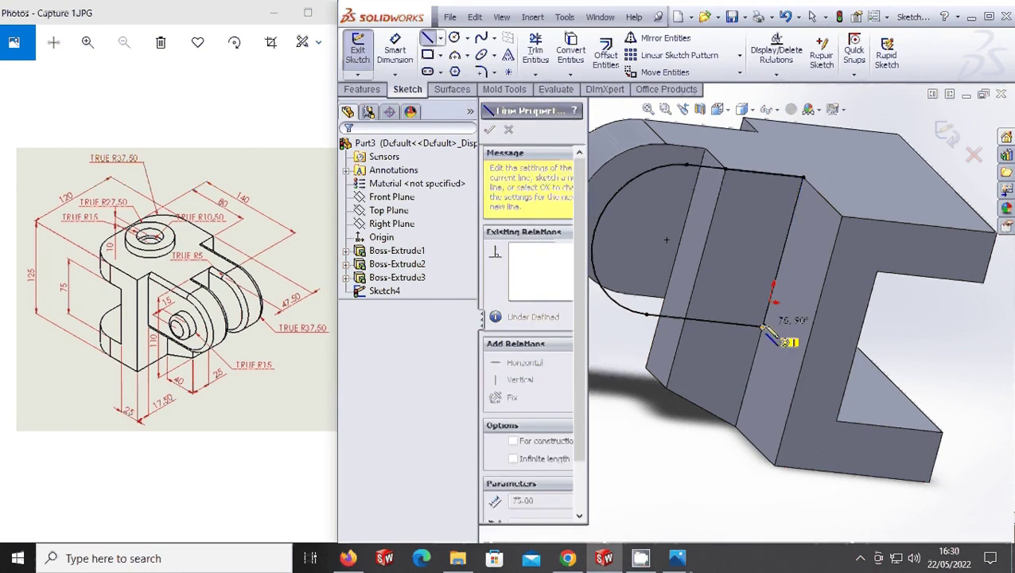
click(762, 326)
key(Escape)
- Preview the closed sketch's extrusion, cancel it, exit Sketch4 and select the first lug's flat face
click(362, 89)
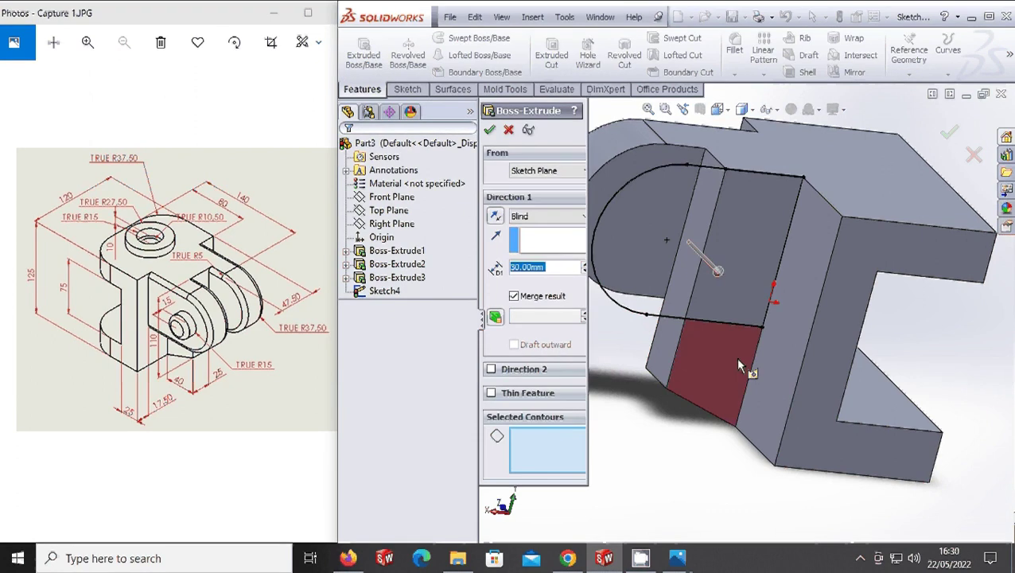
mouse_move(735, 357)
middle_down()
mouse_move(792, 235)
mouse_move(623, 161)
middle_up()
key(Escape)
drag(788, 125, 643, 386)
key(Escape)
middle_drag(643, 386, 857, 374)
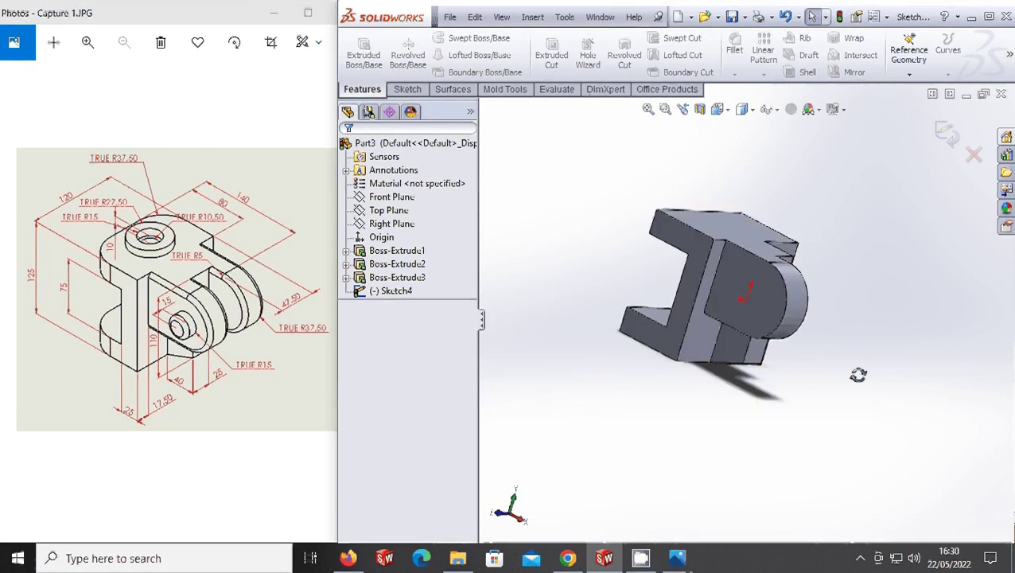
click(756, 299)
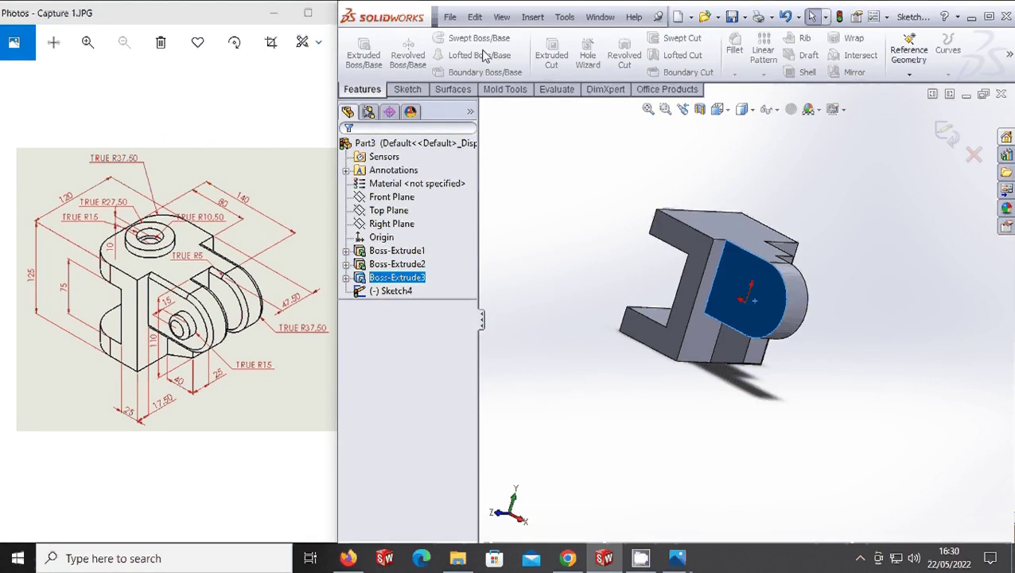
- Convert the first lug's face outline and extrude it 30 mm, then view the part isometrically
click(408, 89)
click(567, 47)
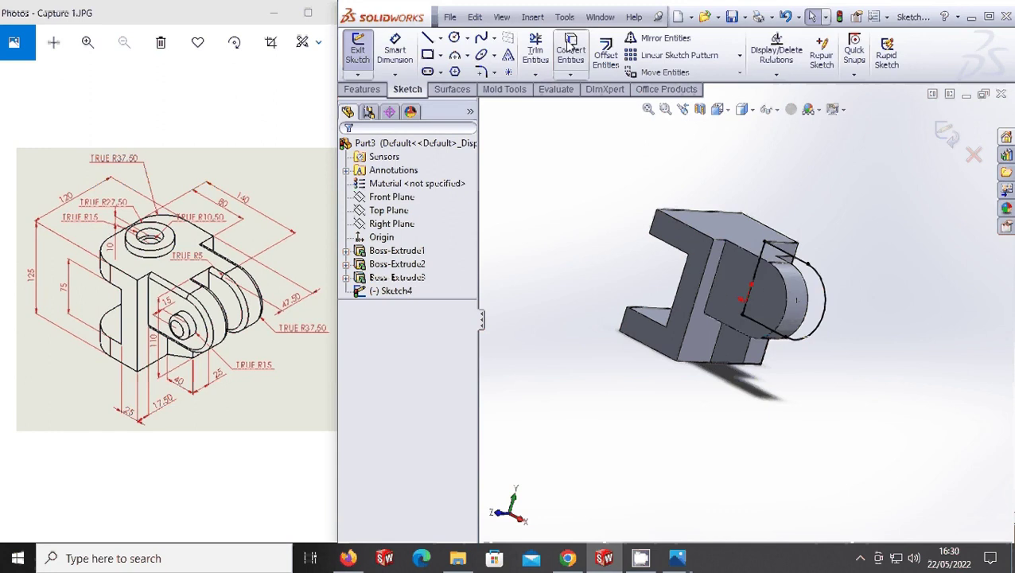
middle_drag(548, 143, 522, 177)
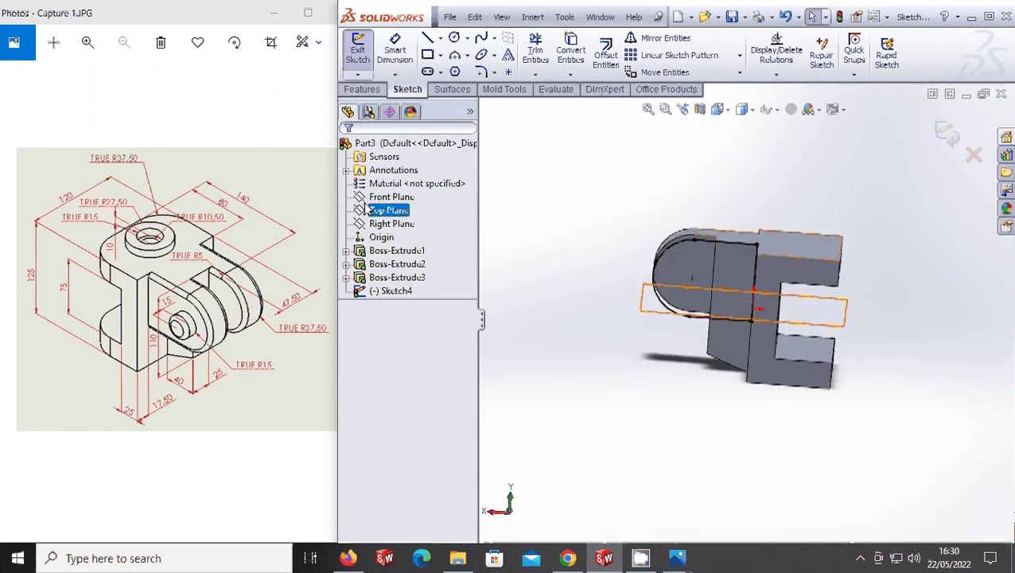
click(362, 89)
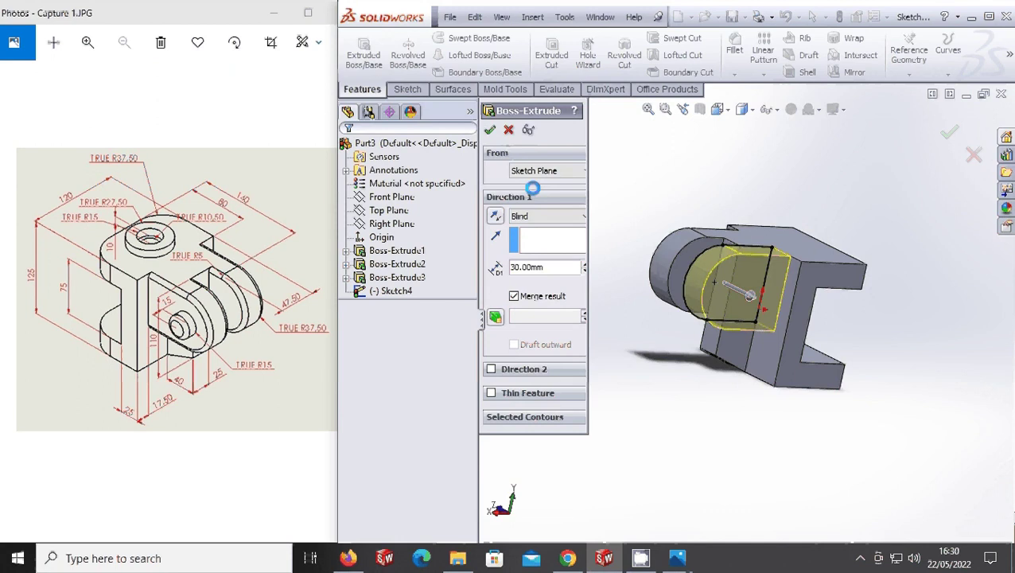
key(Return)
mouse_move(722, 299)
middle_down()
mouse_move(777, 280)
mouse_move(725, 123)
middle_up()
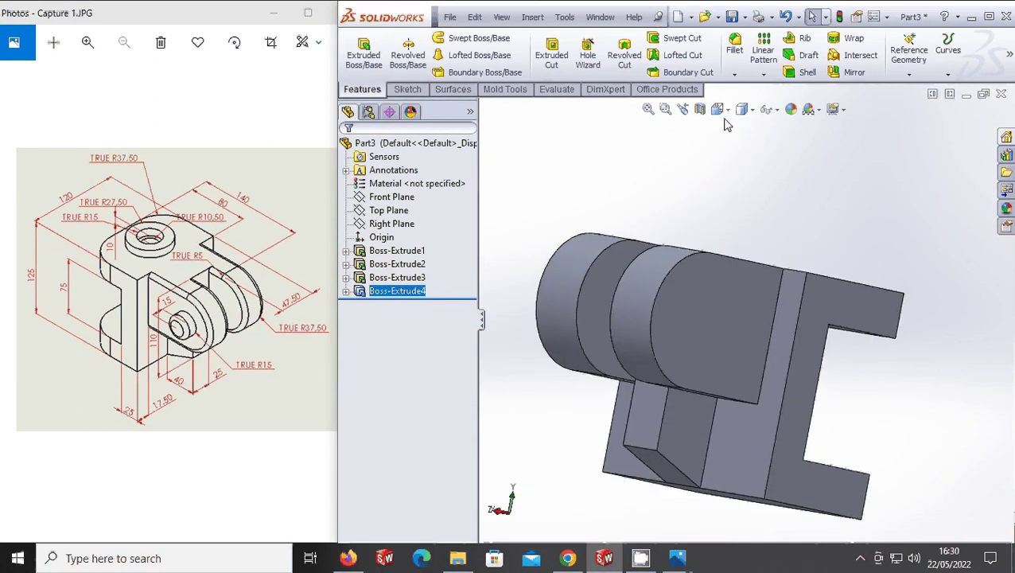
click(718, 109)
click(730, 168)
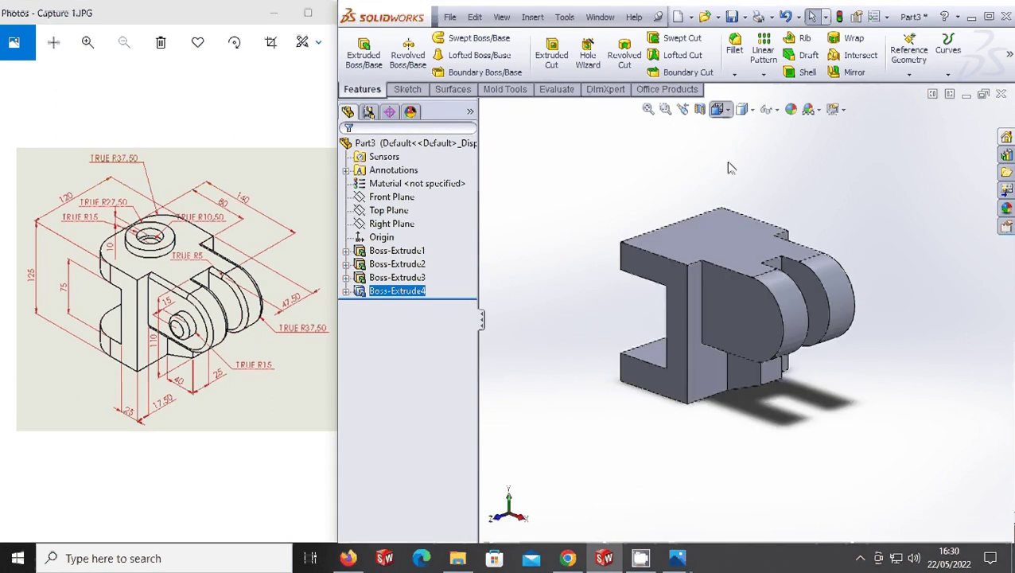
click(718, 109)
- View the part from the Front, select Top Plane and begin a new sketch
click(549, 271)
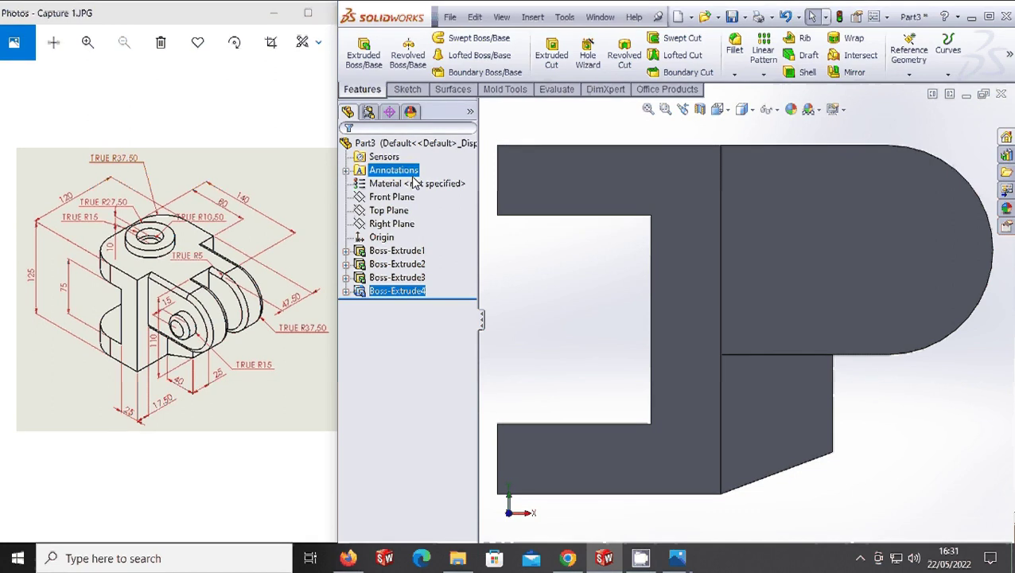
click(389, 212)
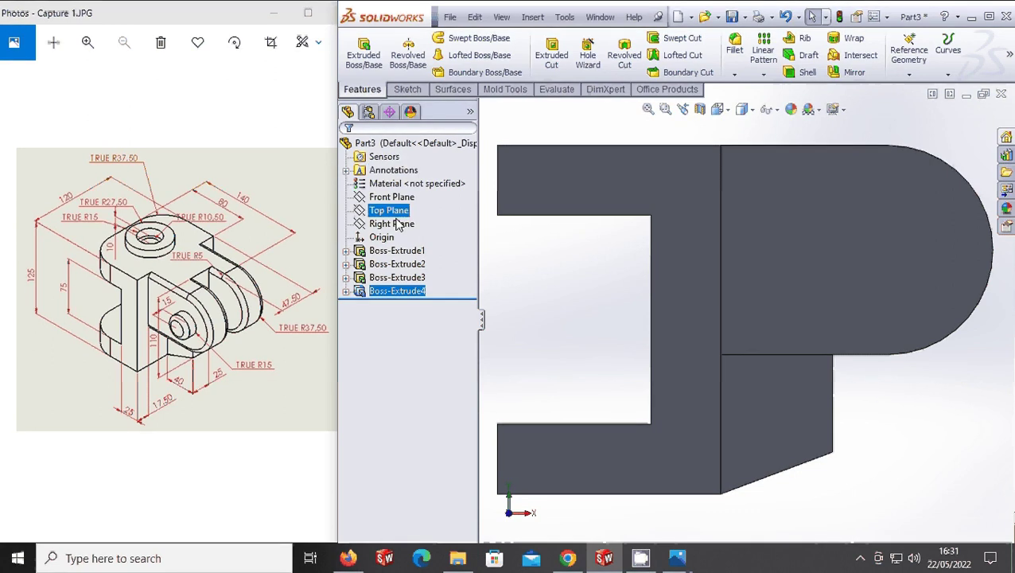
click(408, 89)
click(440, 42)
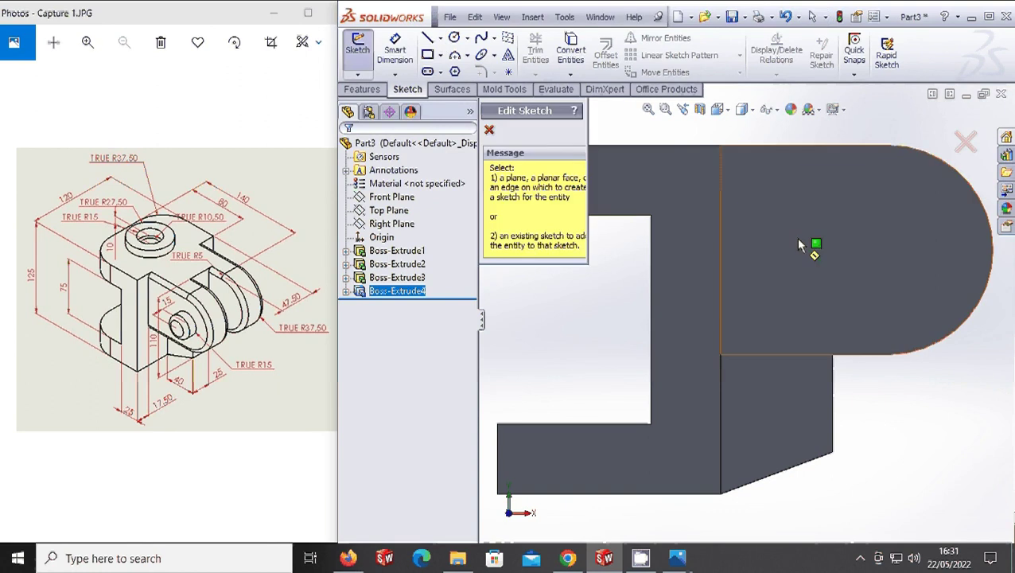
- Sketch a circle on the rounded lug face for the hole
click(896, 250)
click(903, 247)
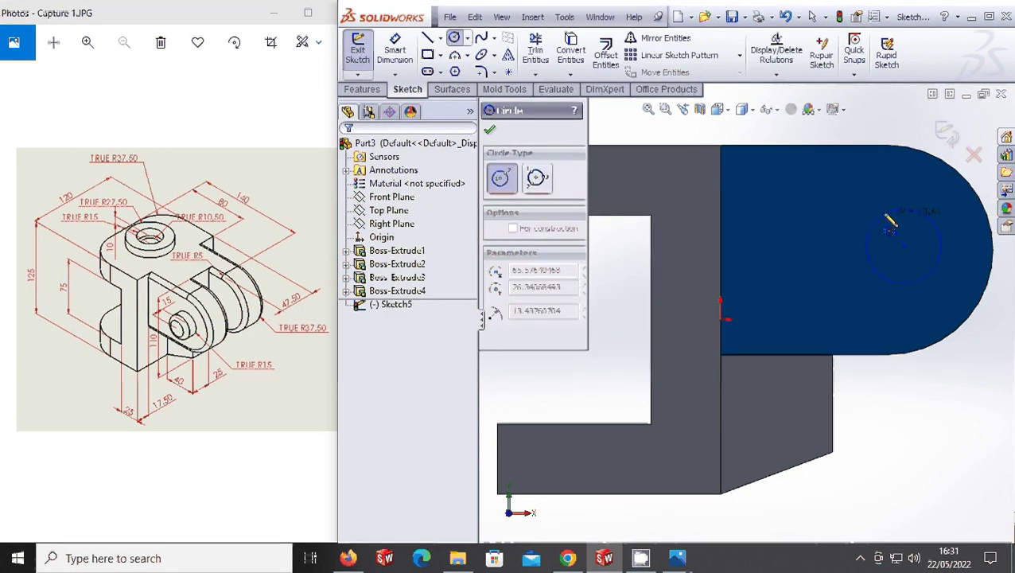
click(885, 216)
key(Escape)
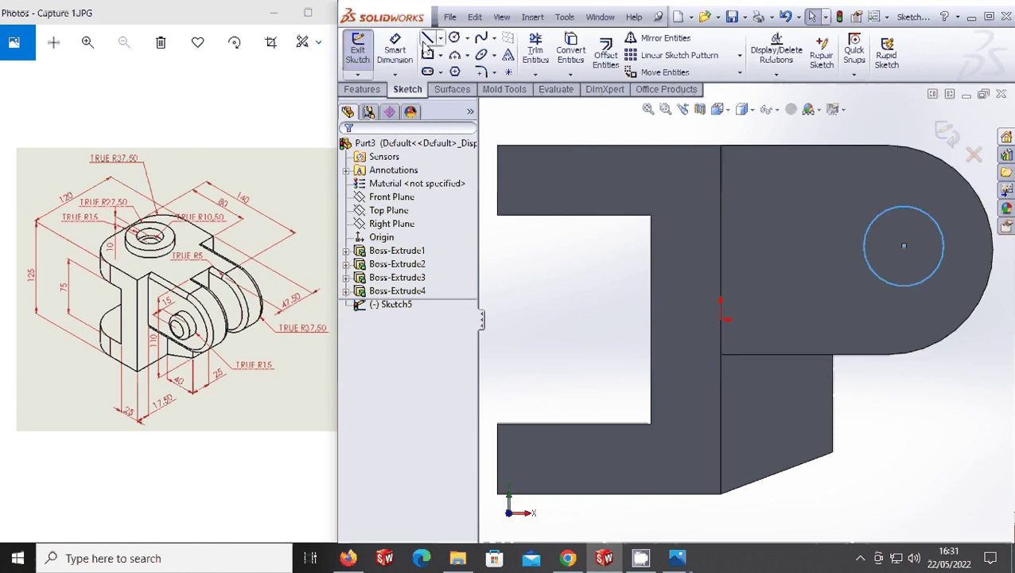
- Give the circle a 30 mm diameter dimension and select its centre point
click(395, 50)
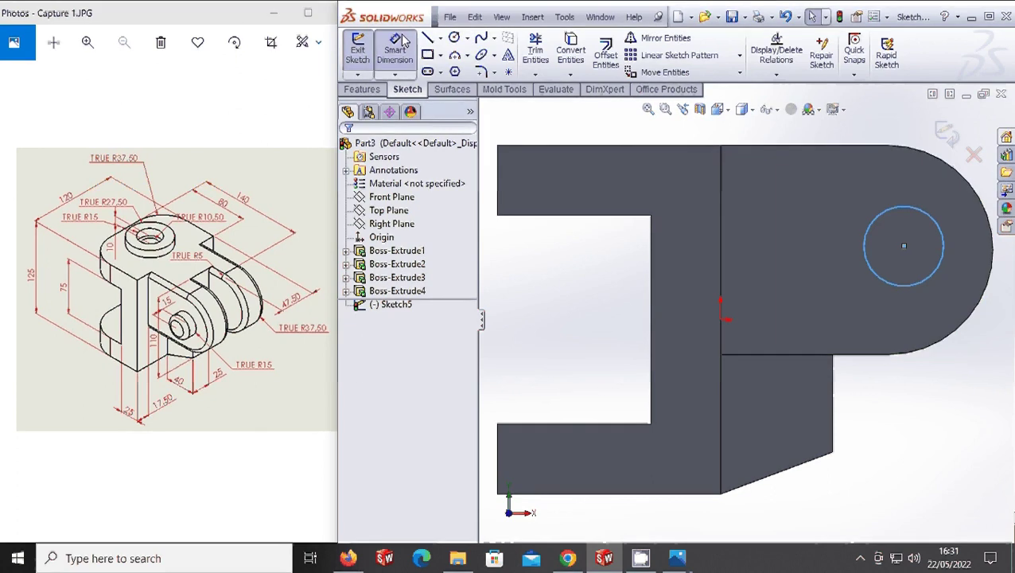
click(874, 230)
click(840, 273)
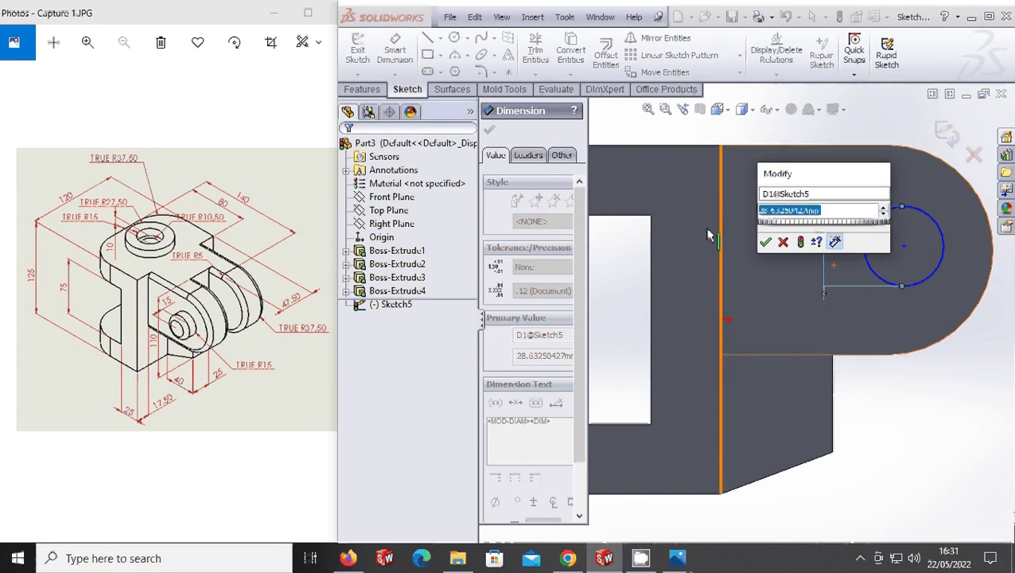
text(30)
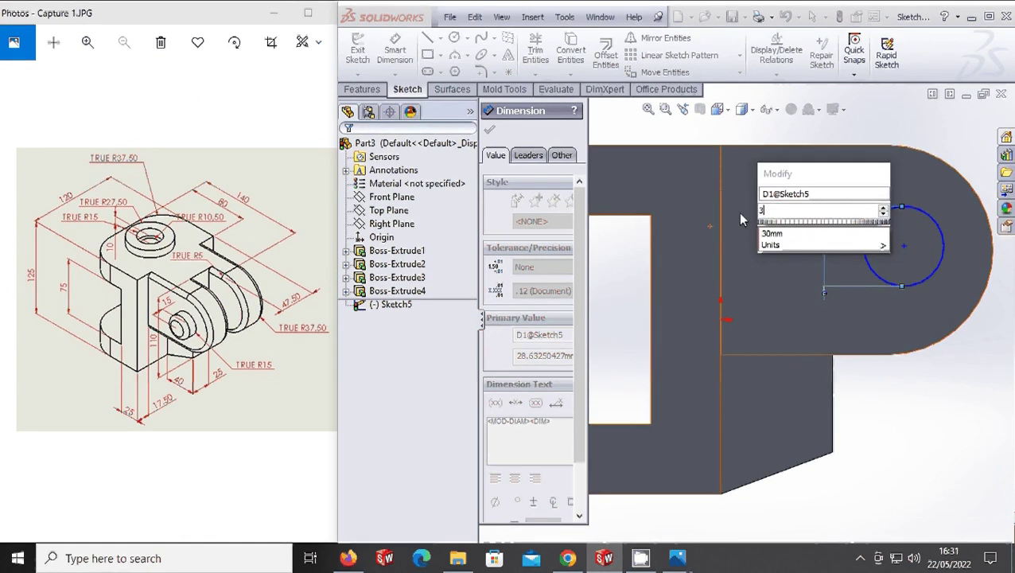
click(765, 242)
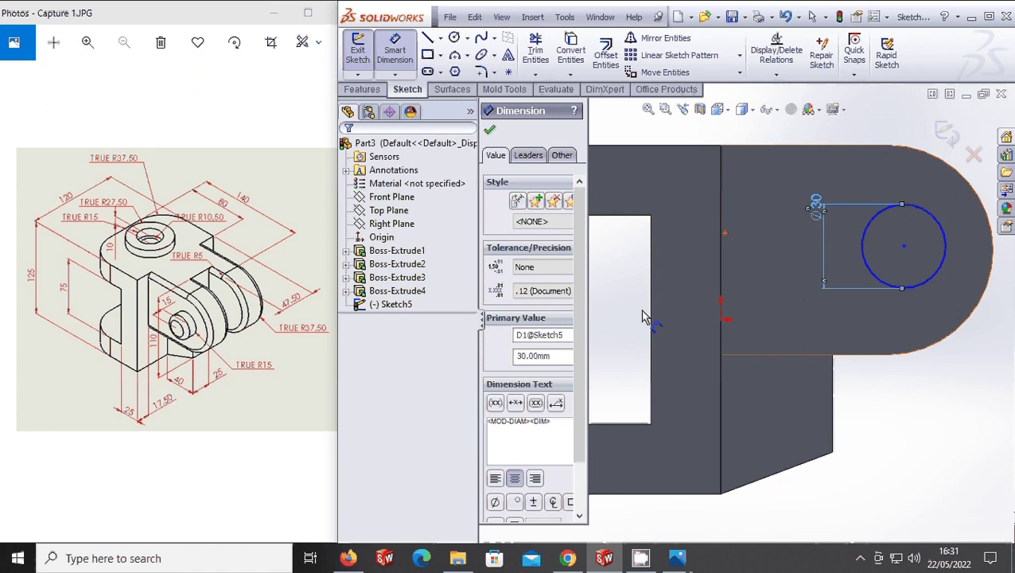
click(469, 143)
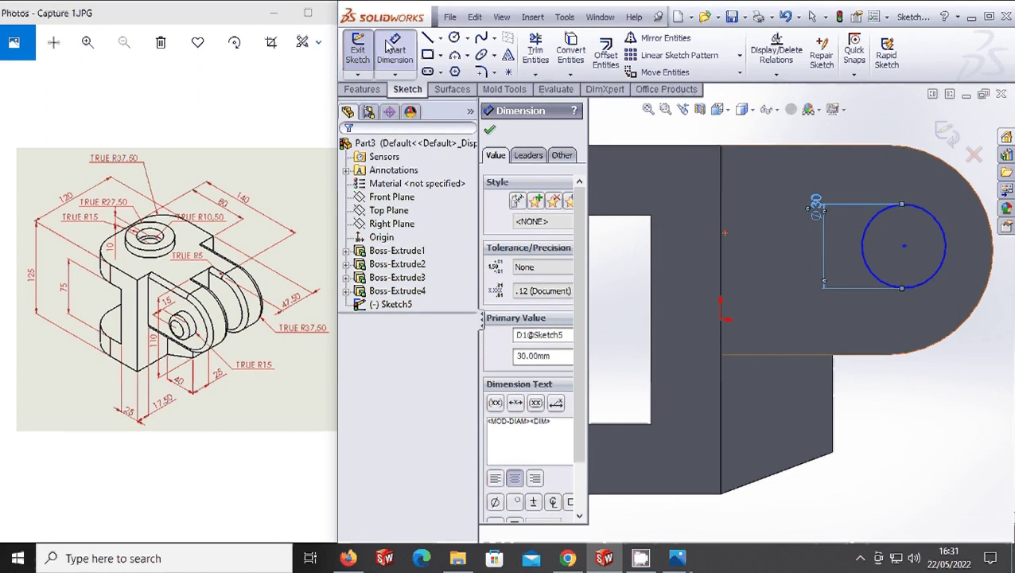
click(904, 250)
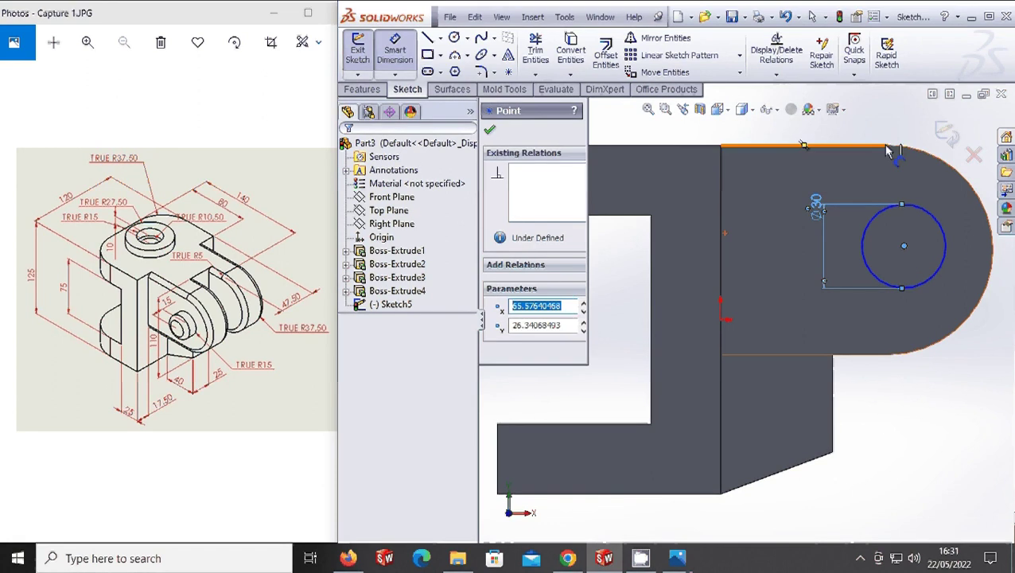
- Dimension the circle centre 37.5 mm below the top edge
scroll(907, 219, up, 2)
scroll(913, 236, up, 1)
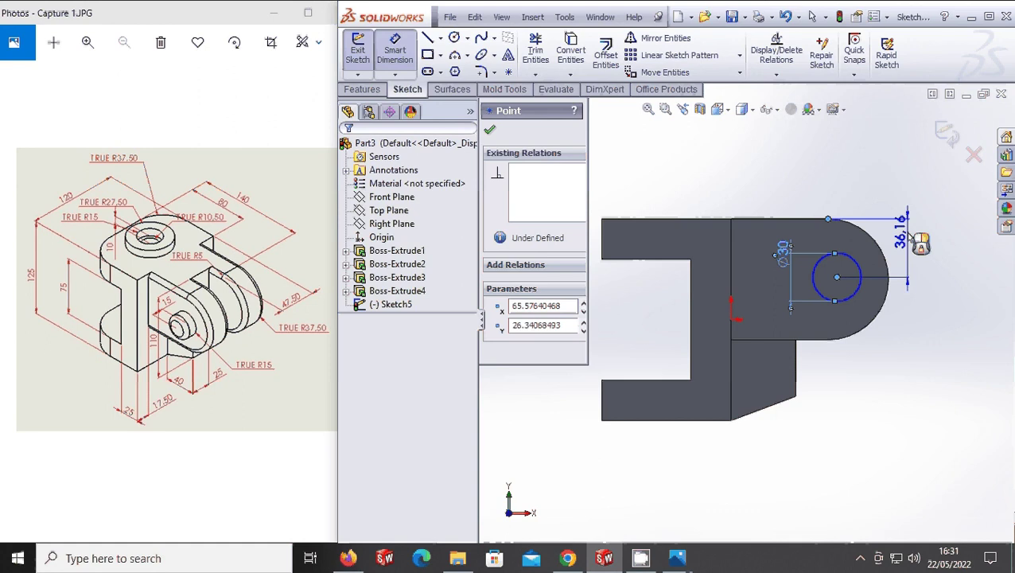
click(913, 236)
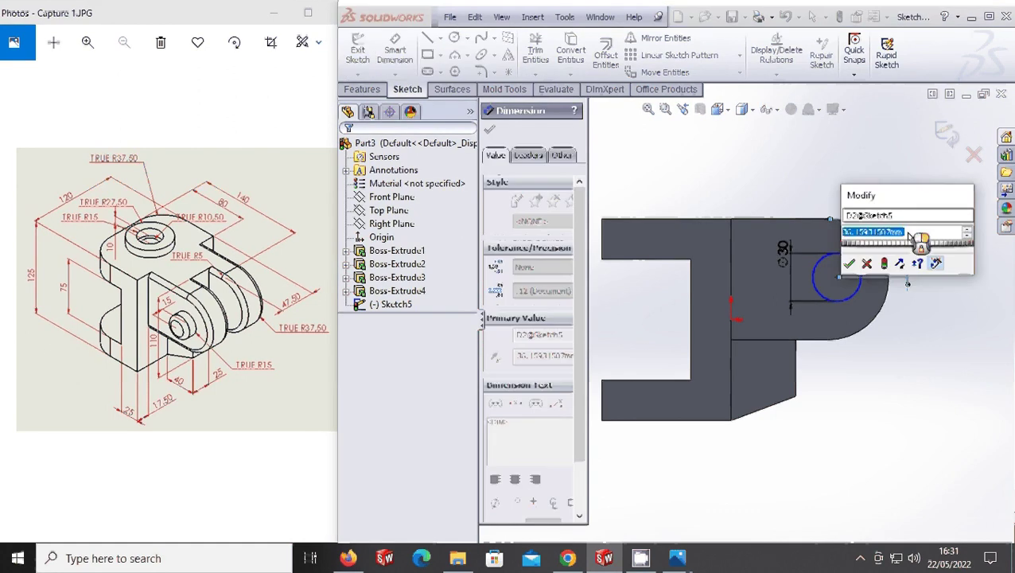
text(37.5)
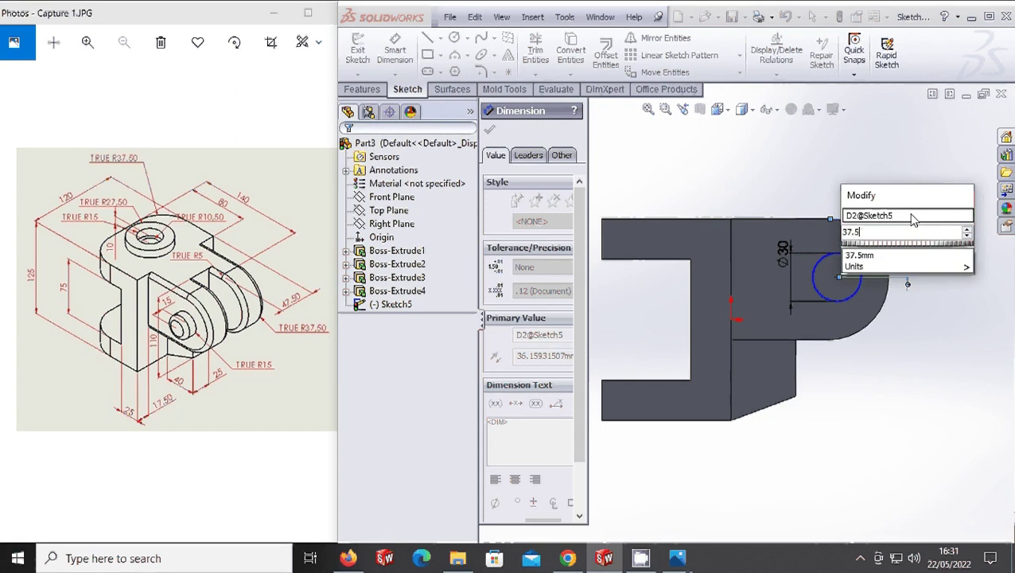
key(Return)
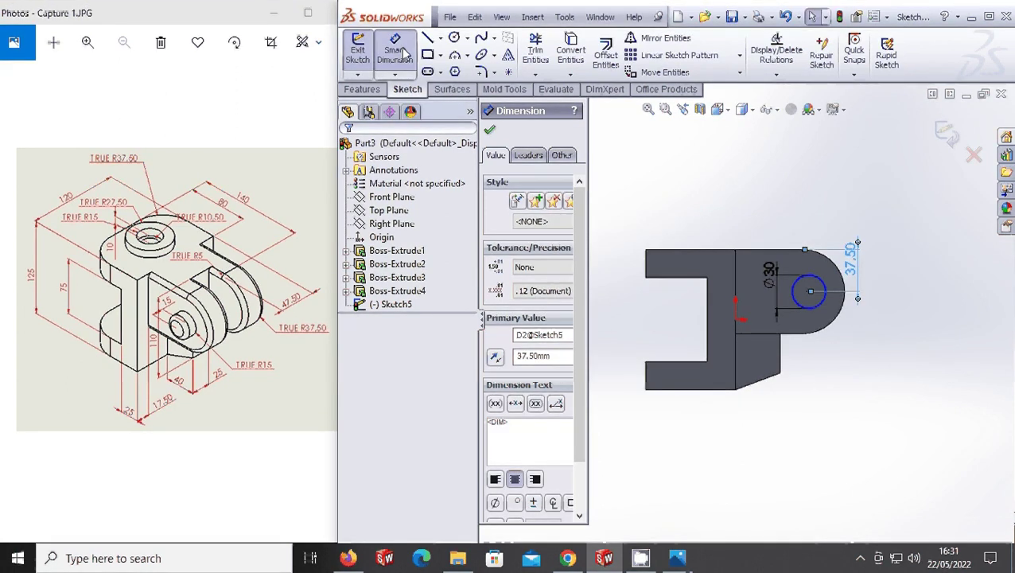
- Dimension the circle centre 140 mm from the part's left end
click(398, 52)
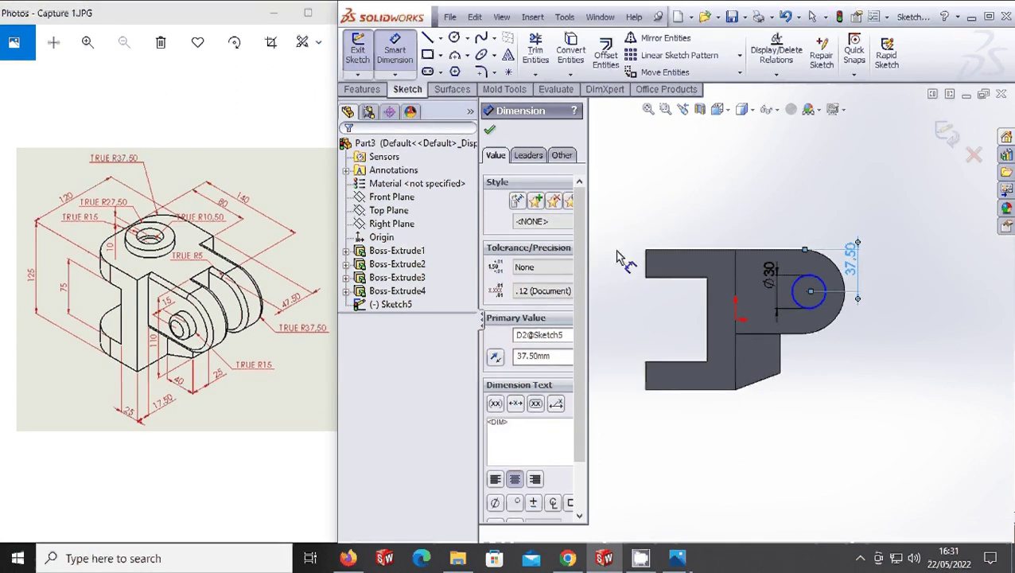
click(809, 292)
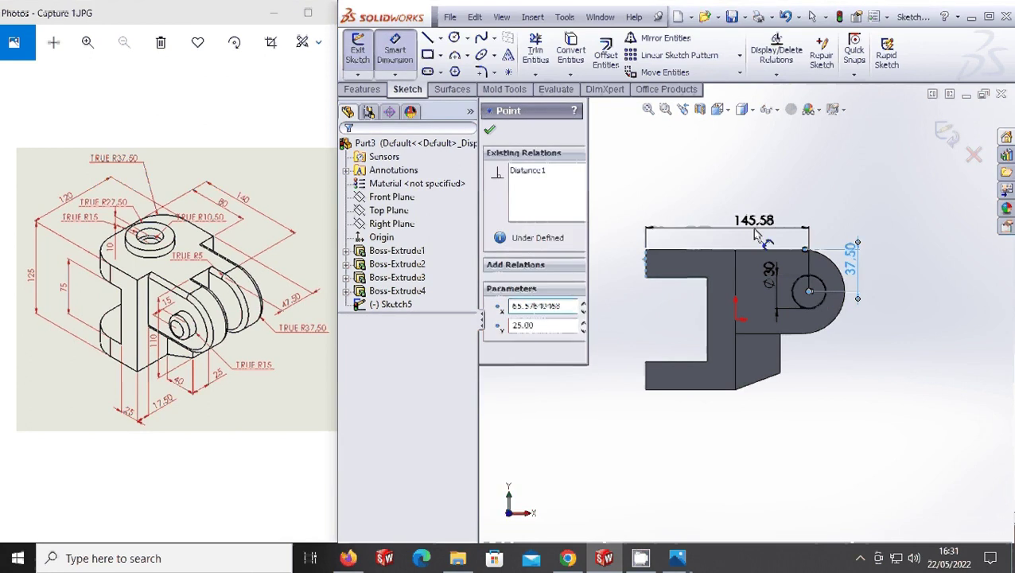
click(752, 229)
text(140)
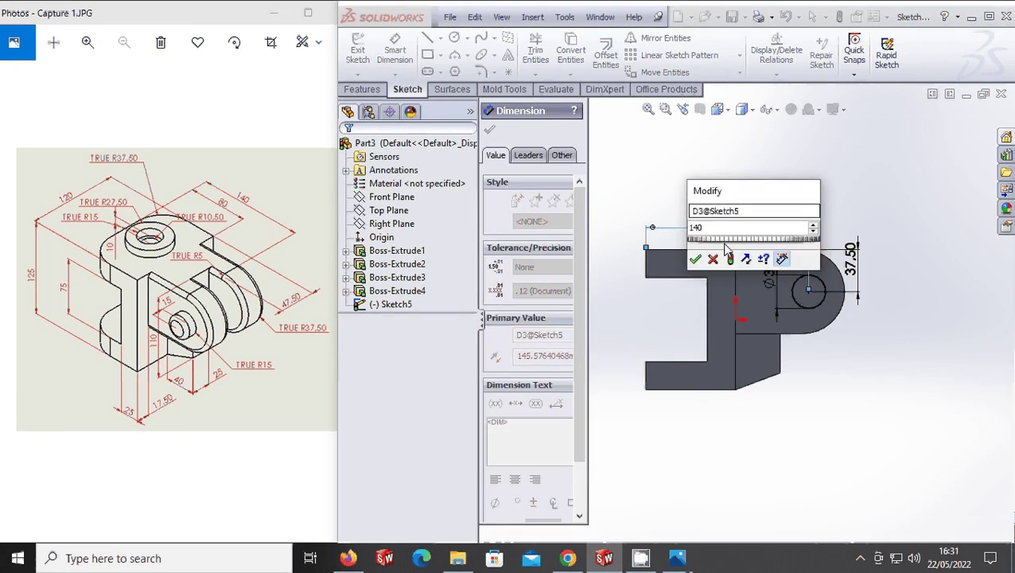
click(694, 258)
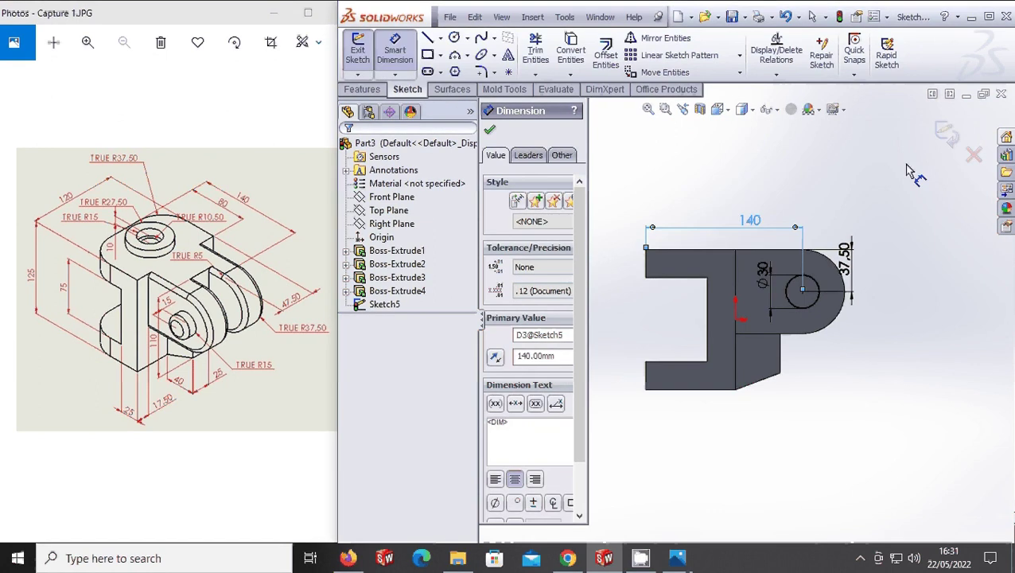
- Extrude the circle sketch 15 mm into the first pin
click(362, 89)
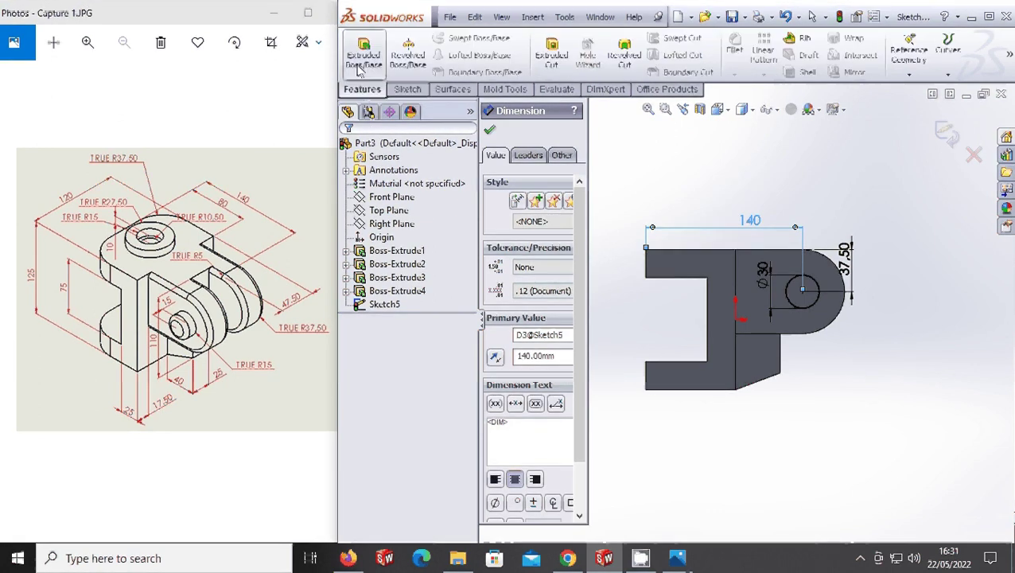
click(364, 54)
text(1)
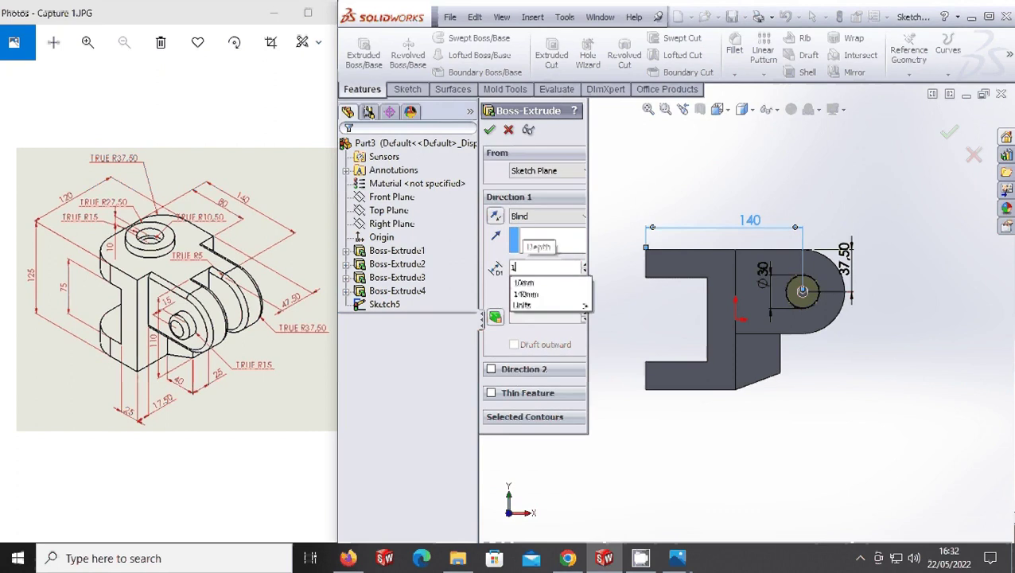
text(5)
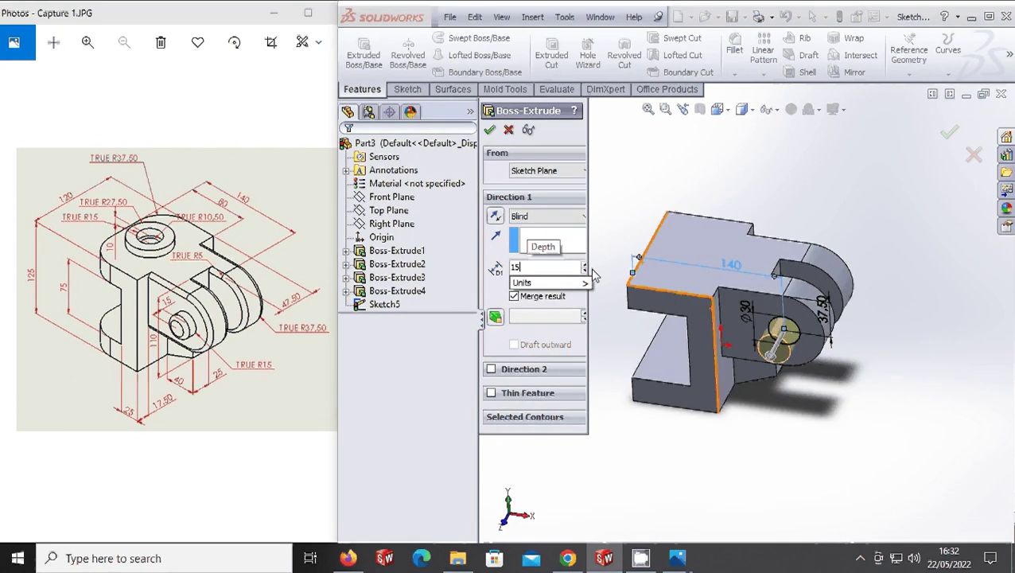
mouse_move(549, 305)
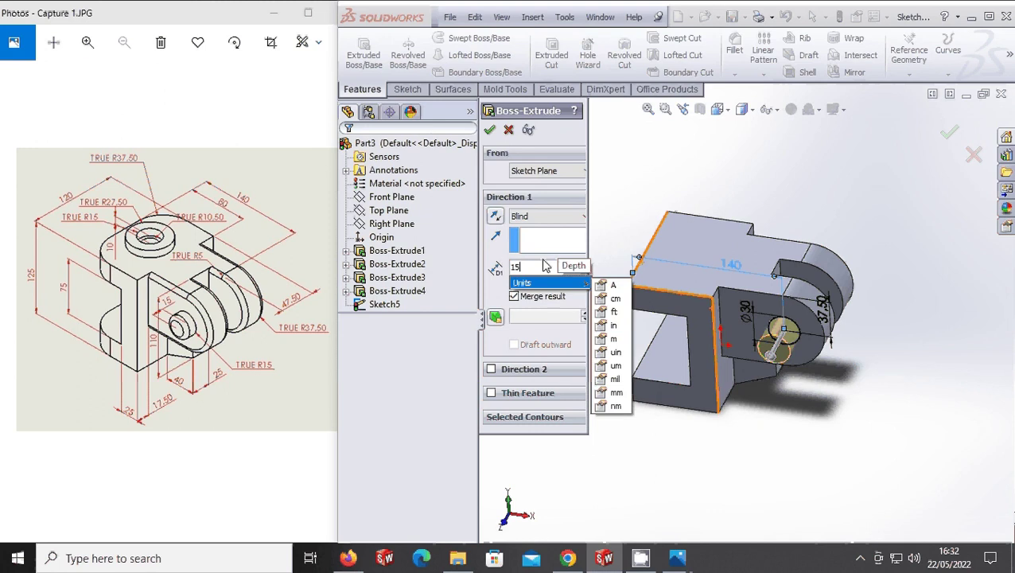
key(Return)
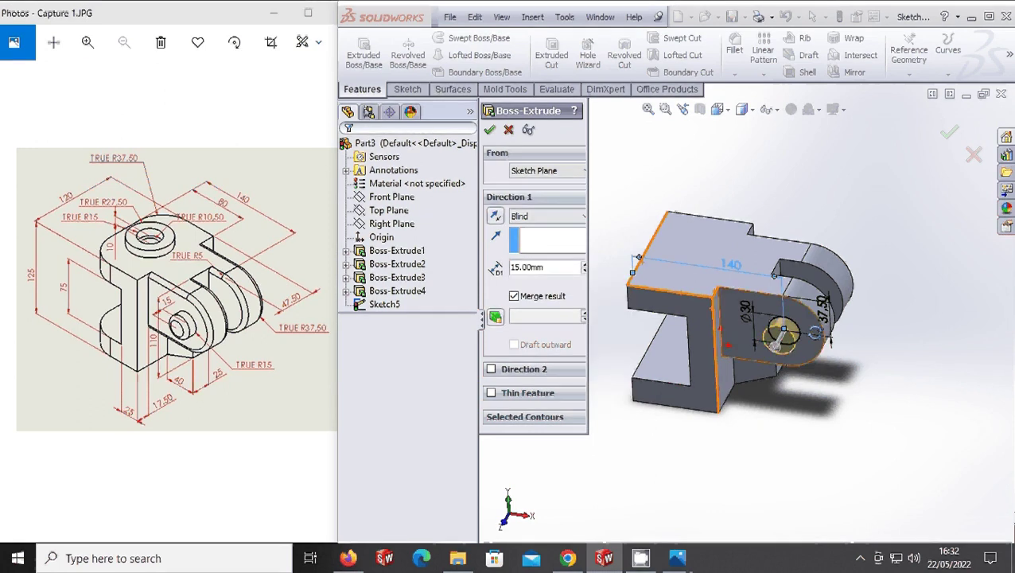
click(489, 130)
- Start a sketch on the opposite lug face and convert the circular edge into it
middle_drag(791, 306, 610, 300)
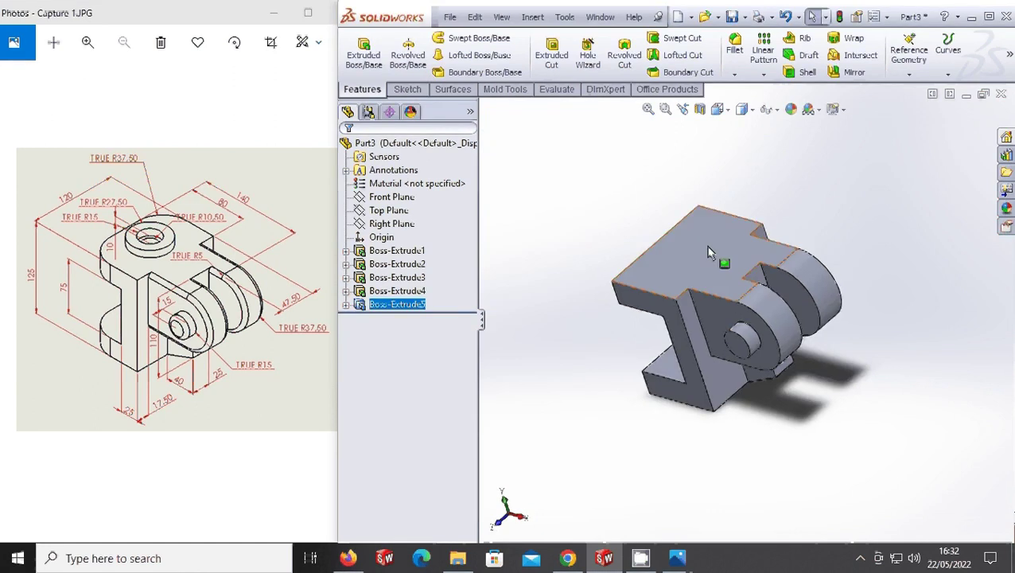
right_click(741, 321)
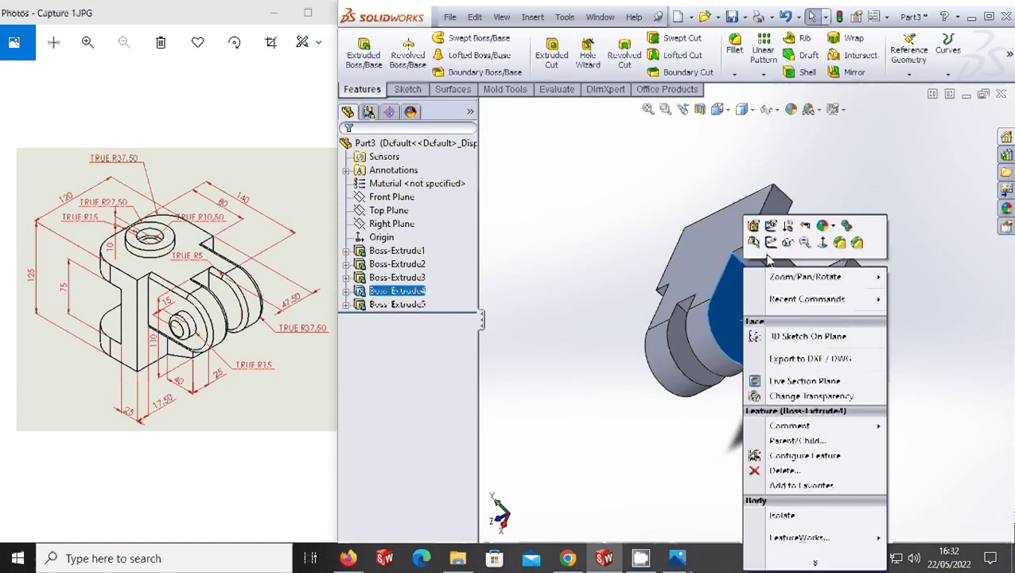
click(542, 227)
middle_drag(748, 269, 809, 210)
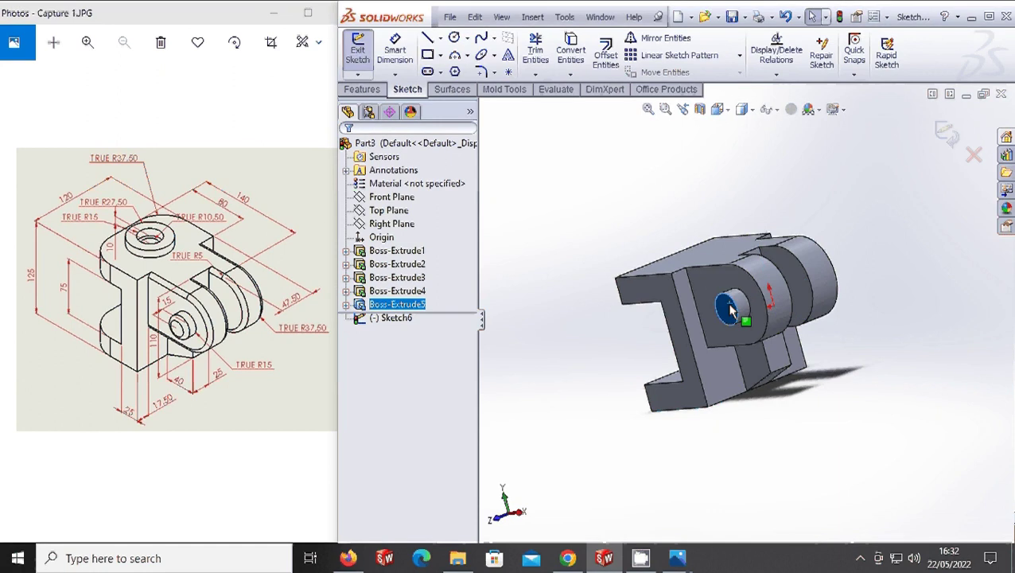
click(587, 71)
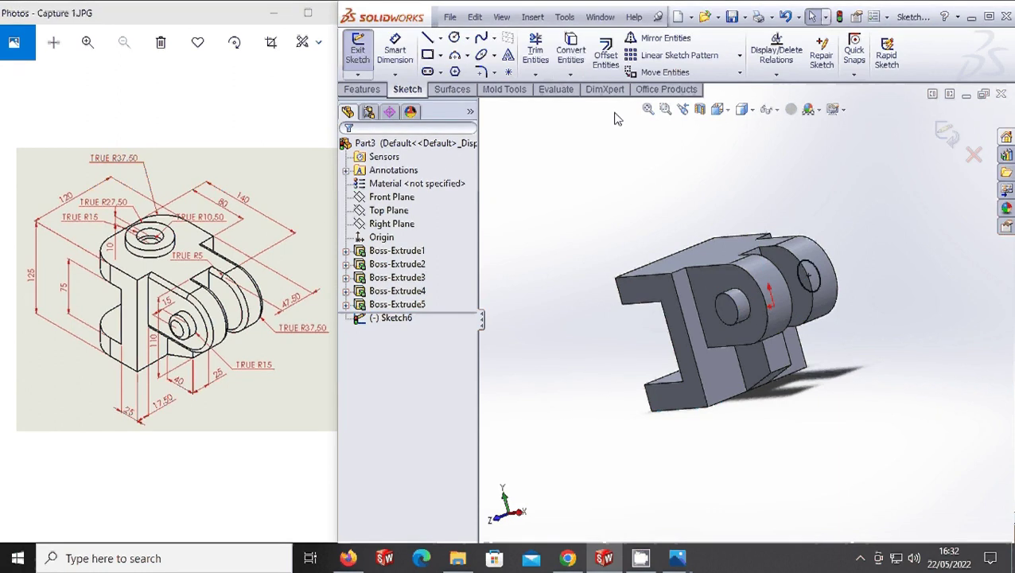
middle_drag(617, 118, 632, 163)
- Extrude the copied circle 15 mm as the second pin
click(362, 89)
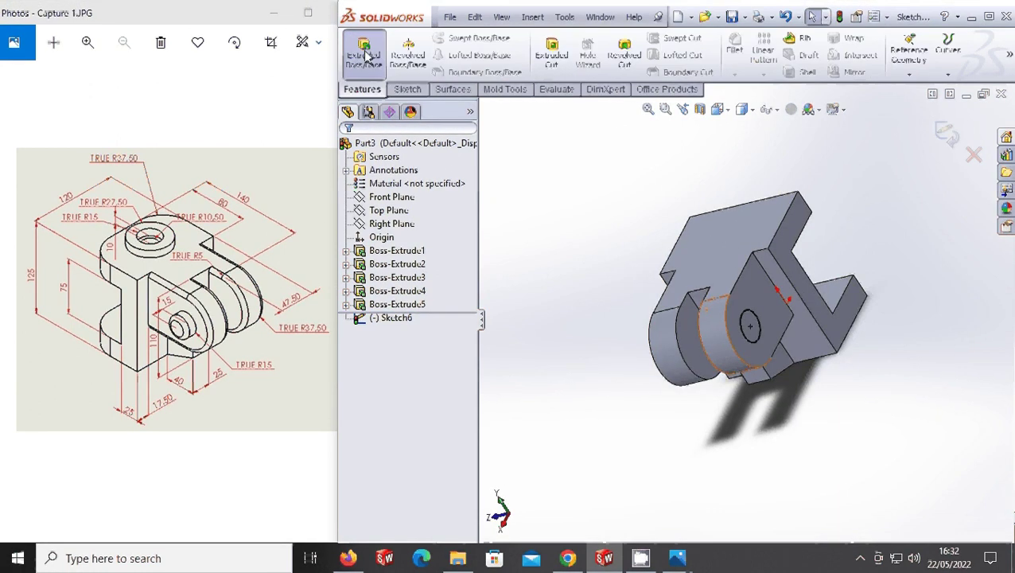
click(365, 53)
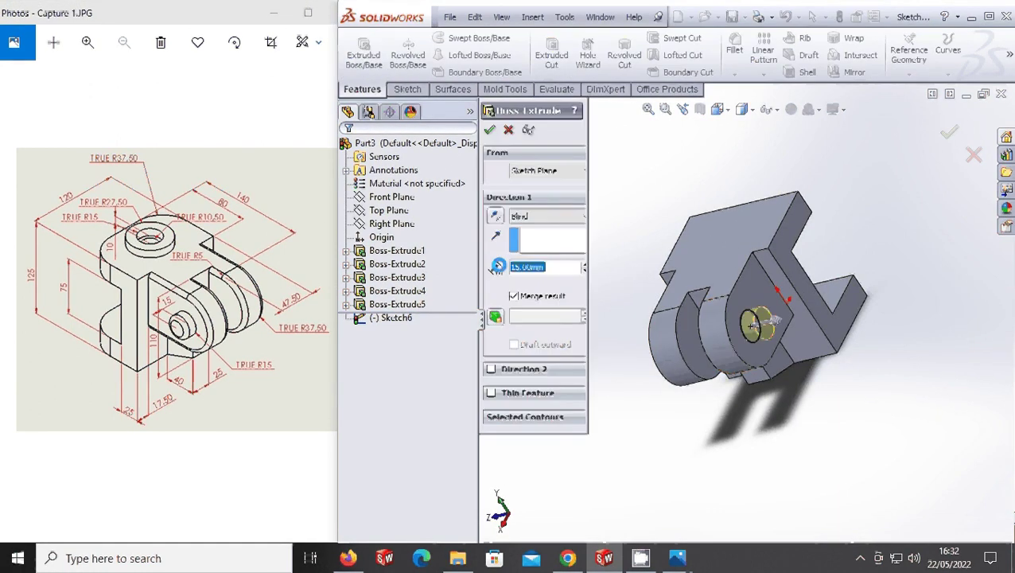
click(490, 130)
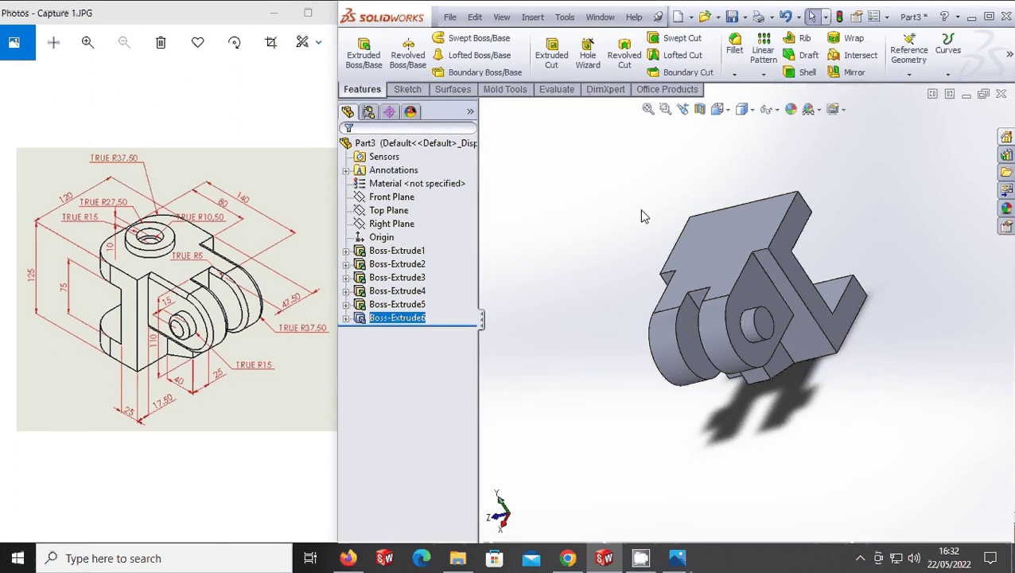
middle_drag(645, 217, 741, 106)
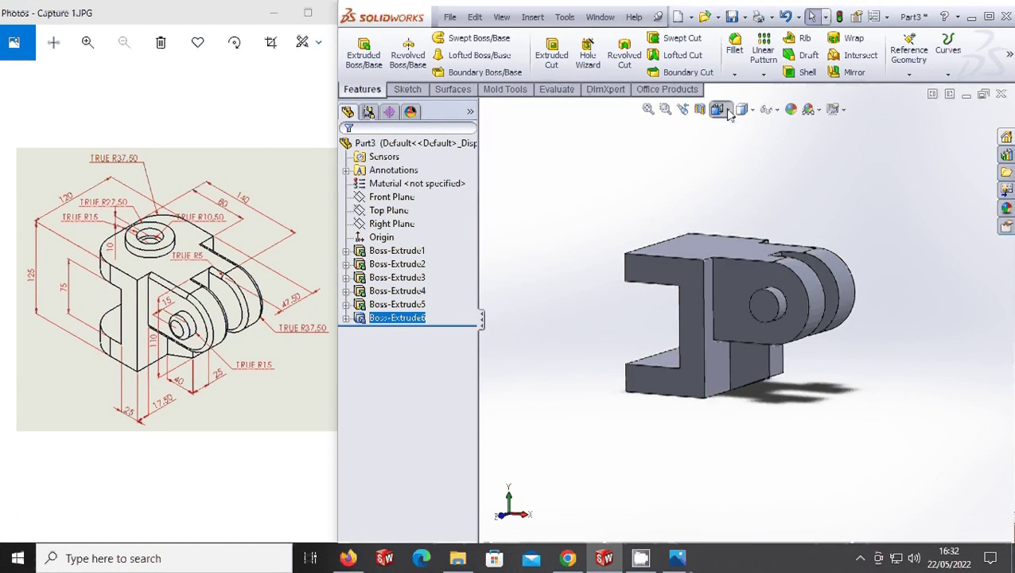
- Switch to a flat standard view and start a sketch on the large flat face
click(717, 109)
click(735, 167)
right_click(603, 289)
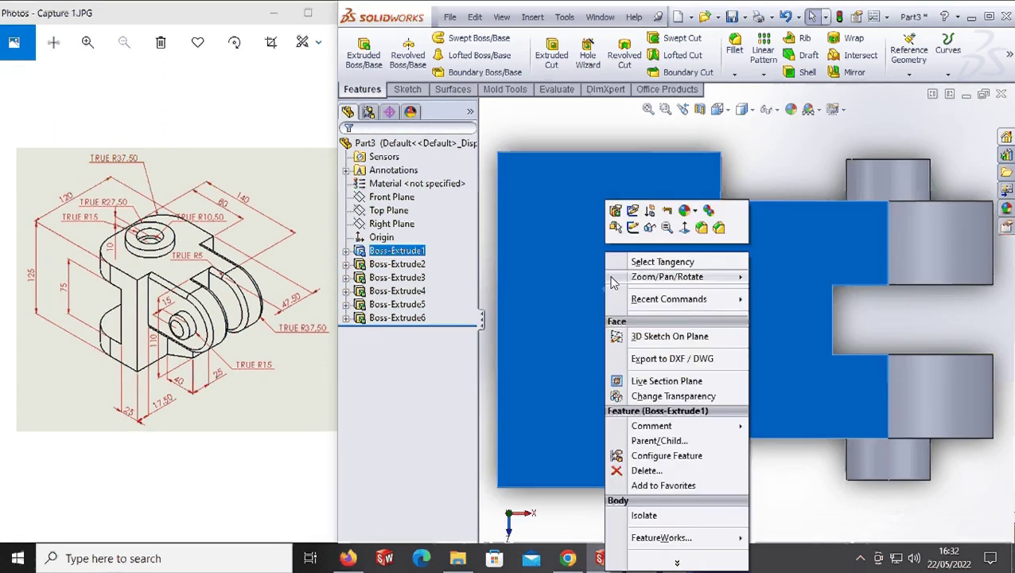
click(634, 231)
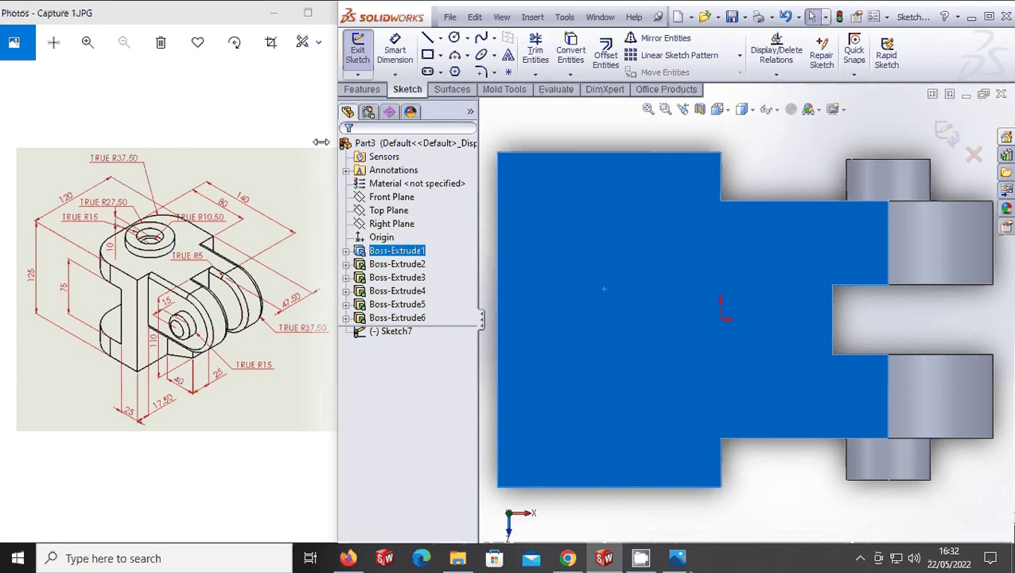
- Draw a diagonal centreline corner to corner across the square block
click(440, 39)
click(461, 77)
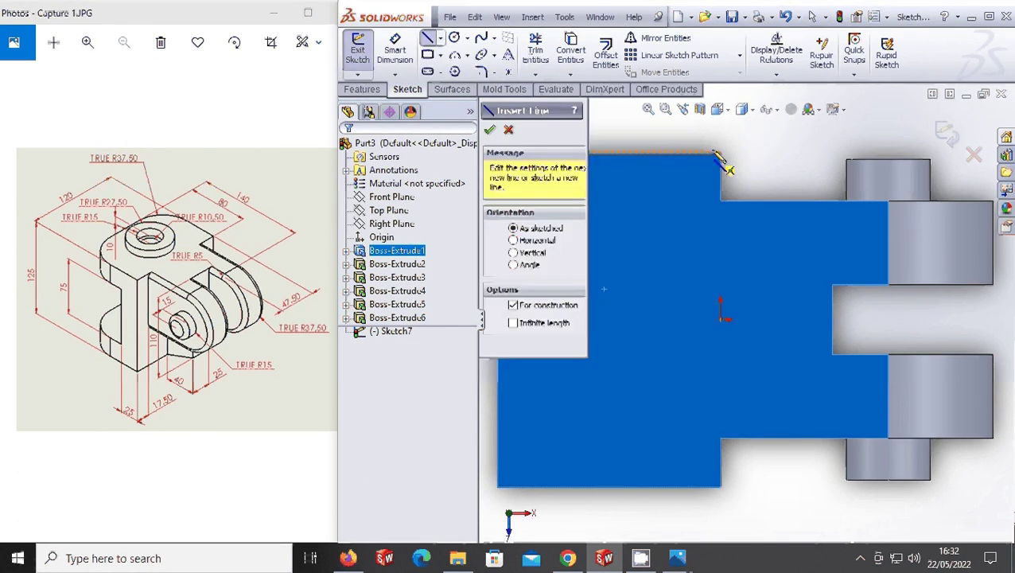
scroll(720, 153, up, 5)
drag(735, 253, 646, 388)
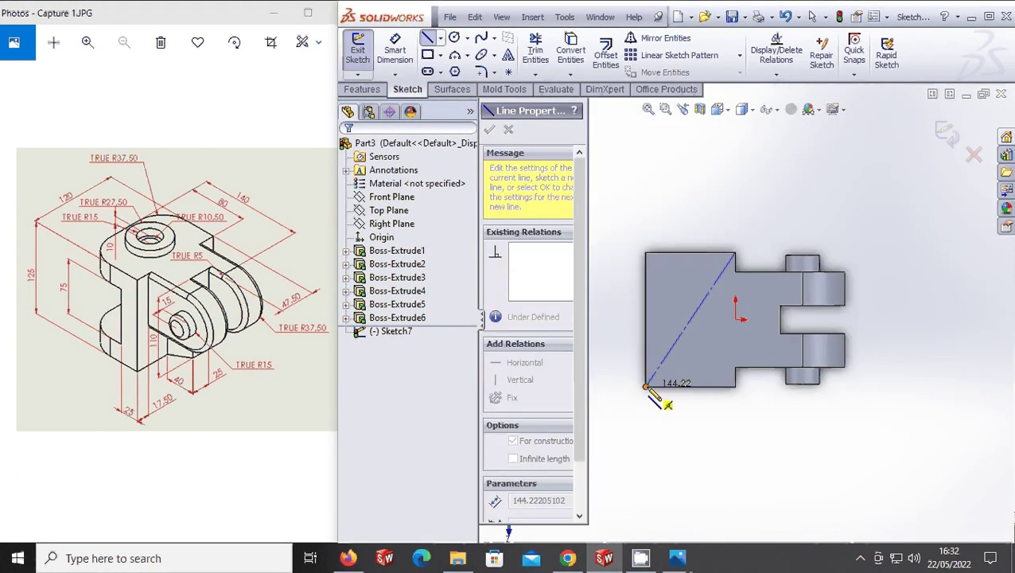
key(Escape)
click(454, 37)
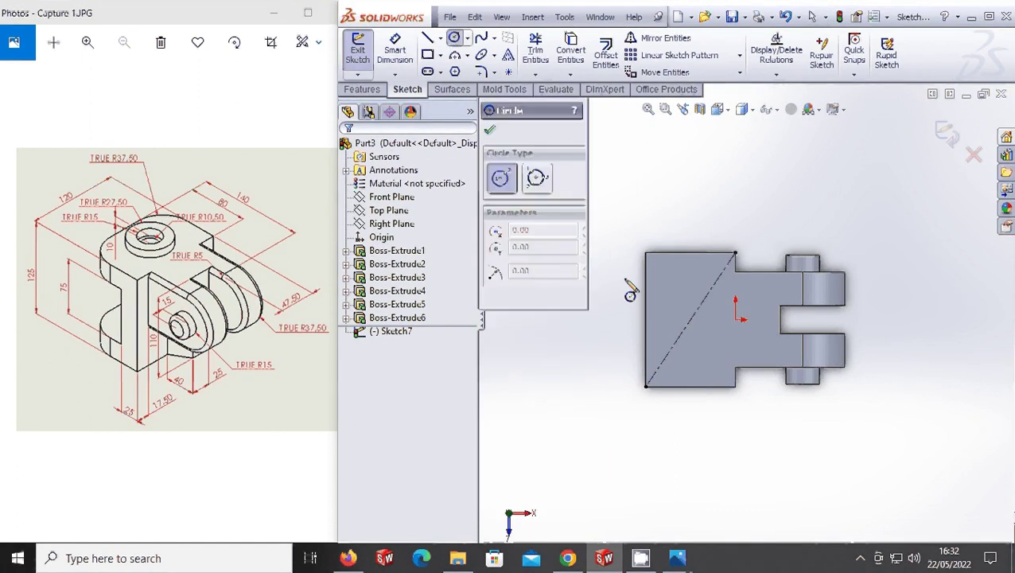
- Draw a circle on the diagonal centreline and dimension it to a 30 mm diameter
click(693, 334)
click(722, 319)
key(Escape)
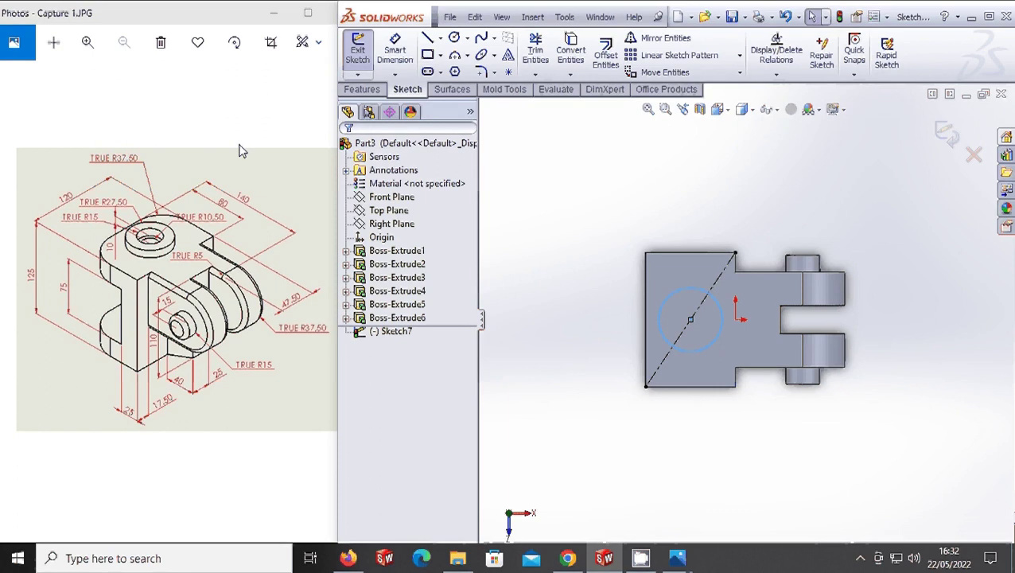
click(384, 53)
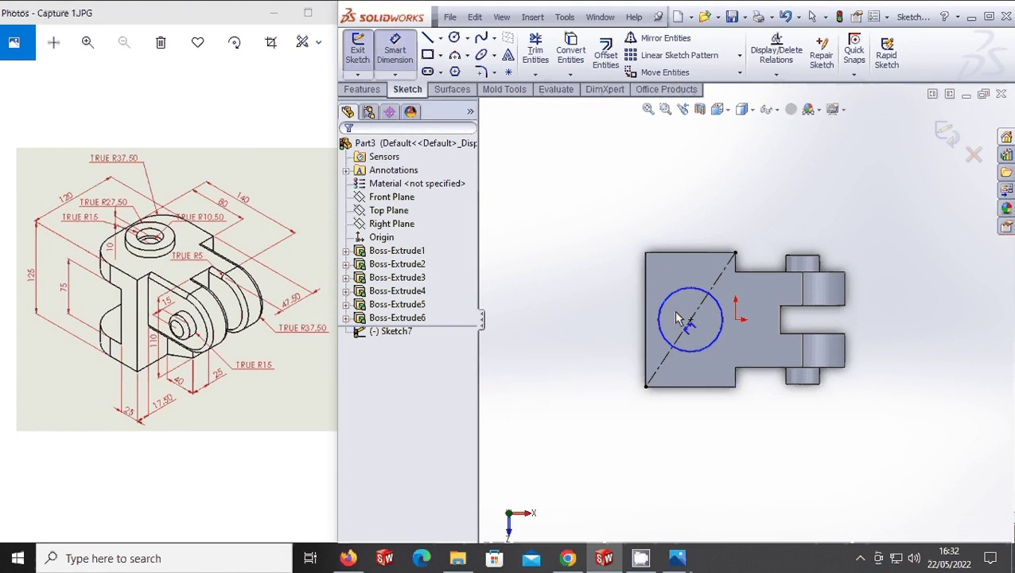
scroll(736, 321, down, 2)
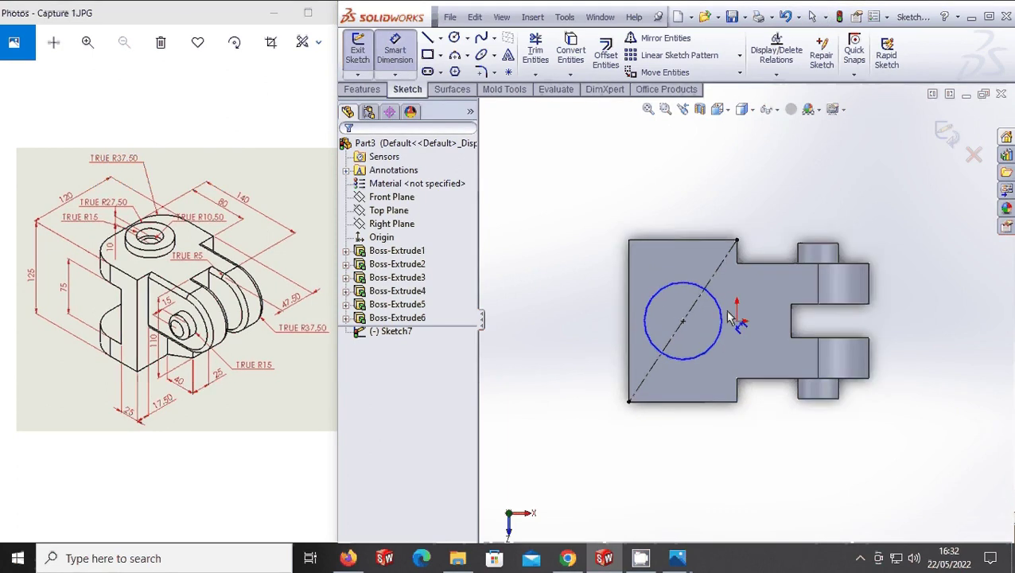
click(681, 288)
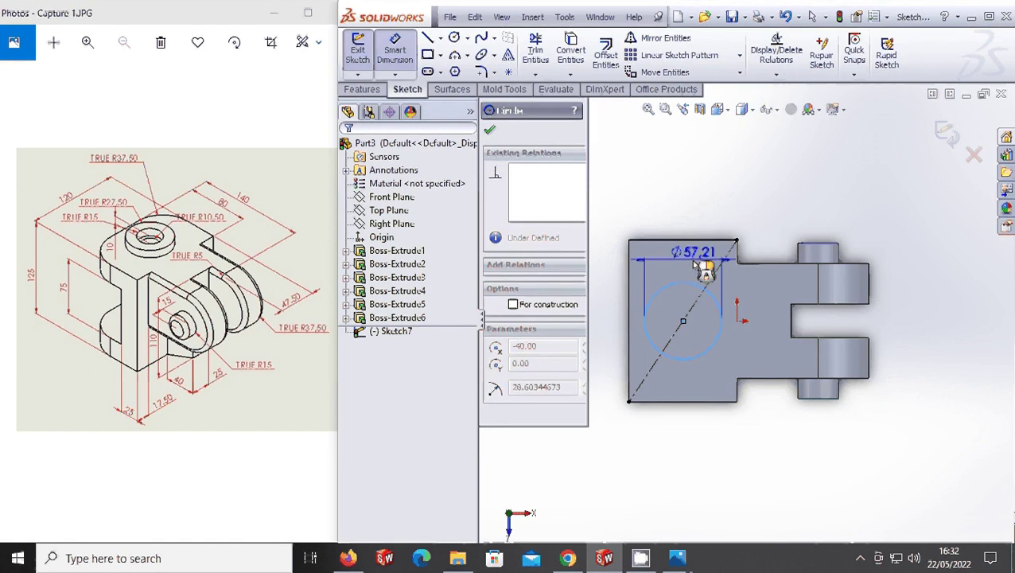
click(700, 269)
text(55)
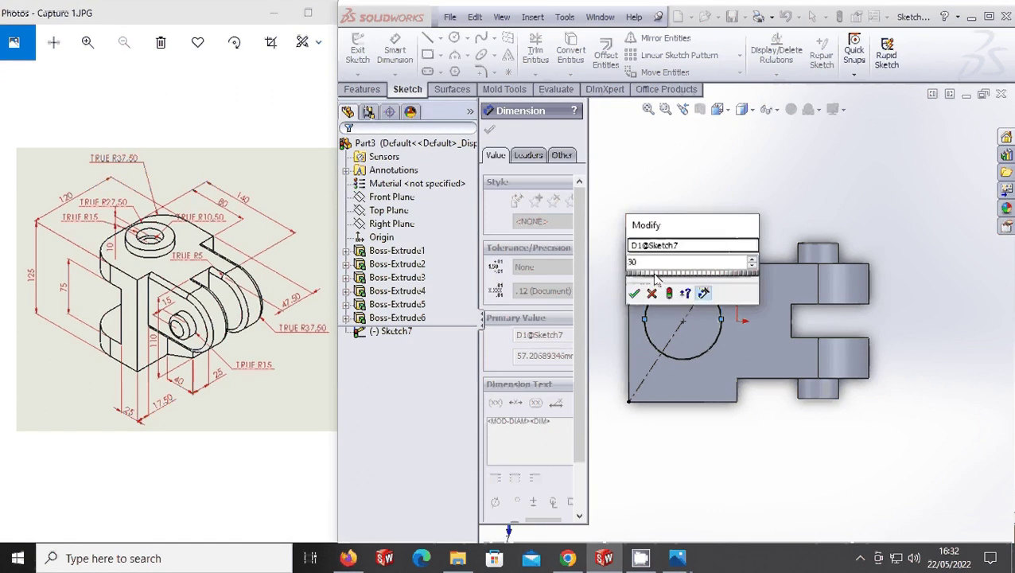
click(637, 290)
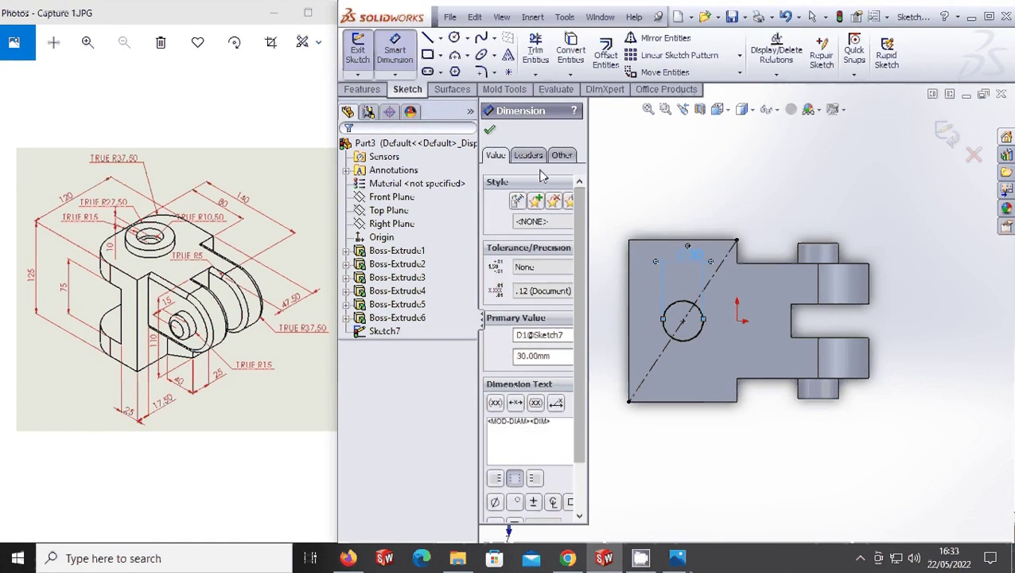
click(490, 133)
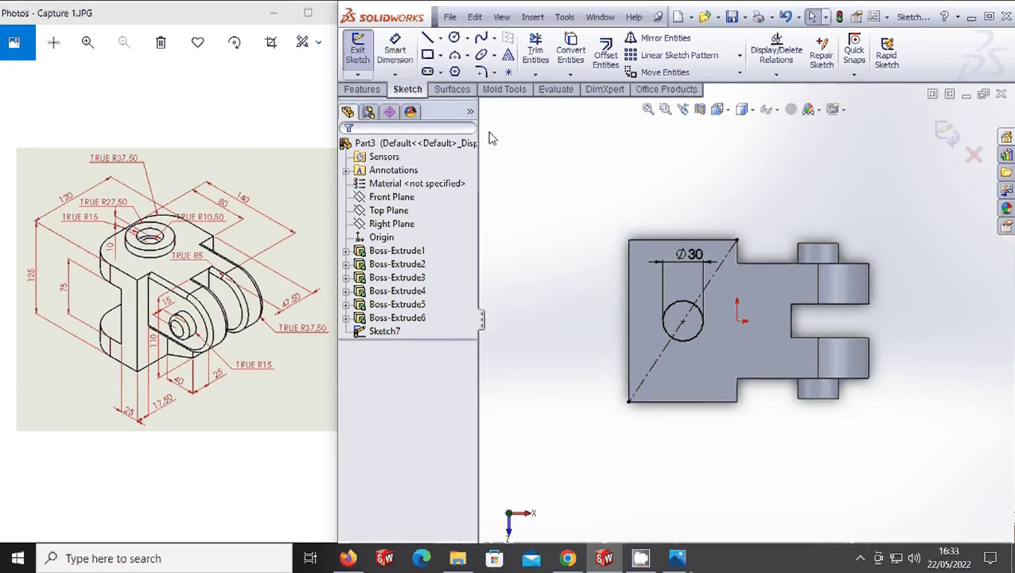
- Attempt a second diameter dimension on the circle and reject it as redundant
click(394, 49)
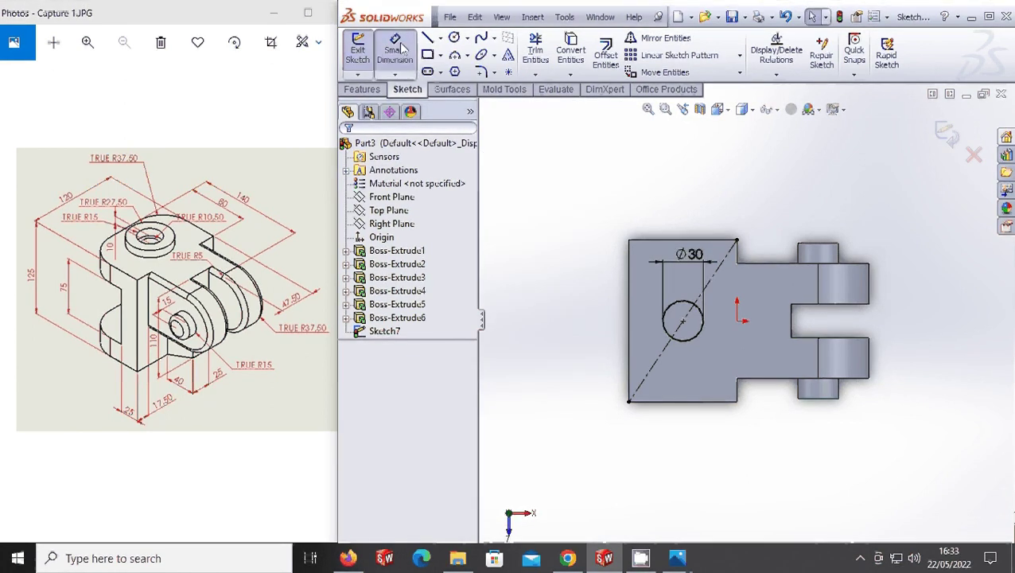
click(667, 309)
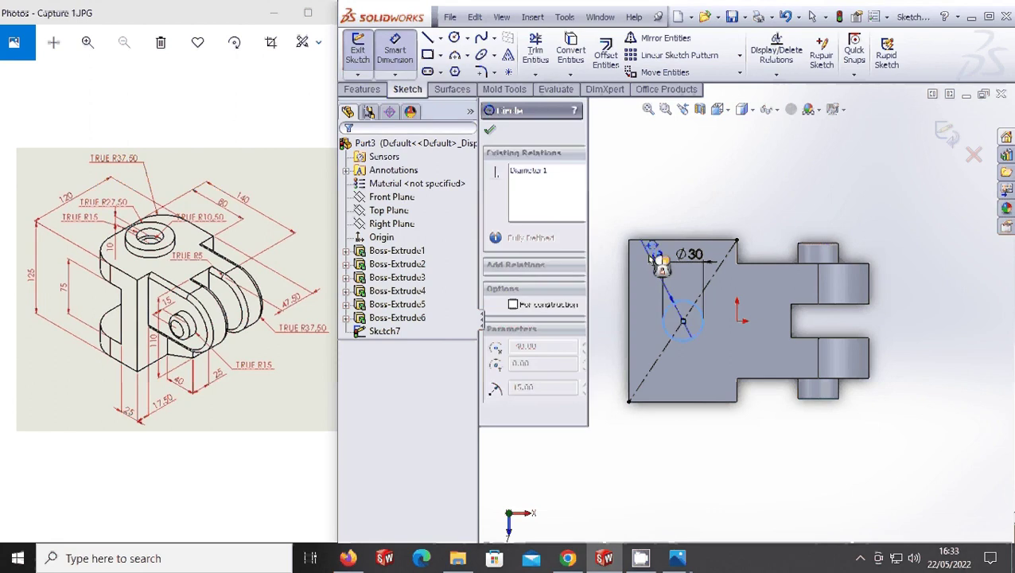
click(641, 271)
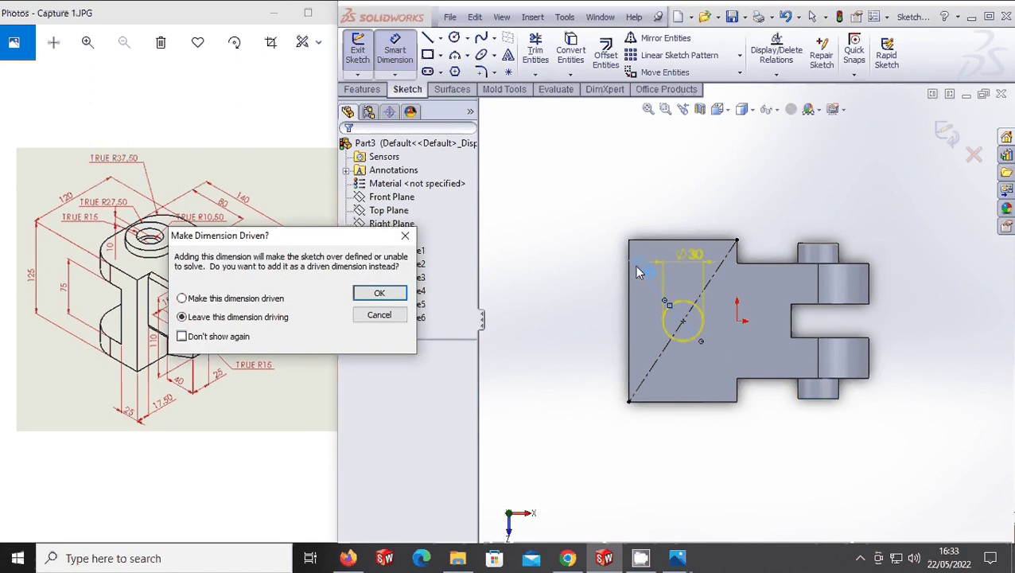
key(Return)
- Draw a larger circle concentric with the Ø30 circle
key(Escape)
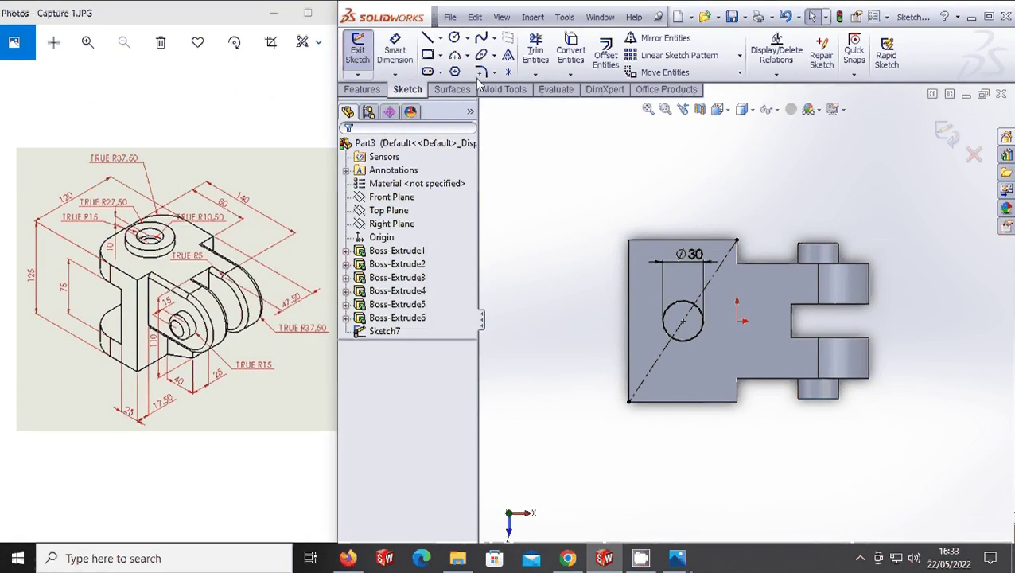
click(453, 38)
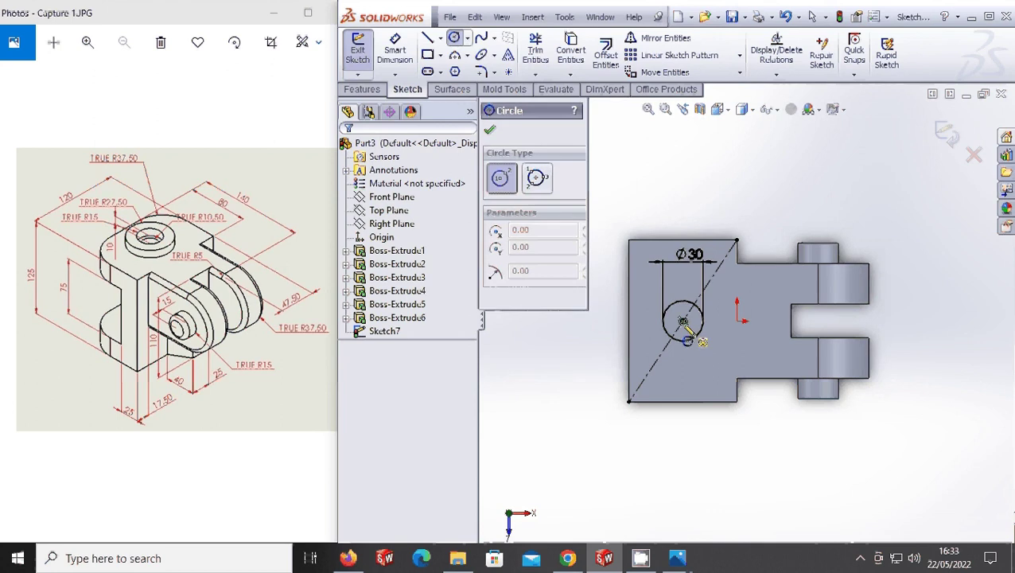
drag(683, 320, 716, 350)
key(Escape)
- Dimension the larger circle to a 55 mm diameter
click(394, 49)
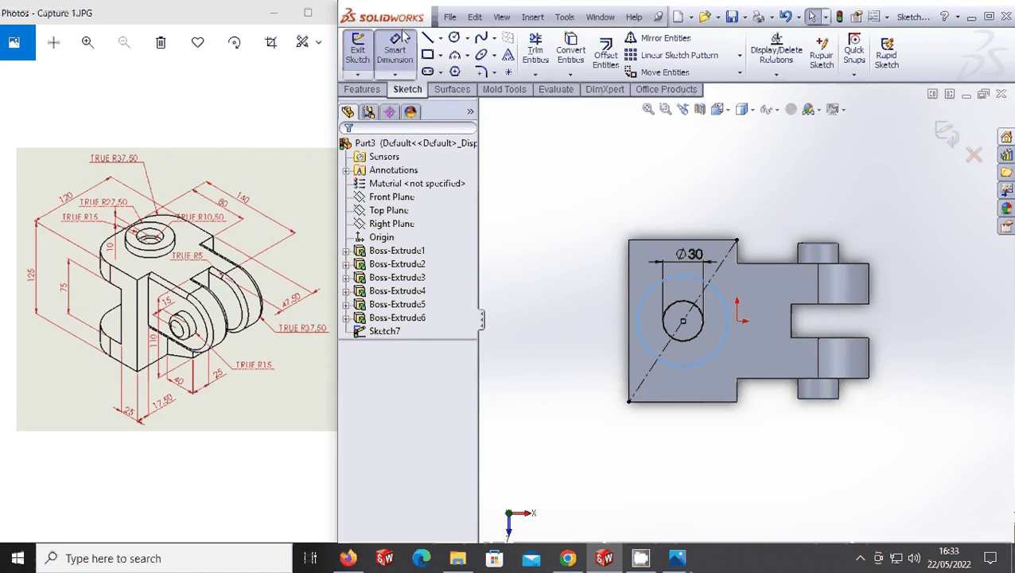
click(641, 298)
click(651, 270)
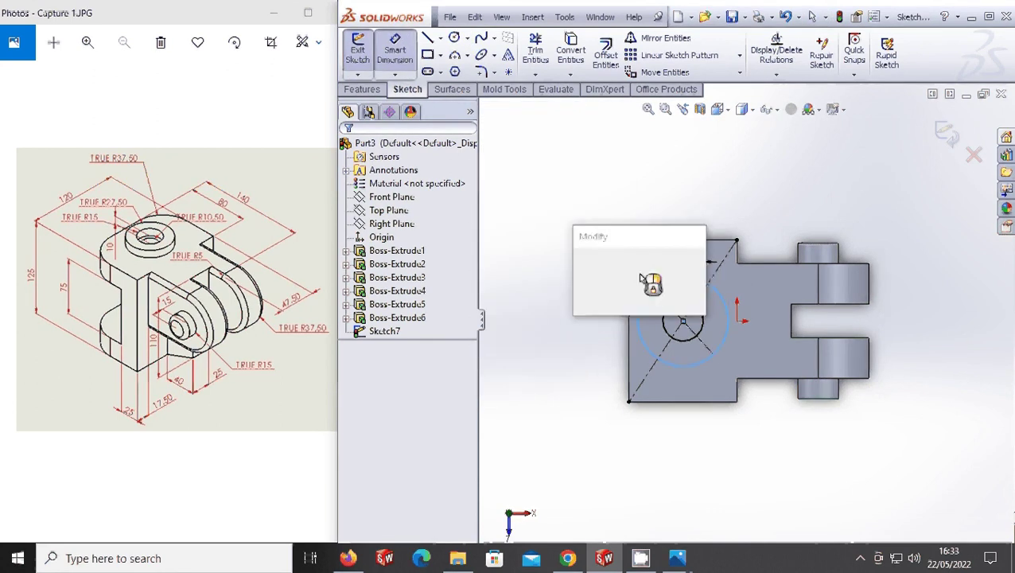
text(55)
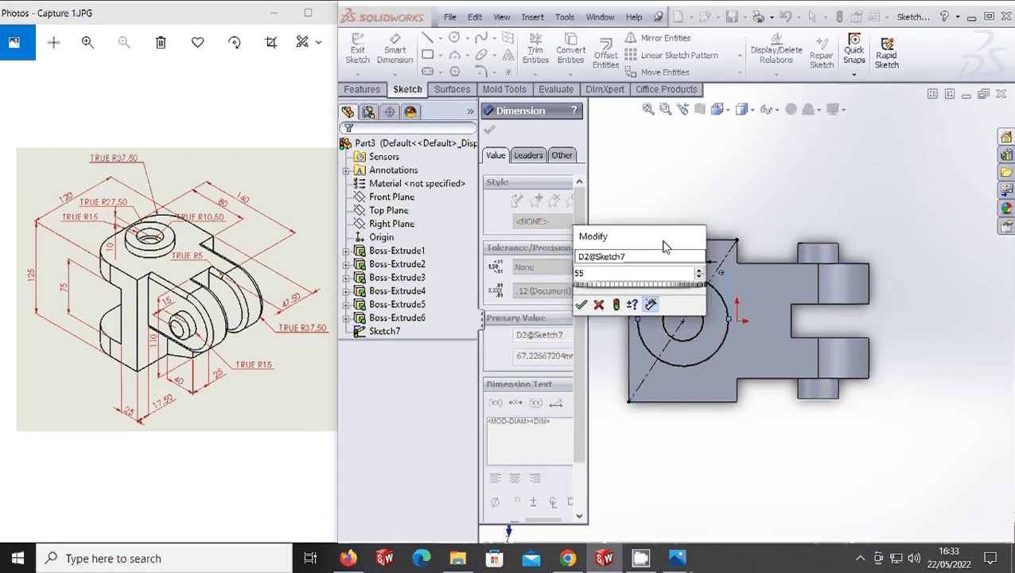
click(579, 306)
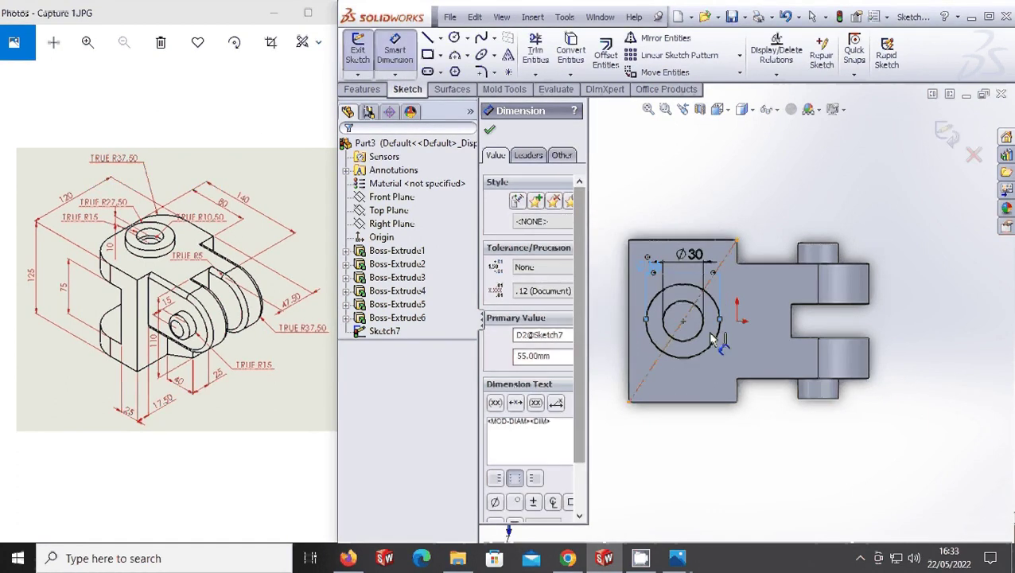
scroll(725, 323, down, 2)
scroll(725, 323, up, 2)
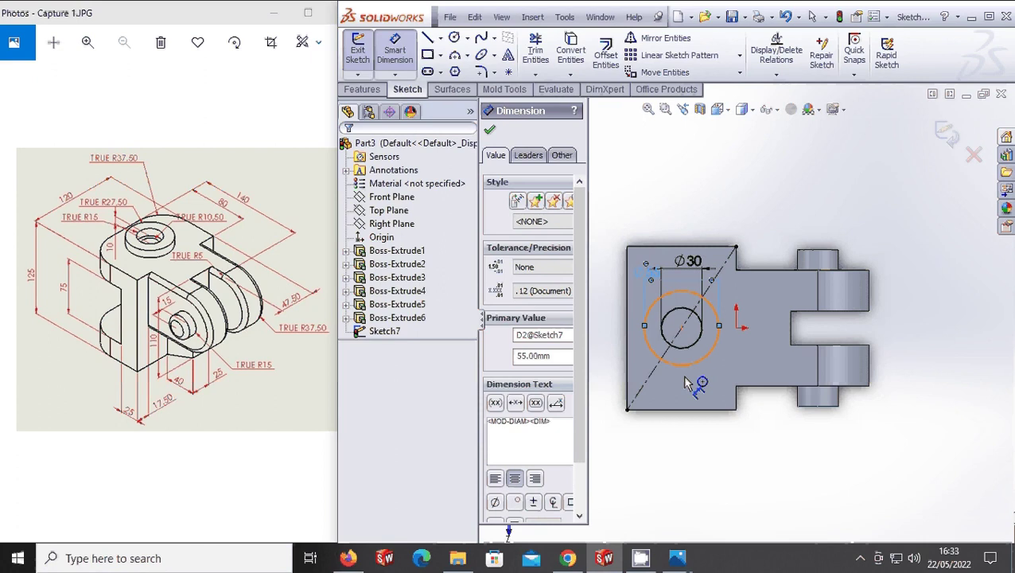
scroll(687, 383, down, 2)
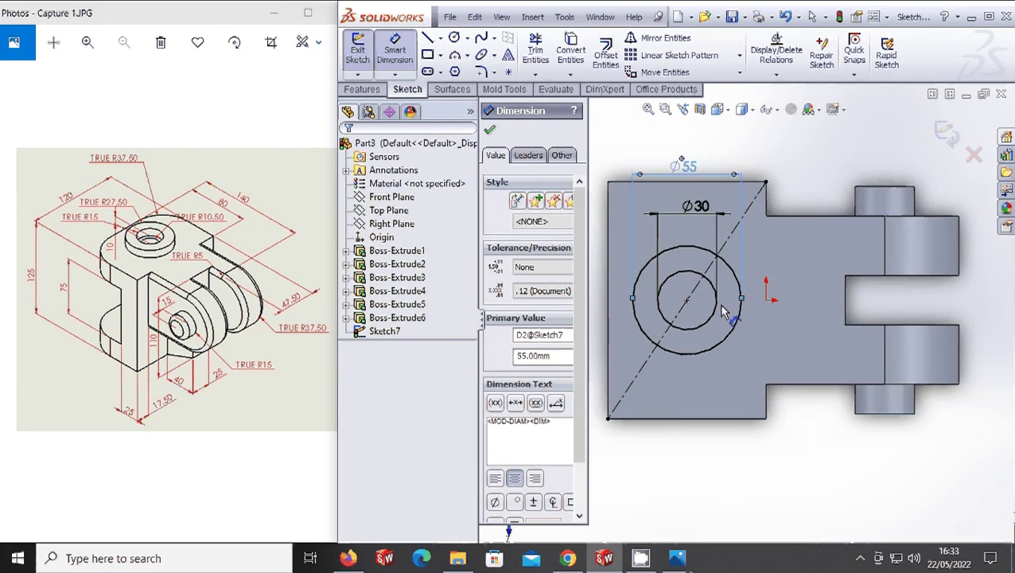
scroll(724, 311, up, 2)
scroll(711, 329, down, 3)
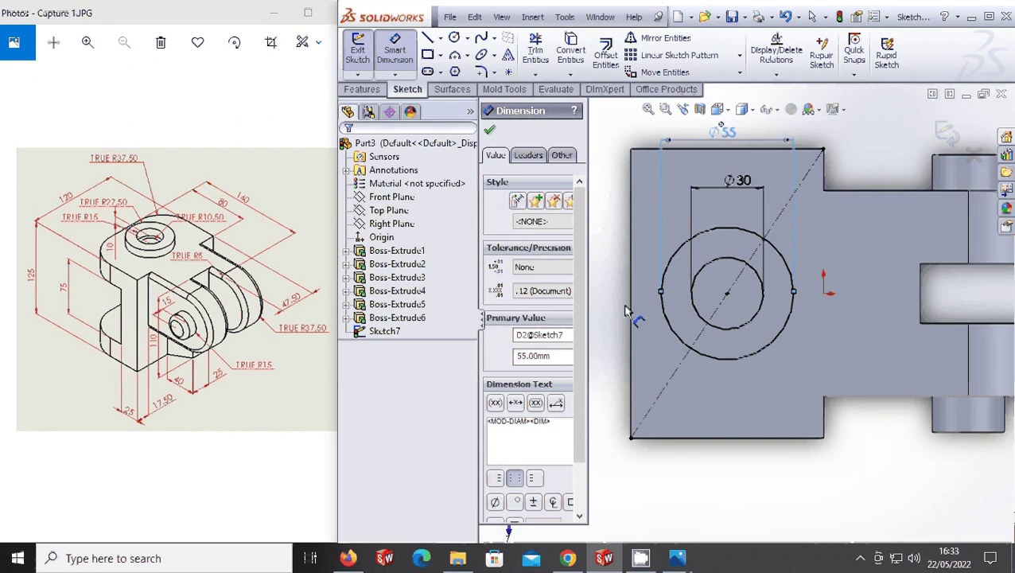
- Extrude the ring between the Ø55 and Ø30 circles 10 mm into a collar
click(359, 89)
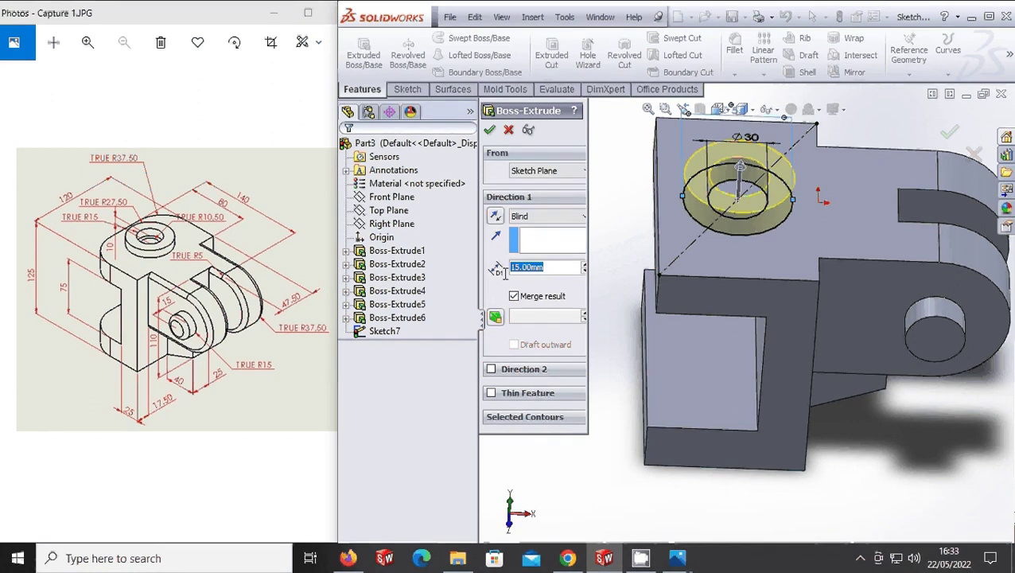
text(10)
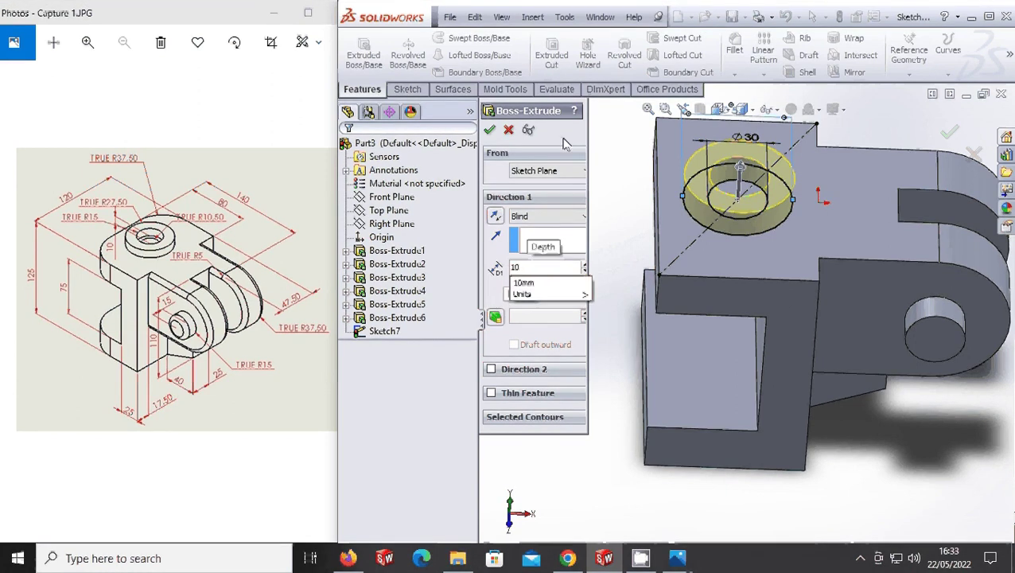
key(Return)
click(489, 130)
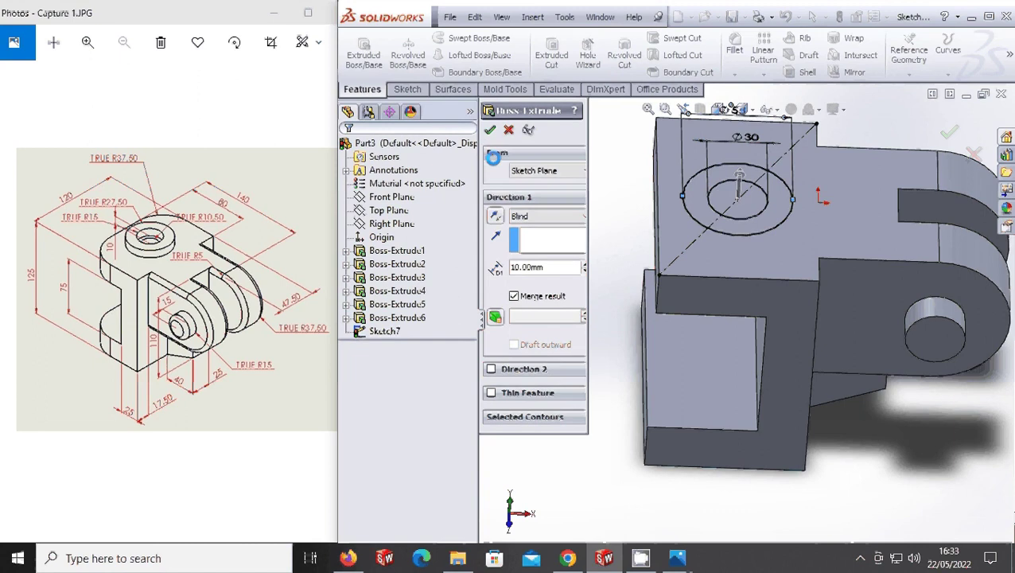
middle_drag(755, 232, 732, 250)
- Start a new sketch on the boss top face, viewed normal to it
scroll(728, 255, down, 5)
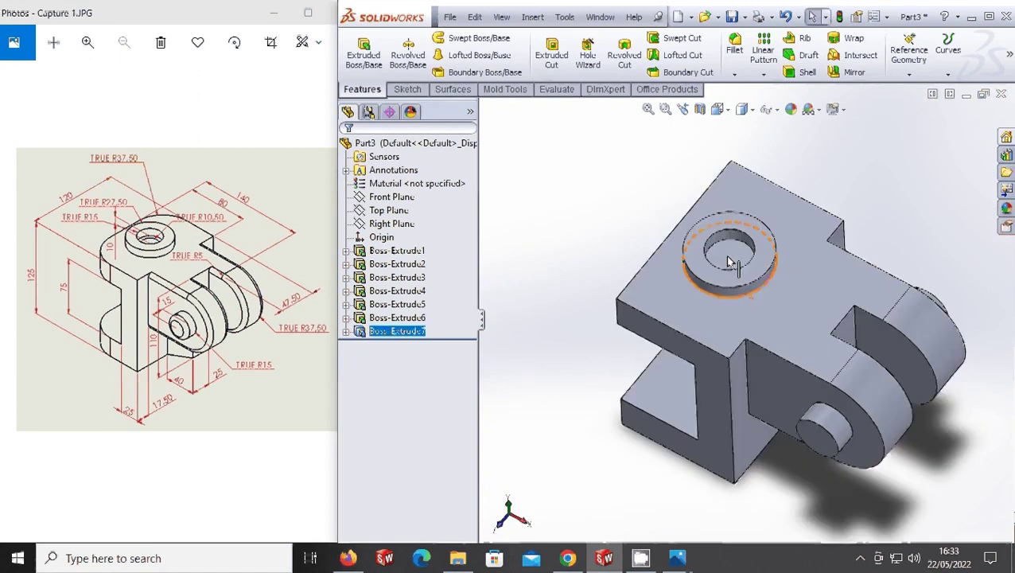
right_click(728, 254)
click(754, 226)
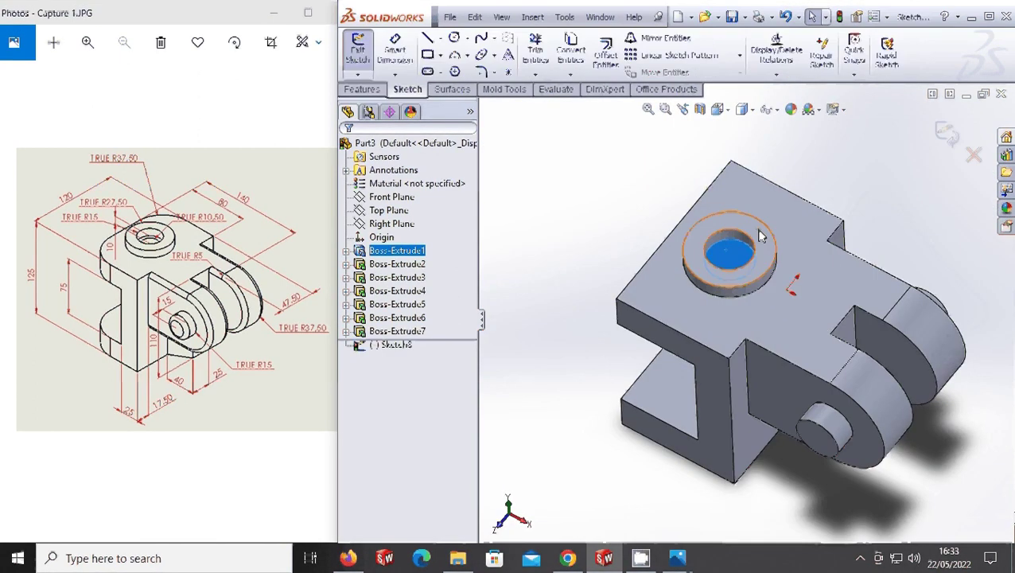
click(718, 109)
click(728, 131)
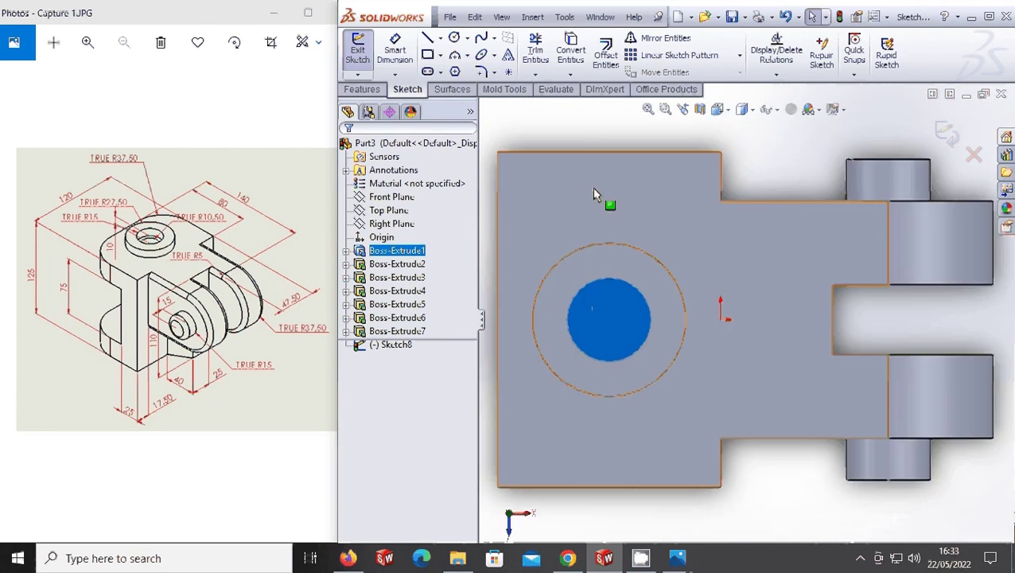
- Draw a circle at the hole centre and dimension it to Ø21
click(454, 37)
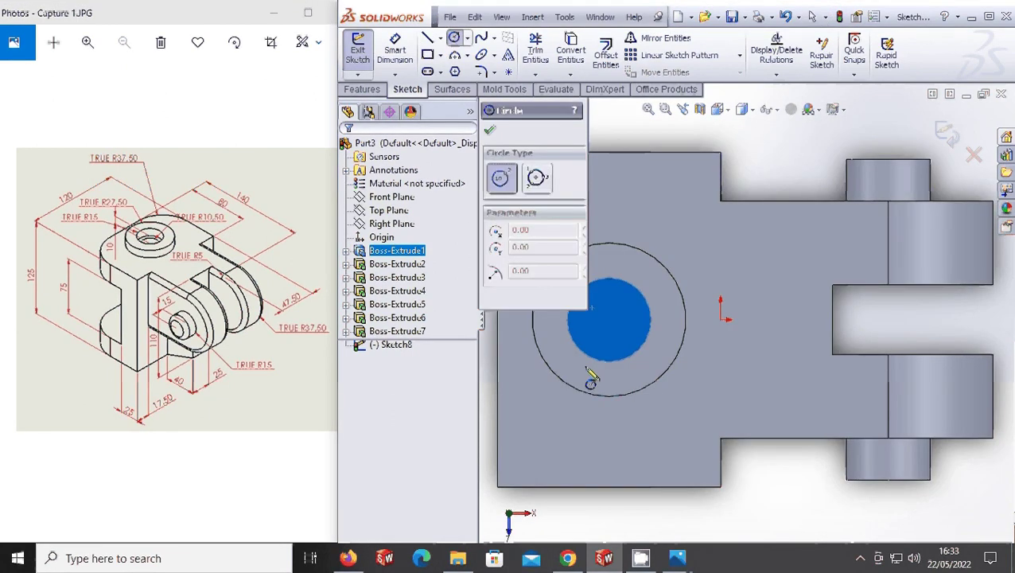
click(609, 319)
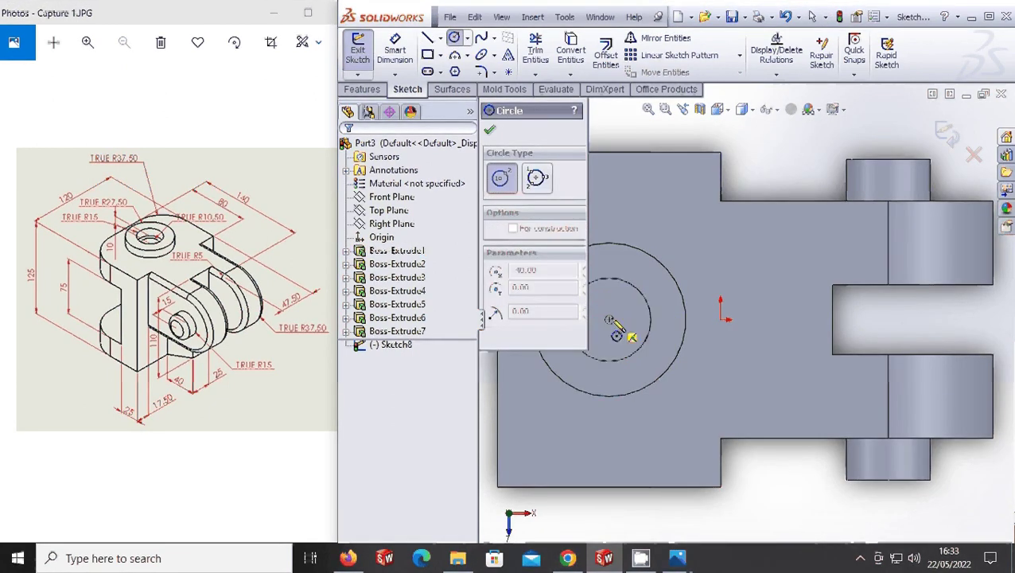
click(626, 318)
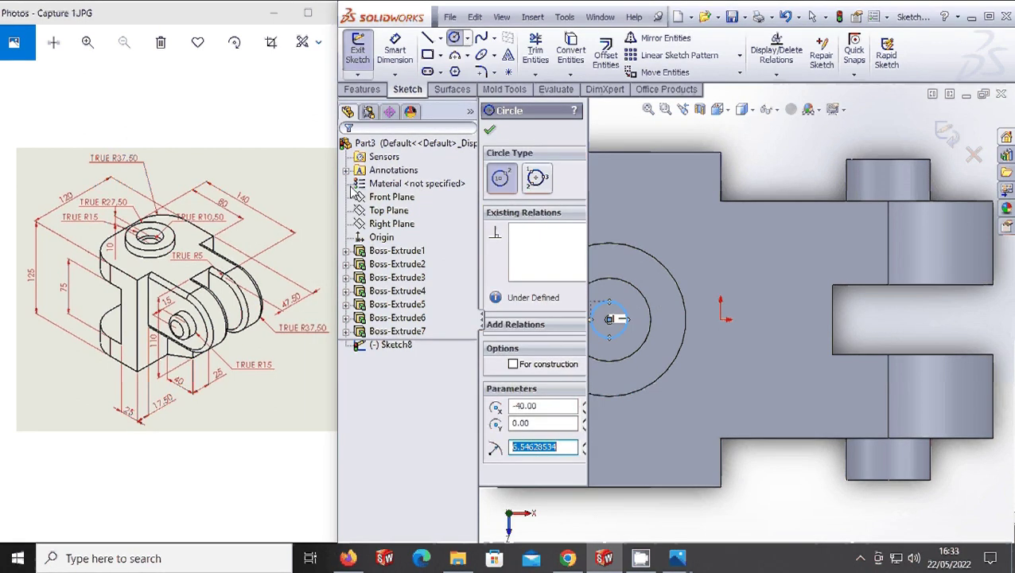
click(394, 49)
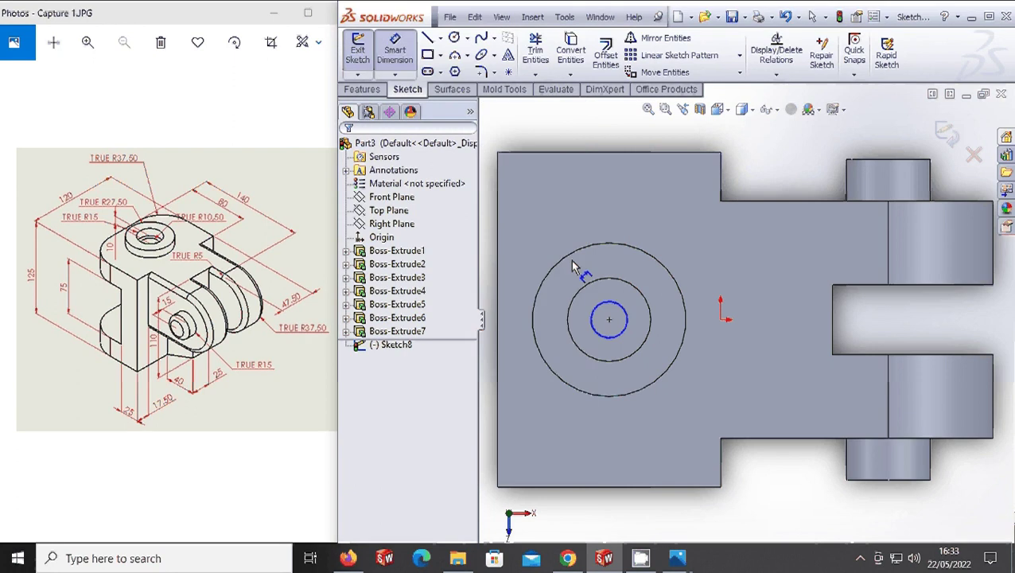
click(622, 306)
click(659, 294)
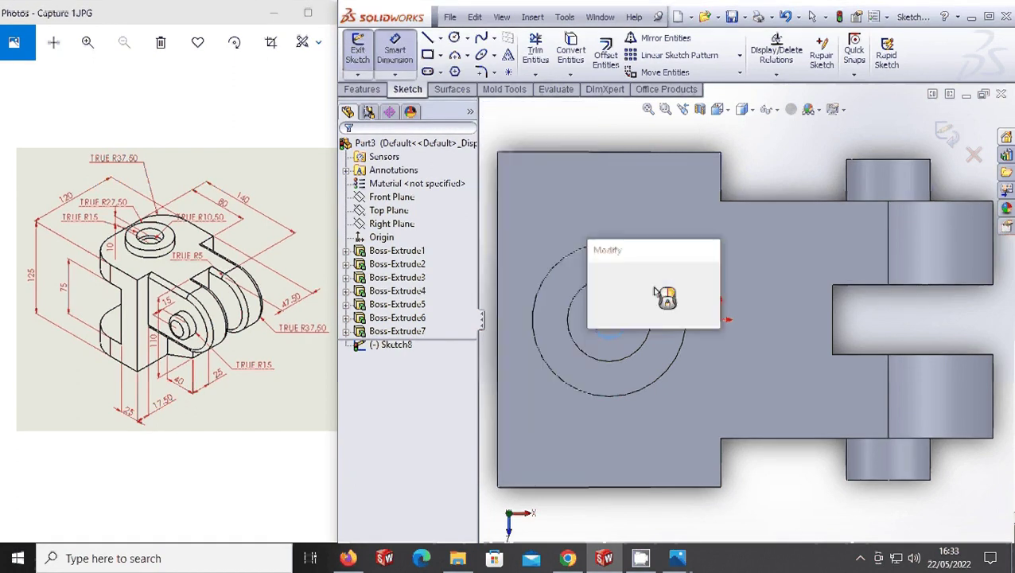
text(21)
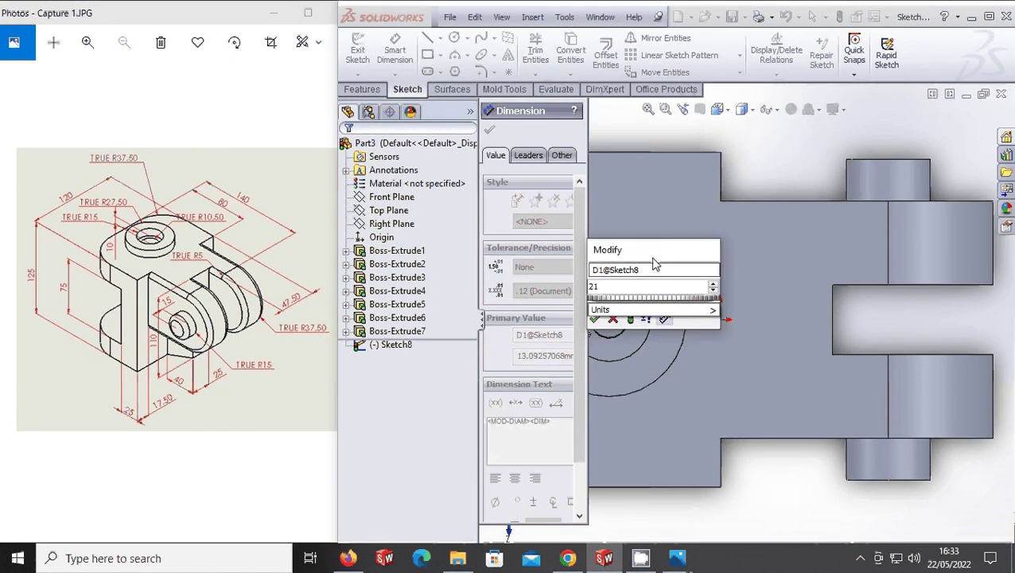
key(Return)
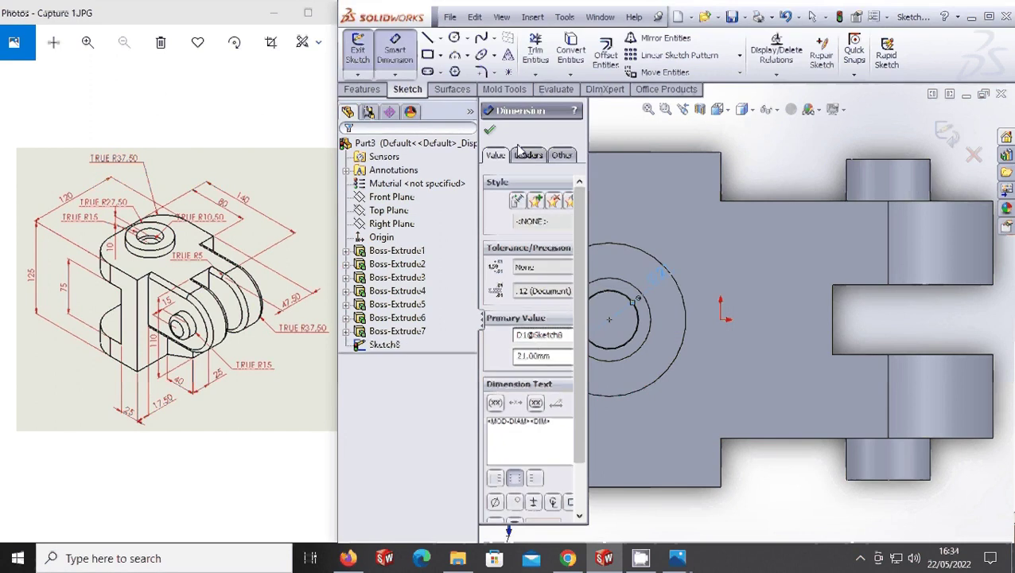
click(489, 129)
- Cut the Ø21 circle down through the collar, then show a fitted isometric view
click(362, 89)
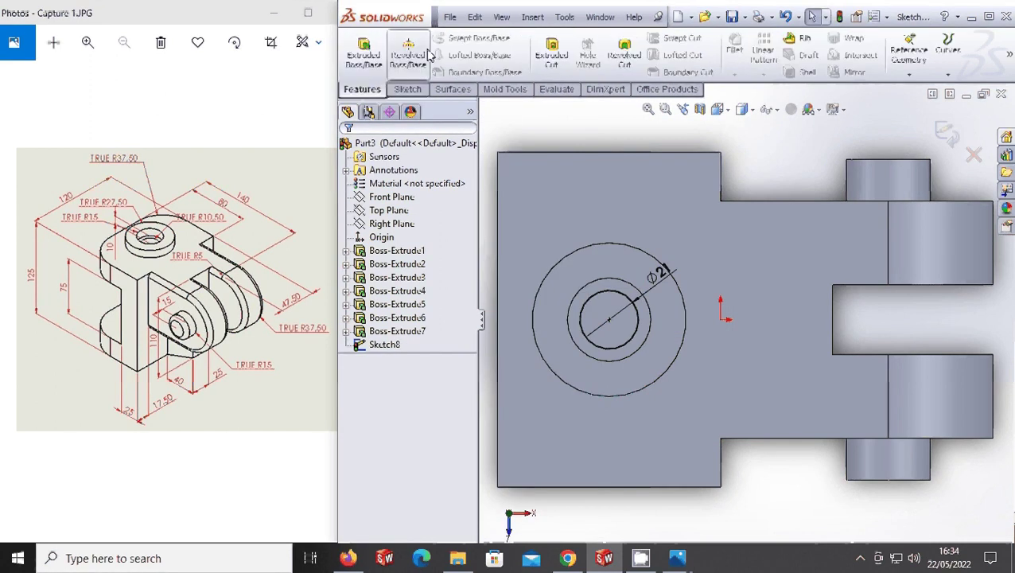
click(551, 57)
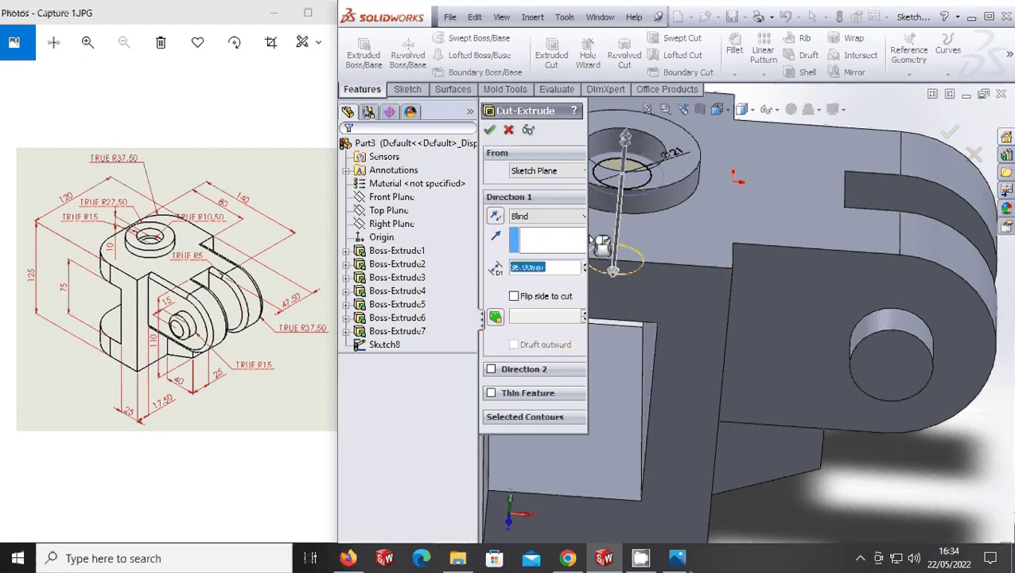
click(489, 129)
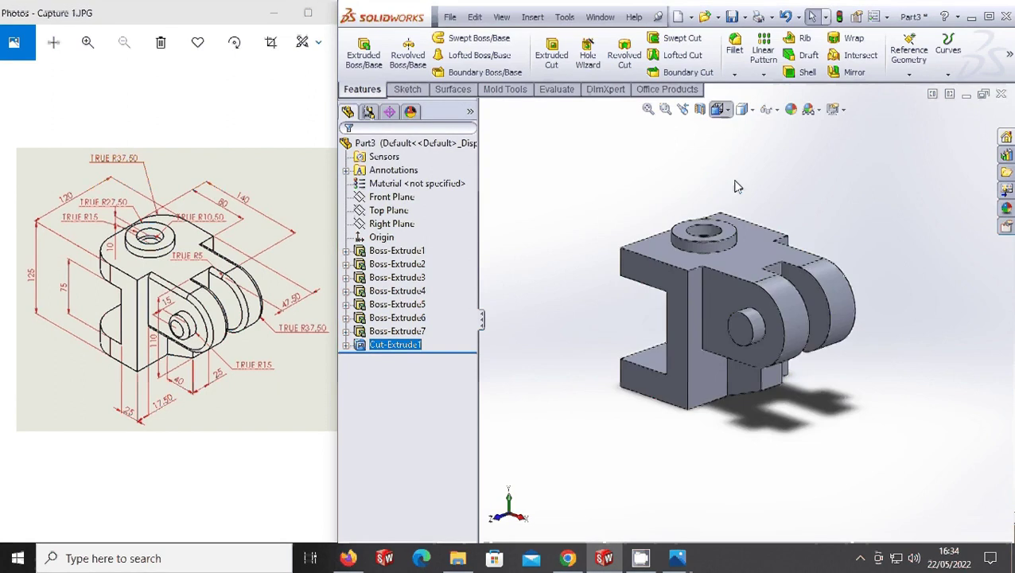
key(space)
click(799, 156)
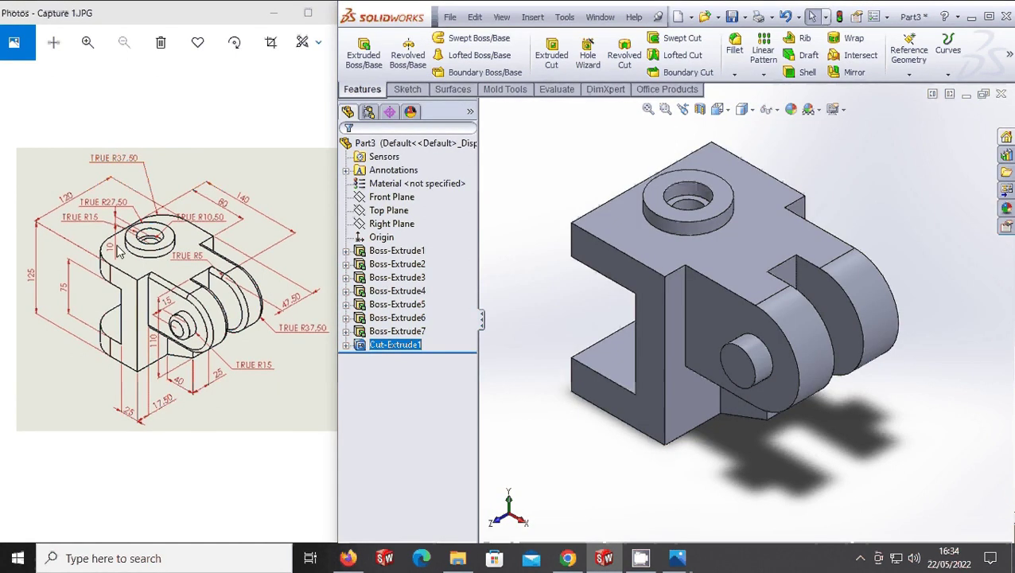
- Round the bracket's back corner edges with a 37.5 mm fillet
click(736, 44)
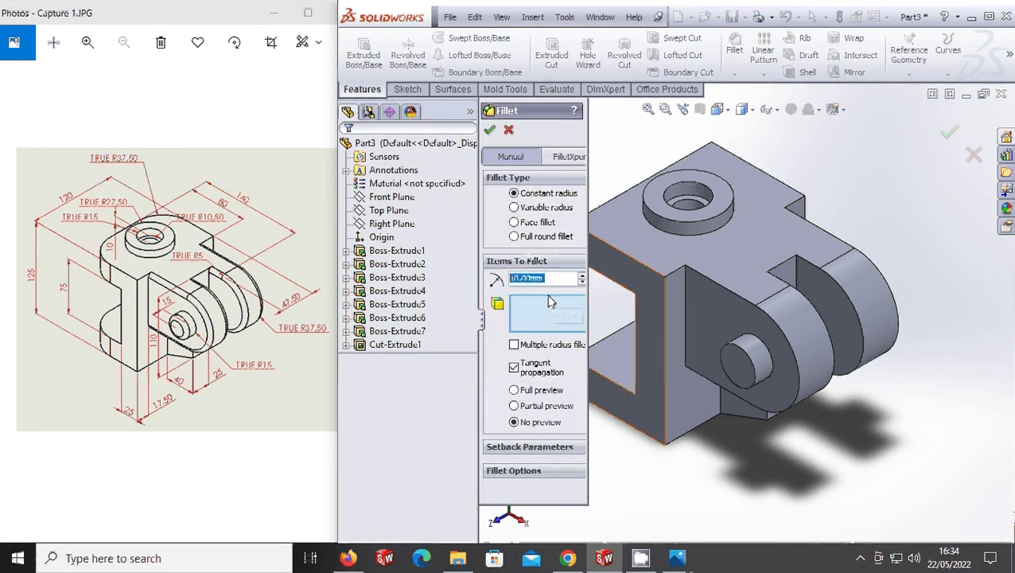
text(37.5)
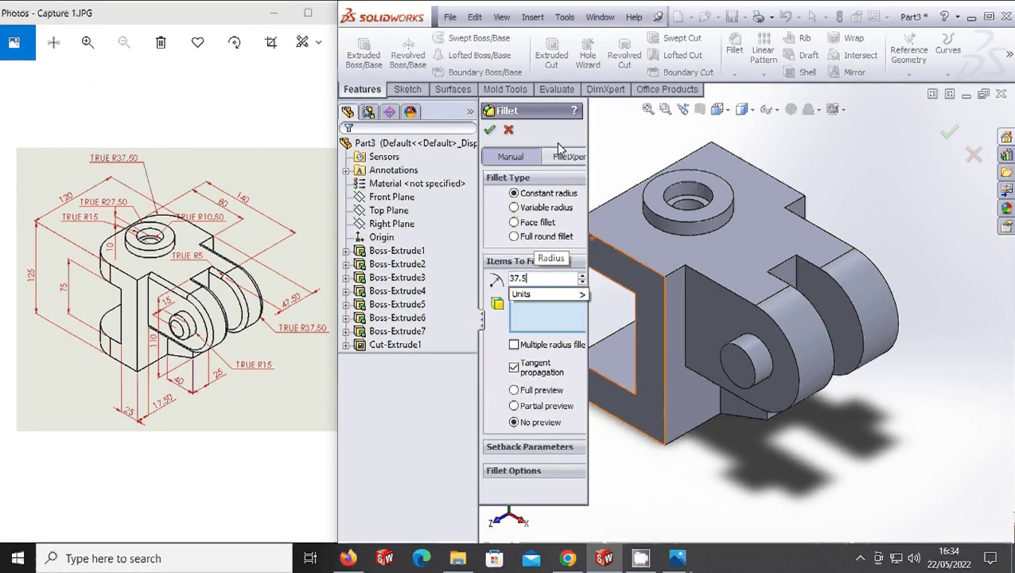
key(Return)
scroll(656, 284, down, 3)
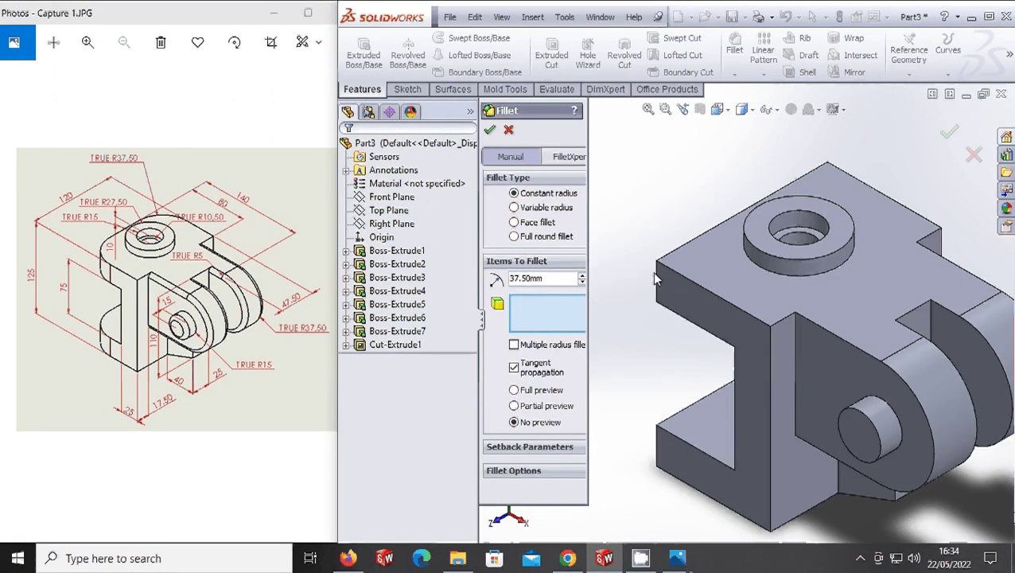
click(652, 272)
mouse_move(655, 272)
middle_down()
mouse_move(843, 194)
mouse_move(808, 164)
middle_up()
click(806, 163)
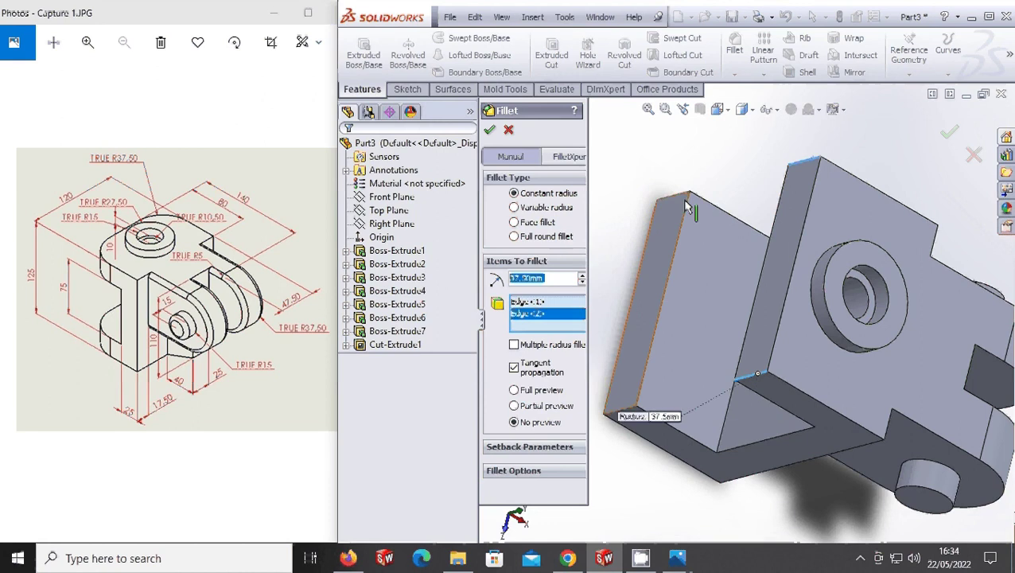
click(675, 195)
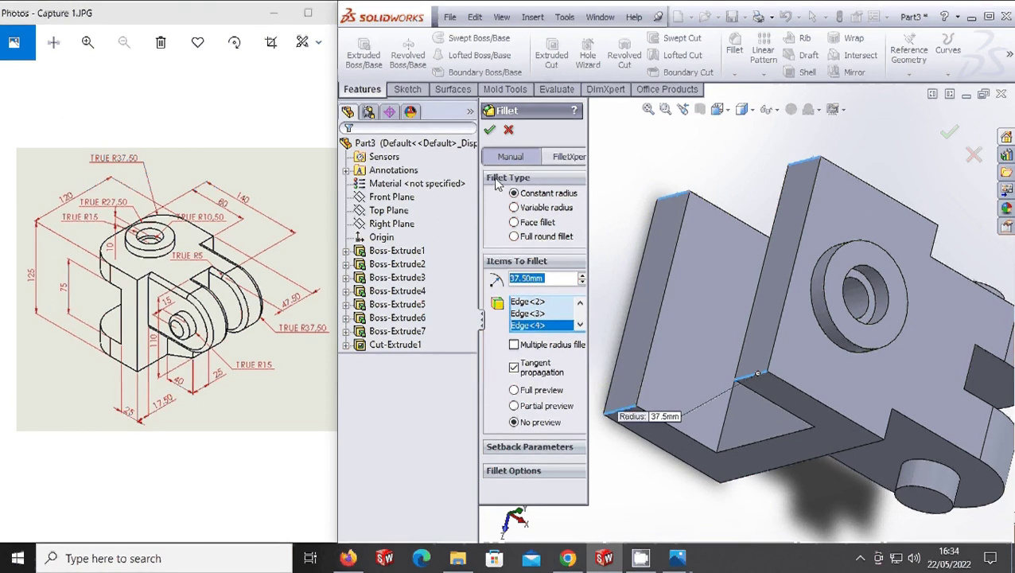
key(Return)
- Return the model to an isometric view
click(719, 109)
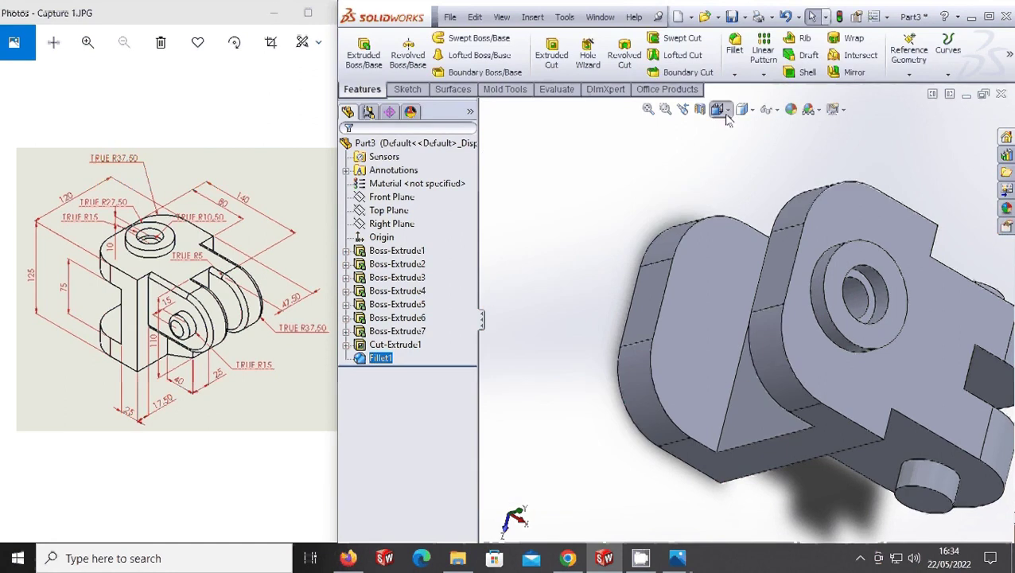
click(737, 133)
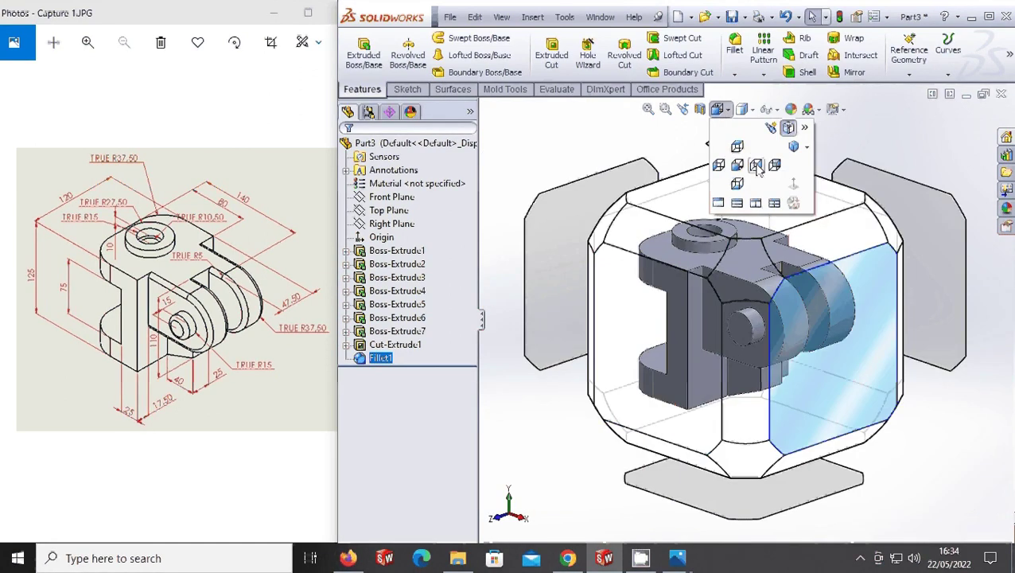
click(748, 288)
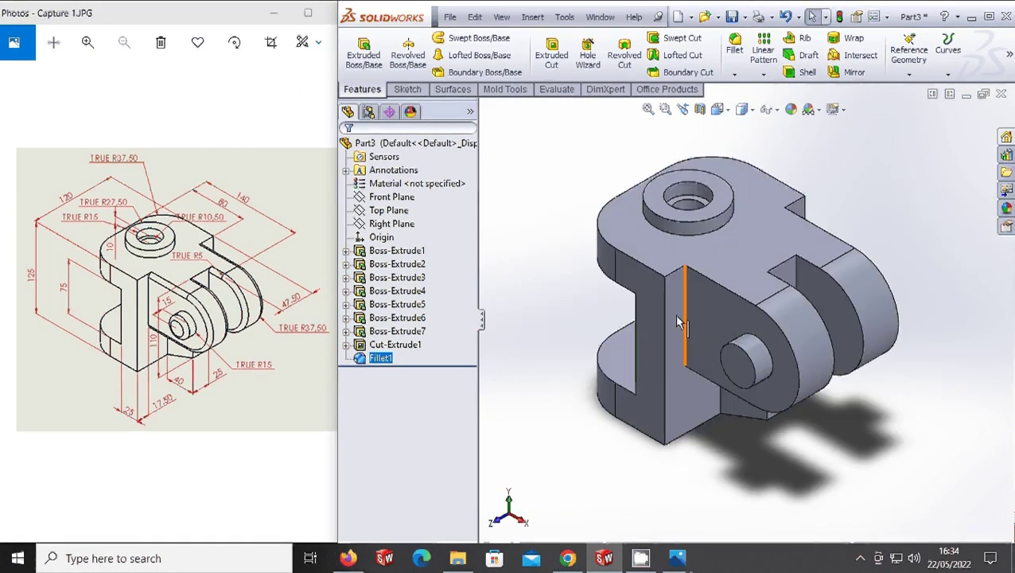
- Fillet four lug outline edges with a 5 mm radius
click(735, 48)
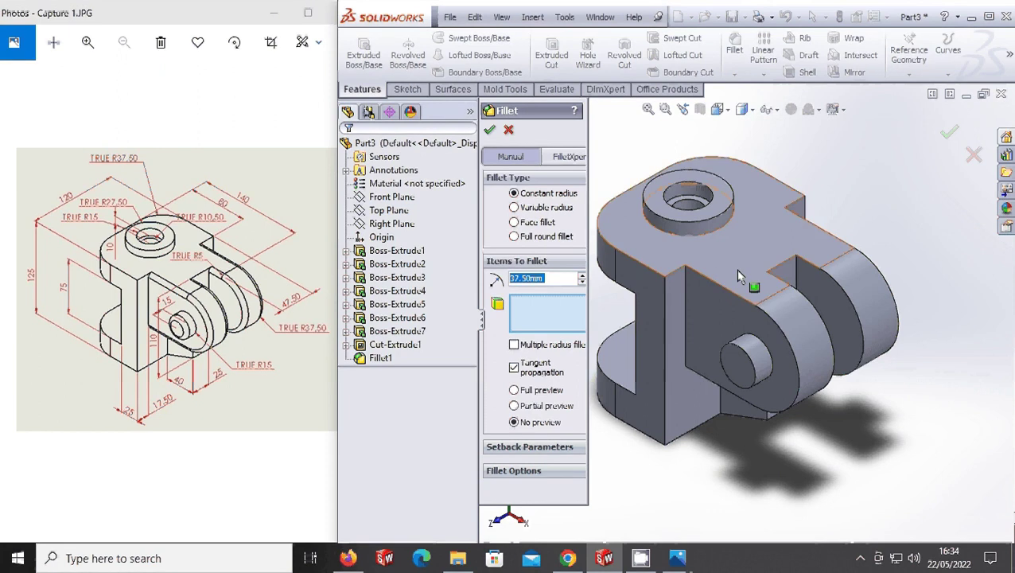
text(5)
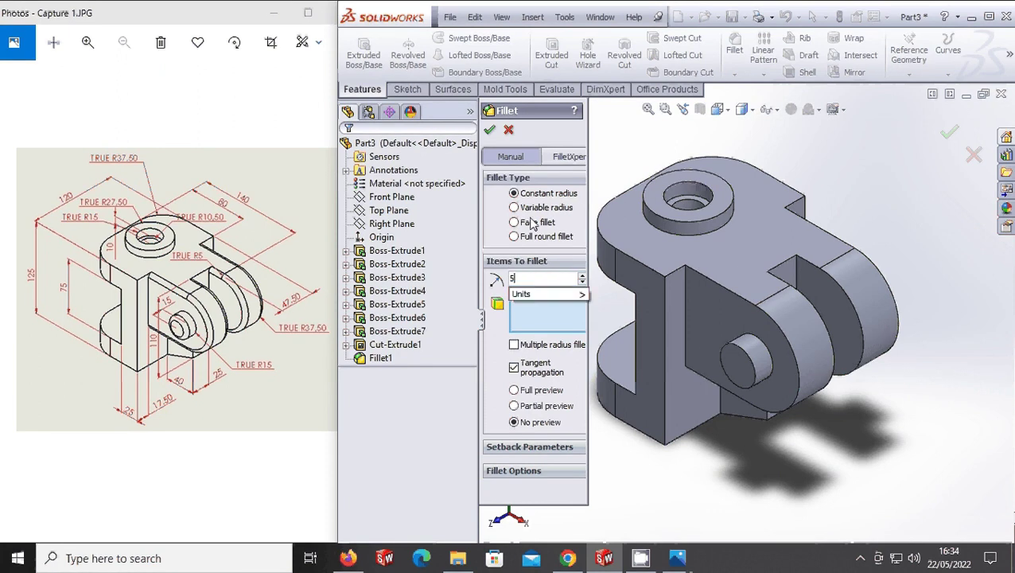
key(Return)
click(701, 278)
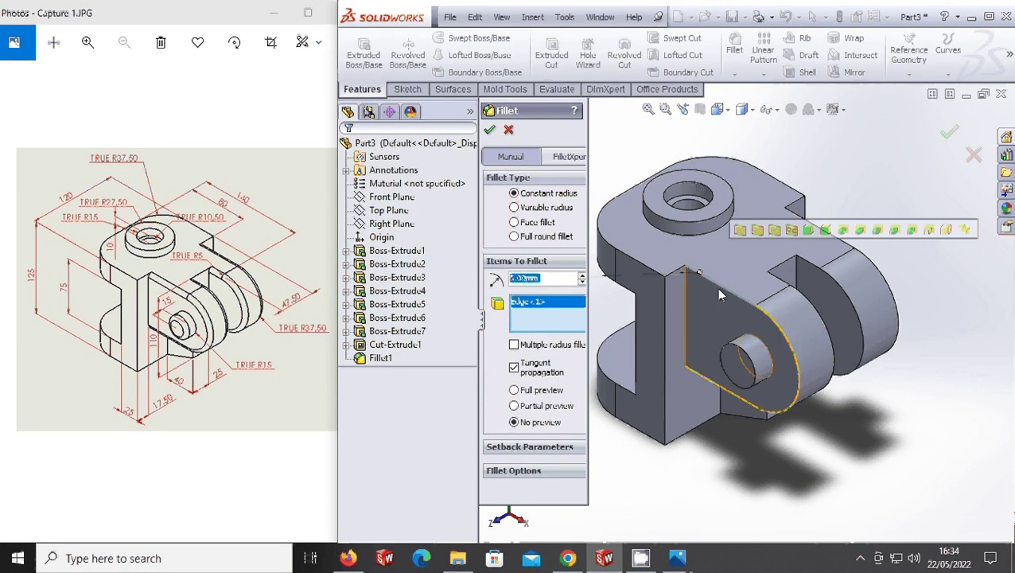
click(809, 269)
click(808, 262)
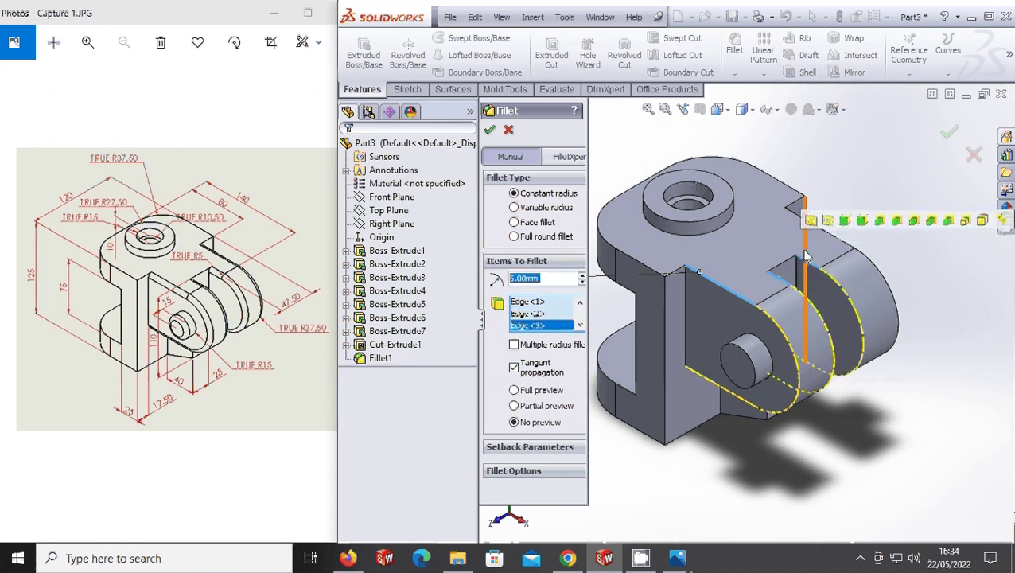
click(792, 212)
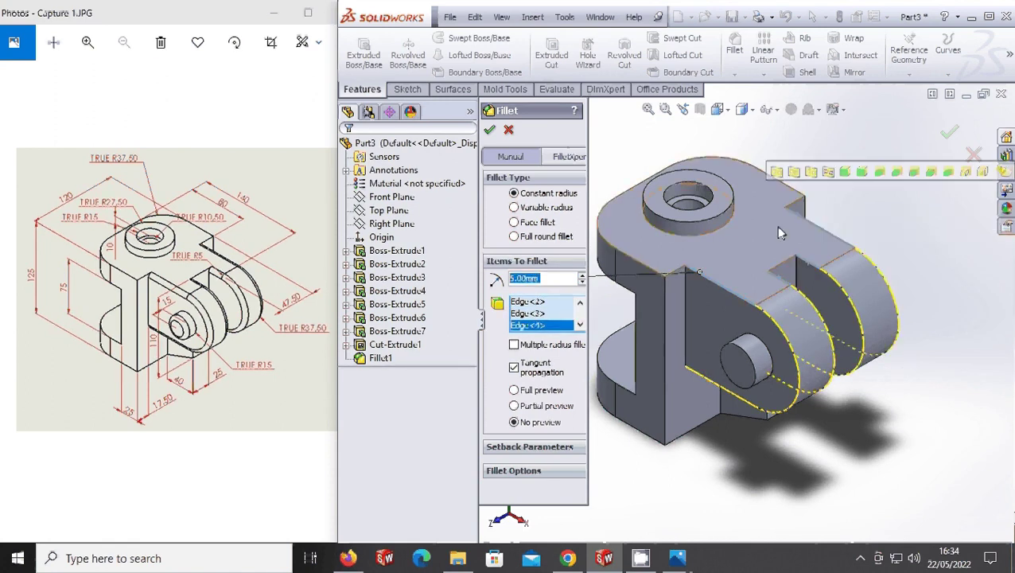
click(489, 129)
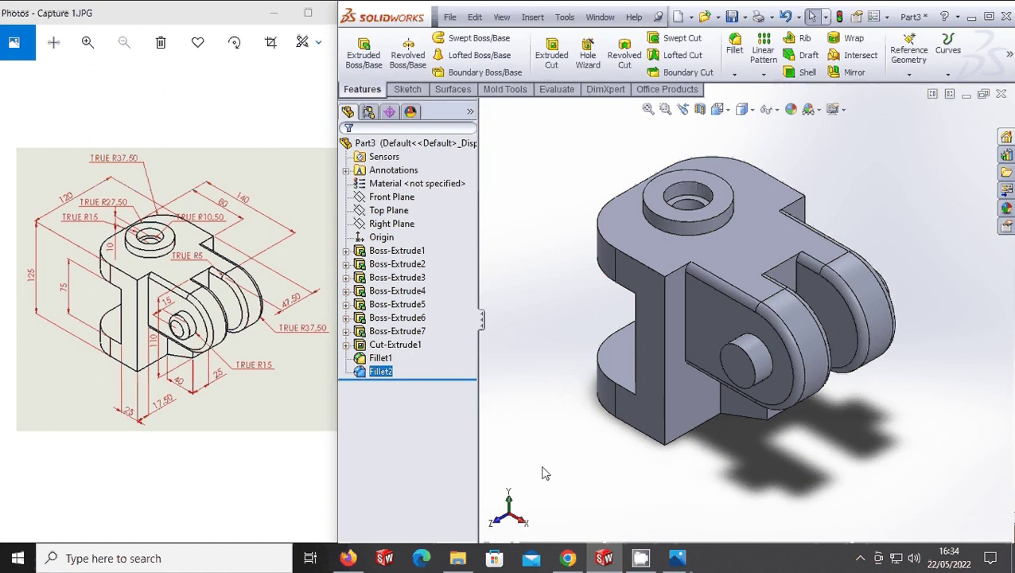
- Edit Fillet2 to also round the near and far pin-end edges at 5 mm
right_click(380, 371)
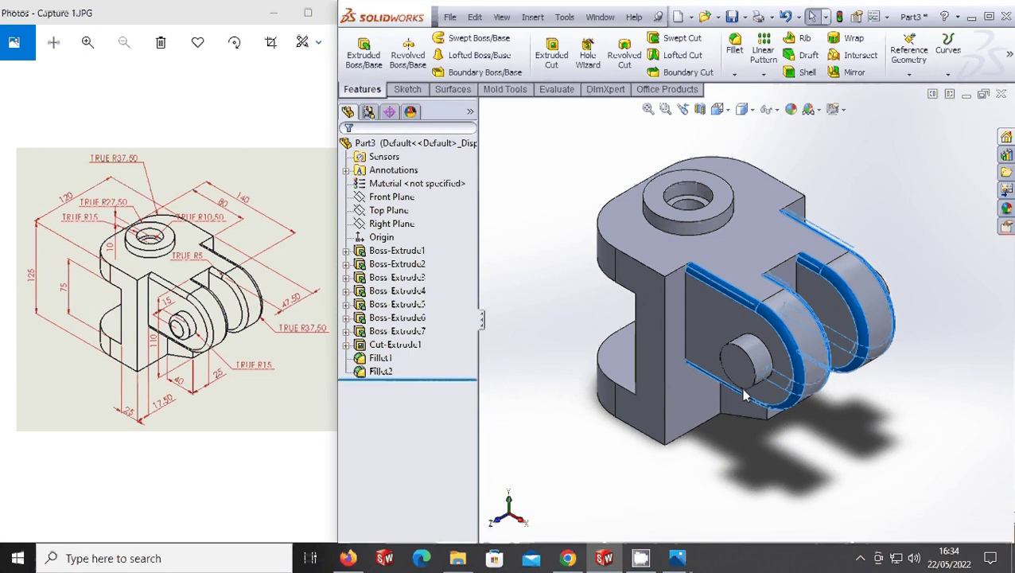
click(754, 366)
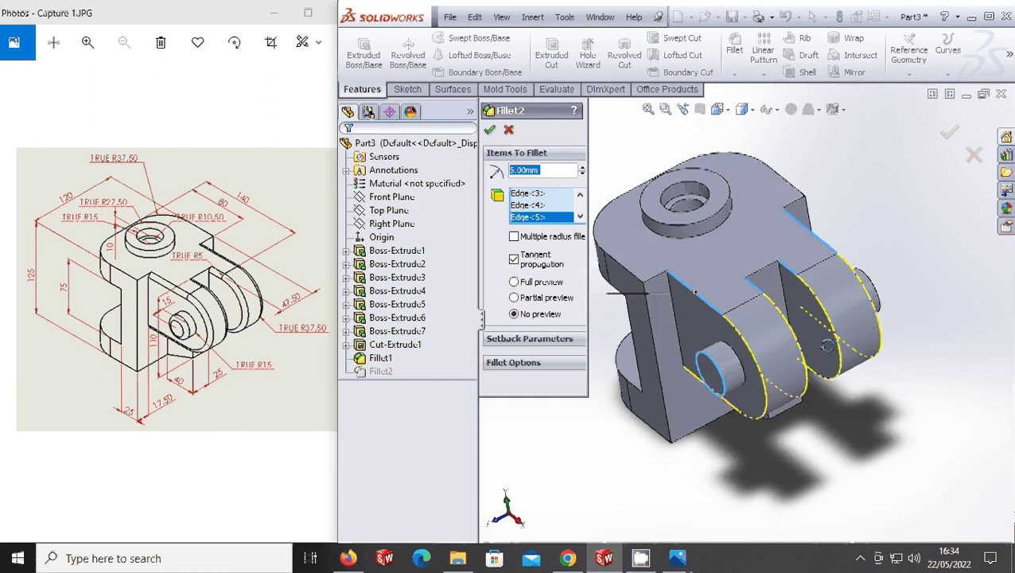
middle_drag(754, 366, 836, 326)
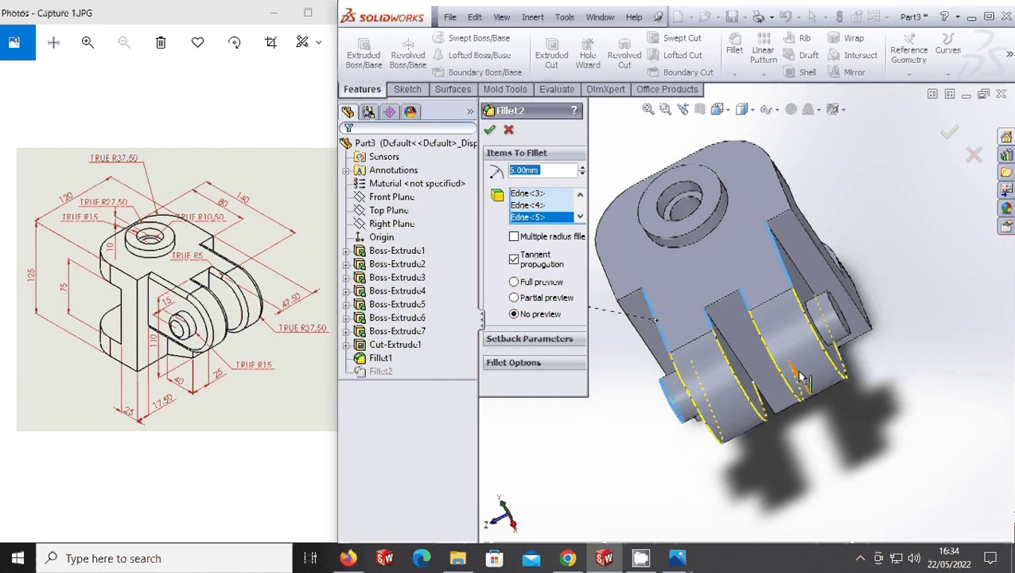
click(835, 327)
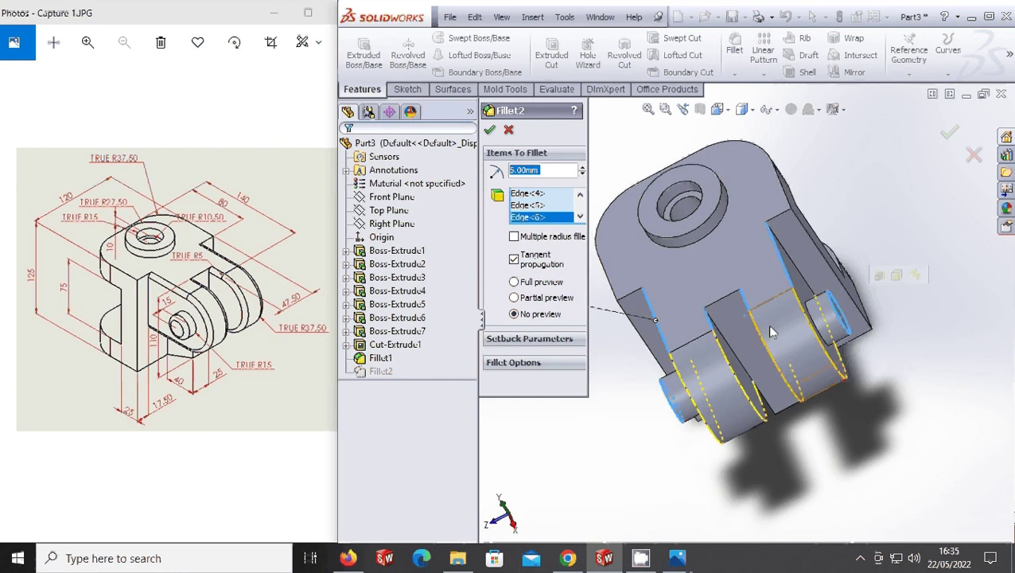
click(491, 130)
key(ctrl+7)
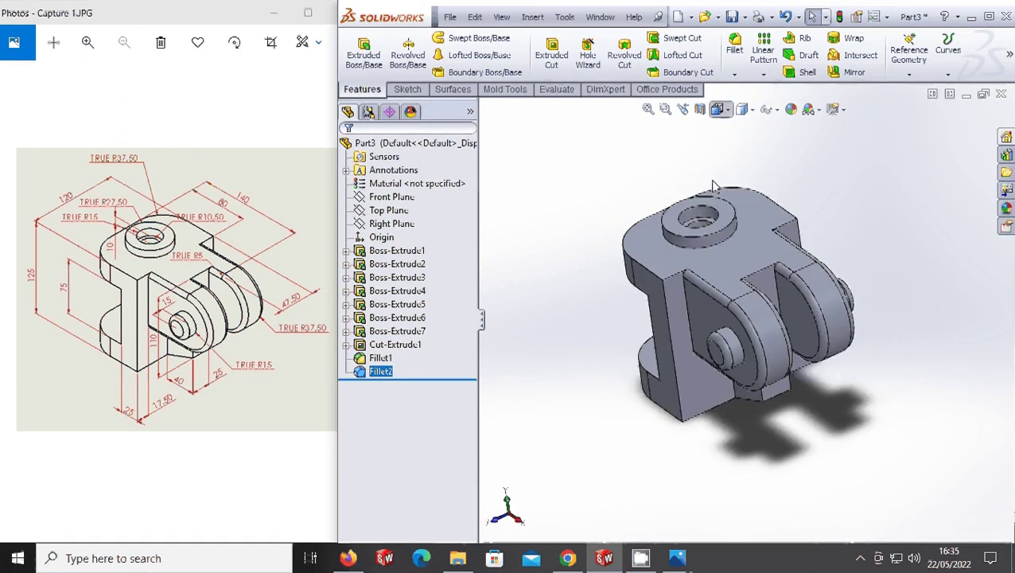
key(space)
- Set the model isometric and widen the Photos window to enlarge the reference drawing
click(726, 251)
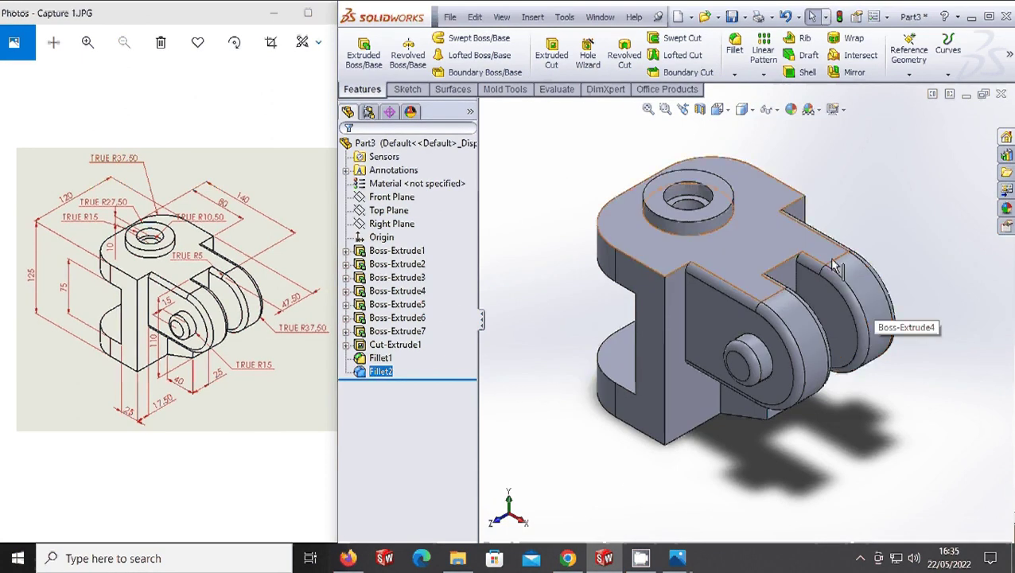
drag(339, 239, 366, 238)
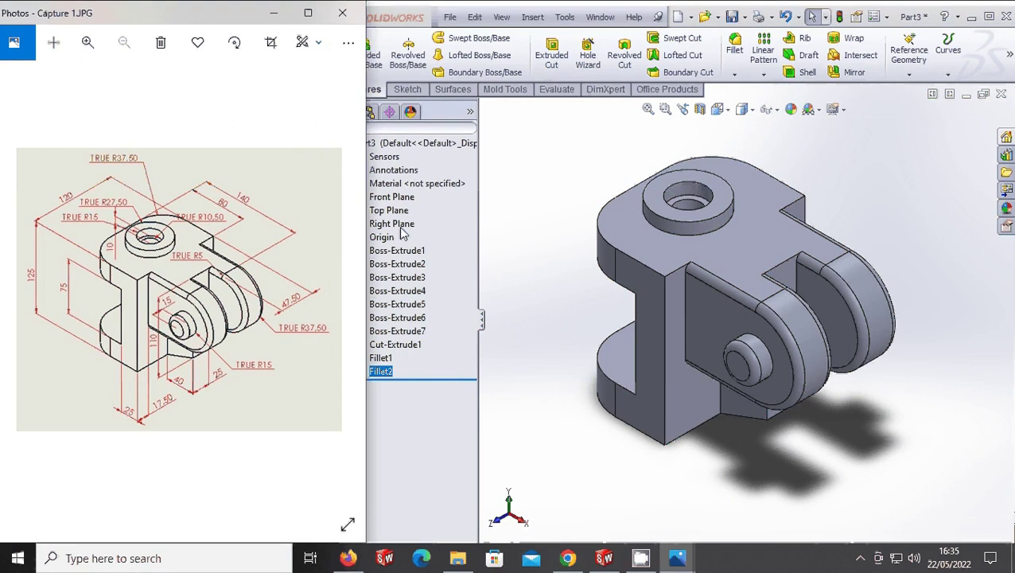
drag(368, 212, 478, 212)
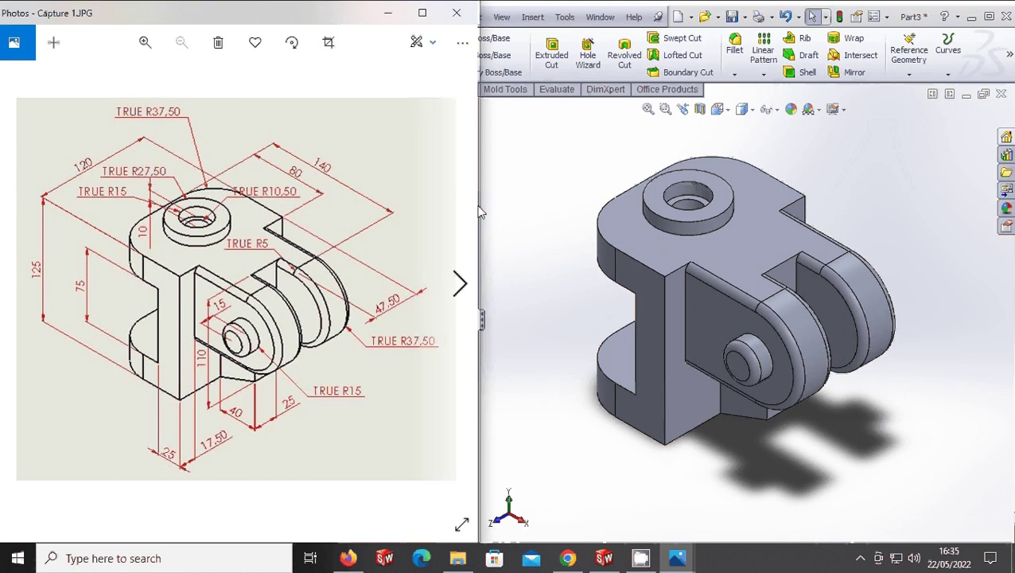
drag(475, 206, 496, 215)
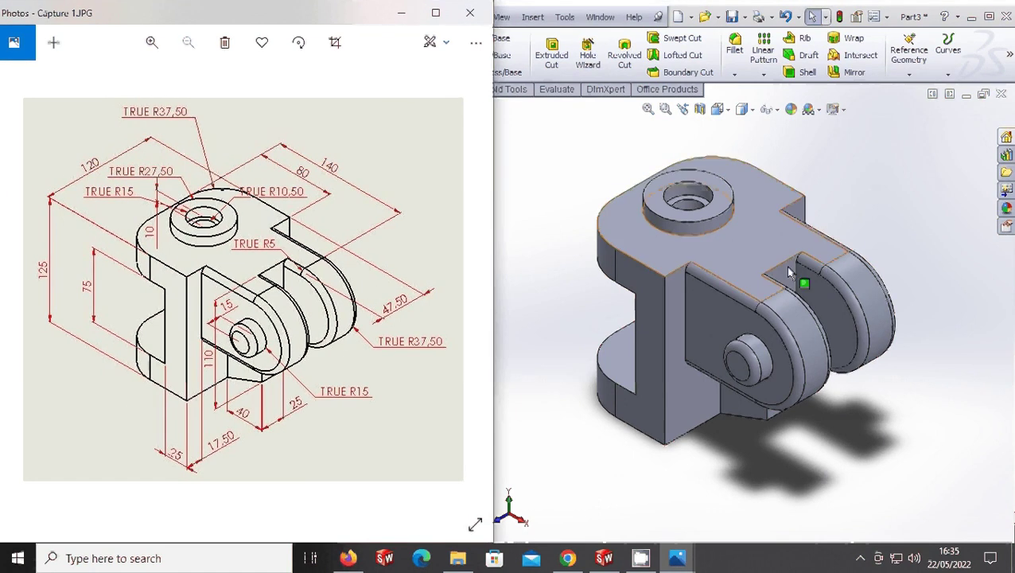